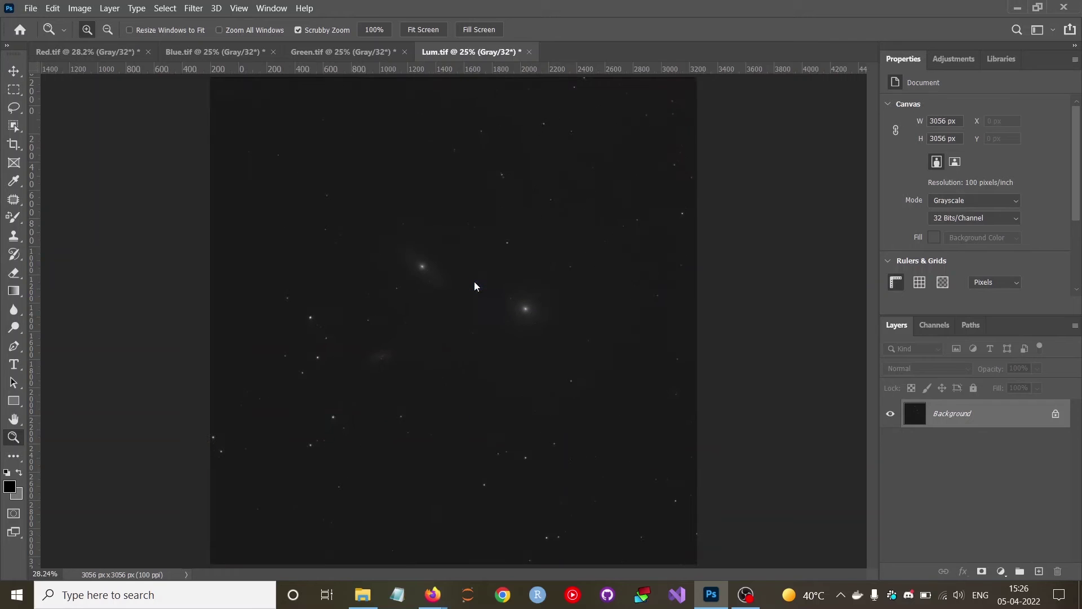
# Turn the Lum.tif background into a layer named Luminance
pyautogui.doubleClick(961, 414)
pyautogui.press('BackSpace')
pyautogui.write('Lumi')
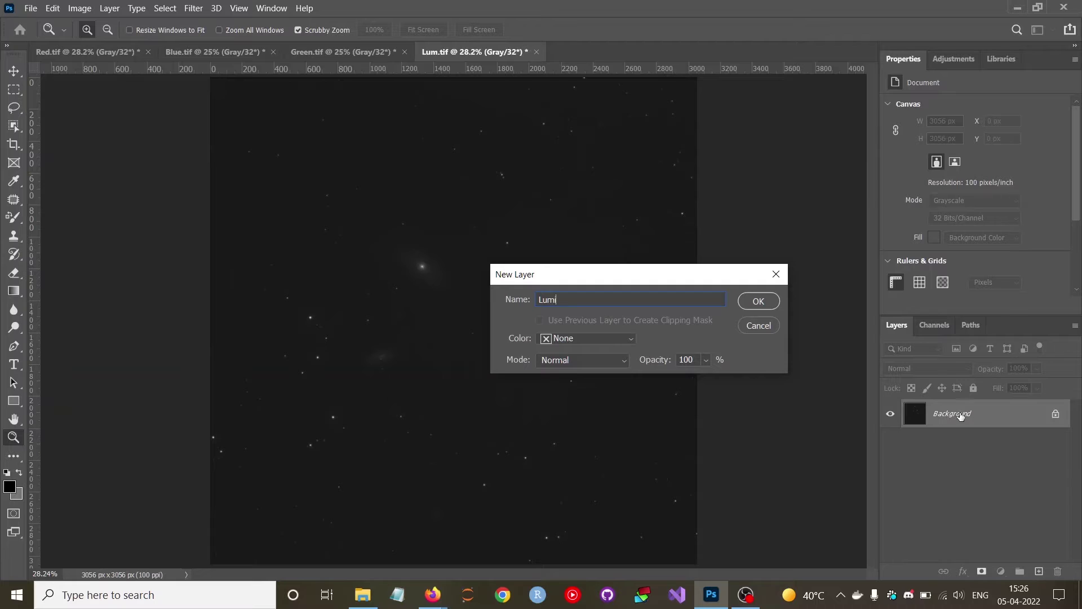
pyautogui.write('nance')
pyautogui.press('Return')
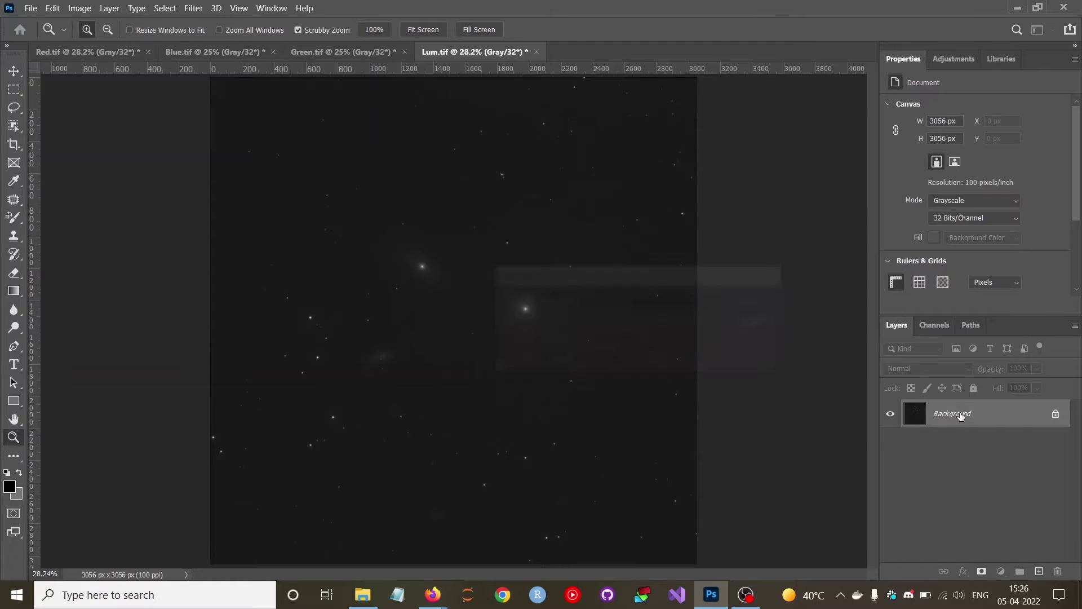
# Convert Lum.tif to 16 bits per channel, merging and using Exposure and Gamma toning
pyautogui.click(80, 8)
pyautogui.moveTo(89, 23)
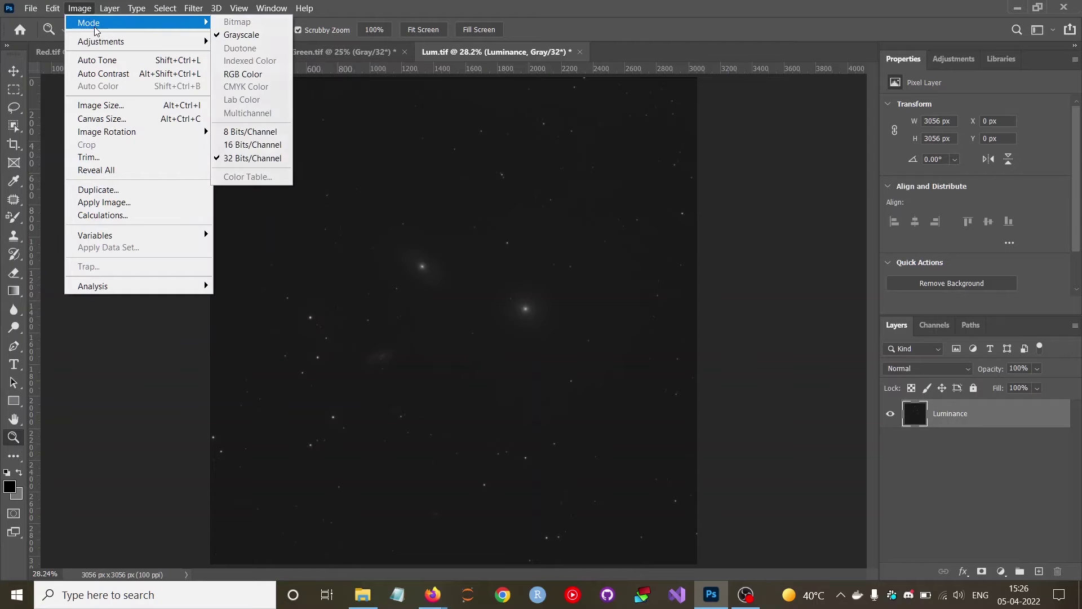
pyautogui.click(254, 145)
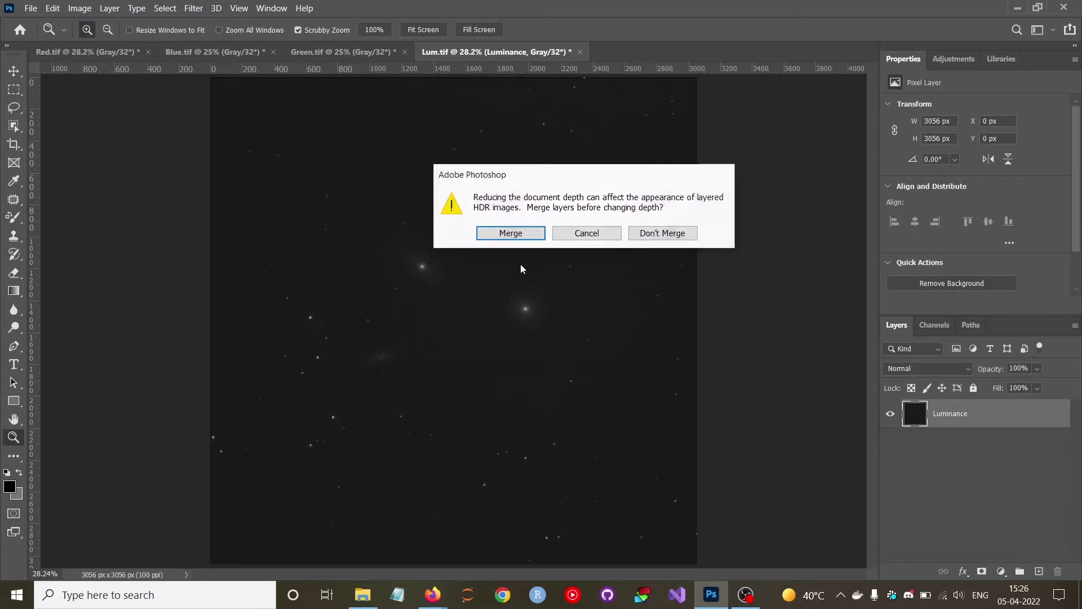
pyautogui.click(503, 232)
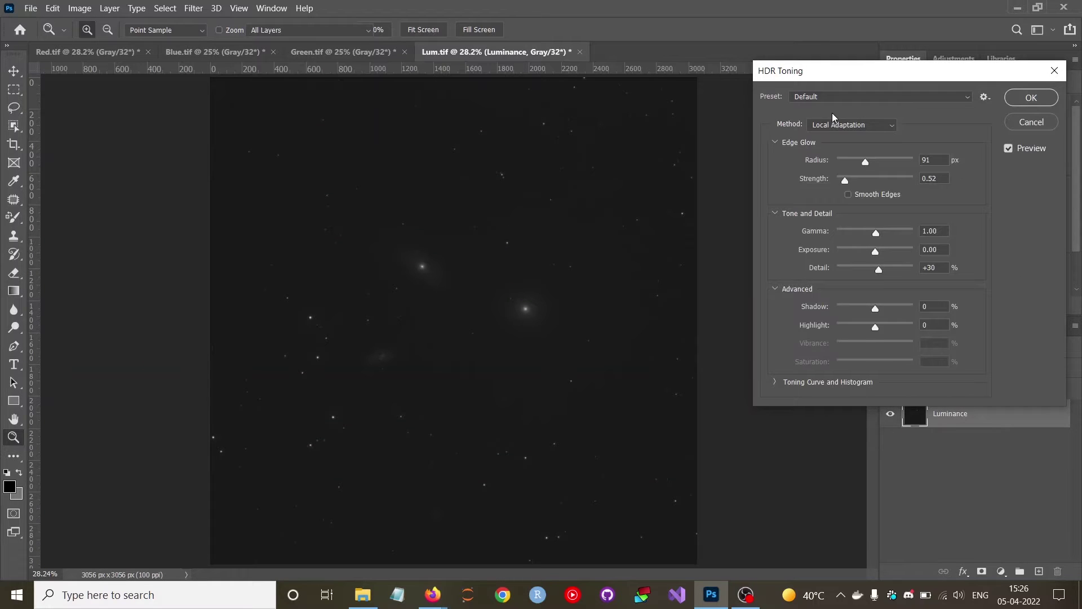
pyautogui.click(848, 126)
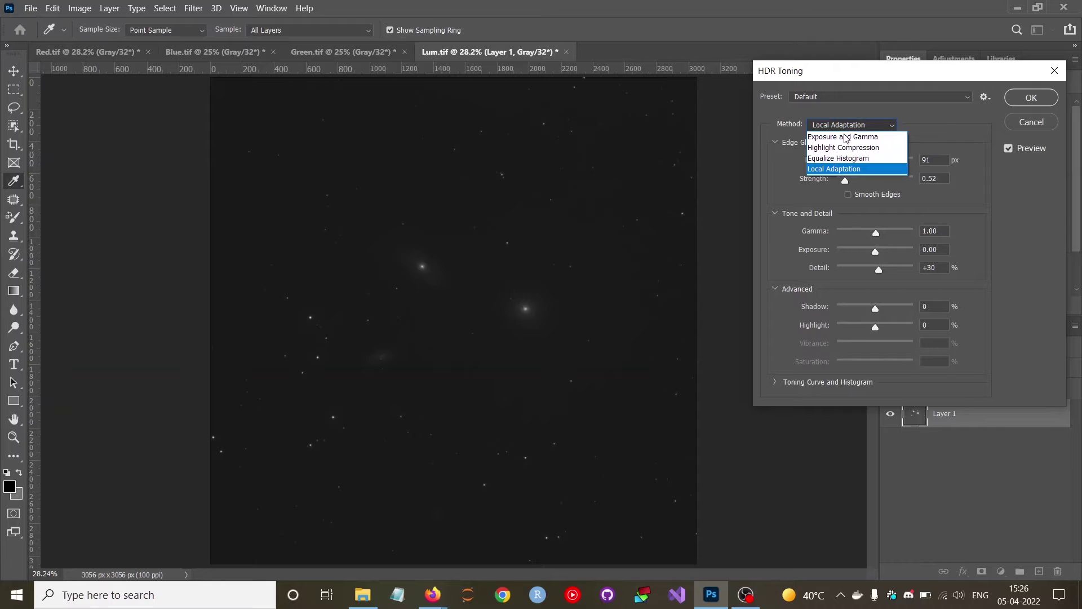
pyautogui.click(844, 136)
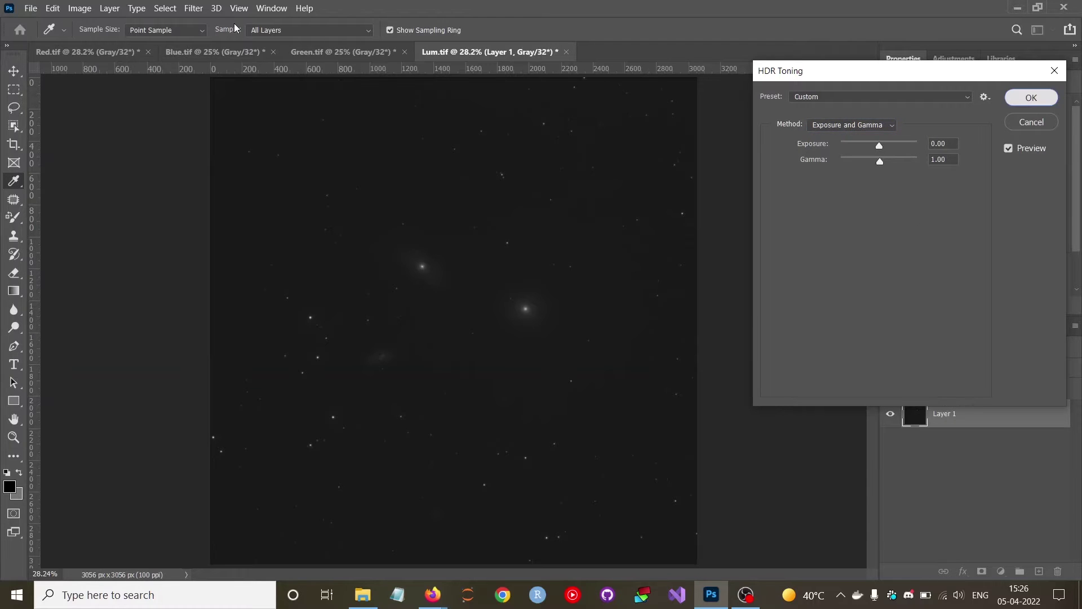
pyautogui.press('Return')
pyautogui.press('z')
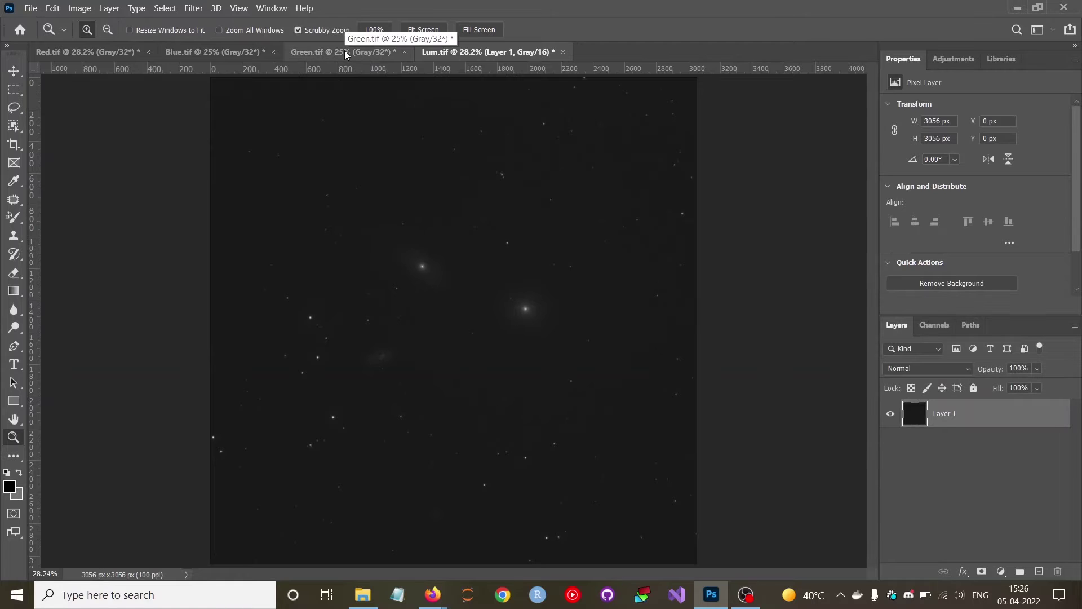
# Fit Green.tif on screen and rename its background layer to Green
pyautogui.click(347, 54)
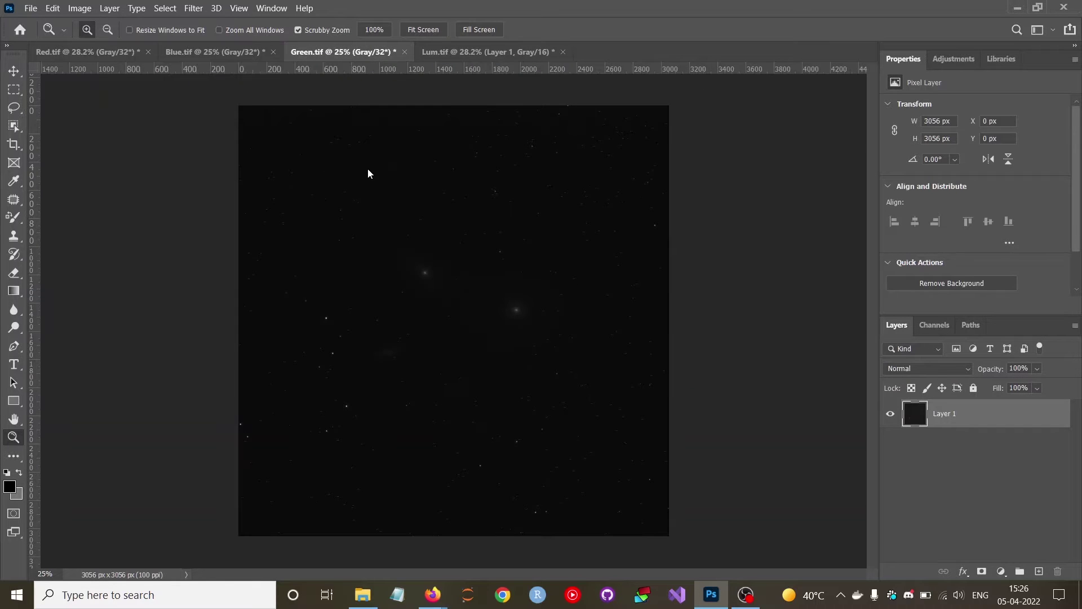
pyautogui.rightClick(394, 185)
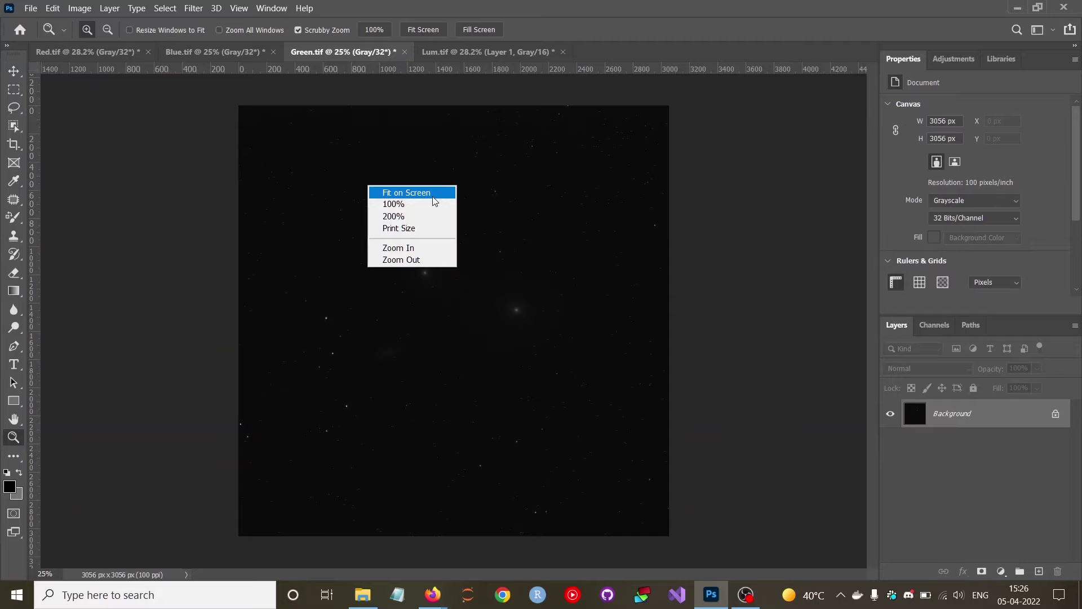
pyautogui.click(433, 195)
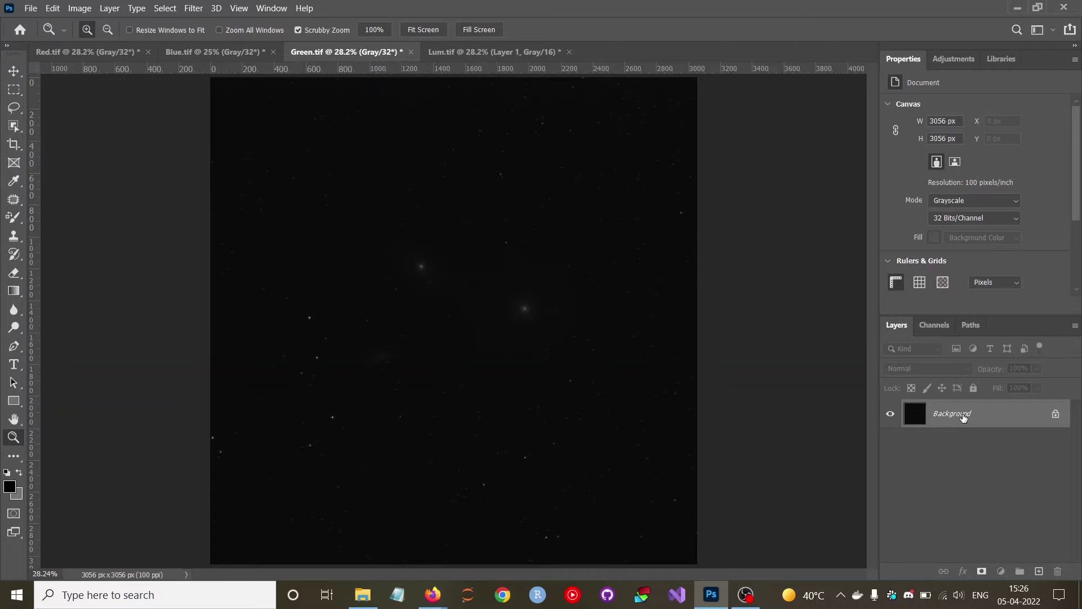
pyautogui.doubleClick(964, 417)
pyautogui.write('Green')
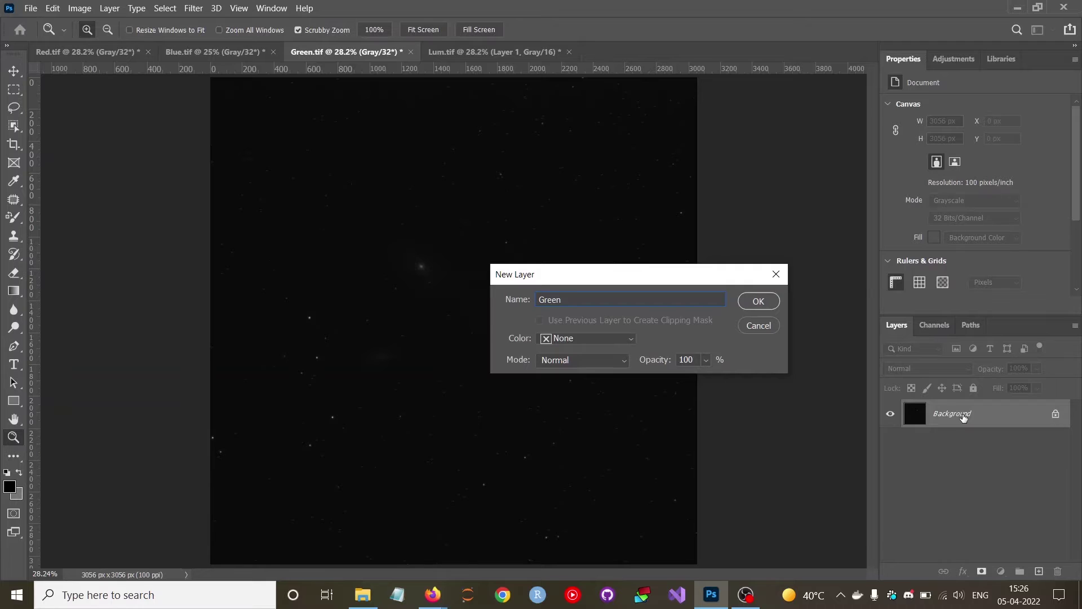
pyautogui.press('Return')
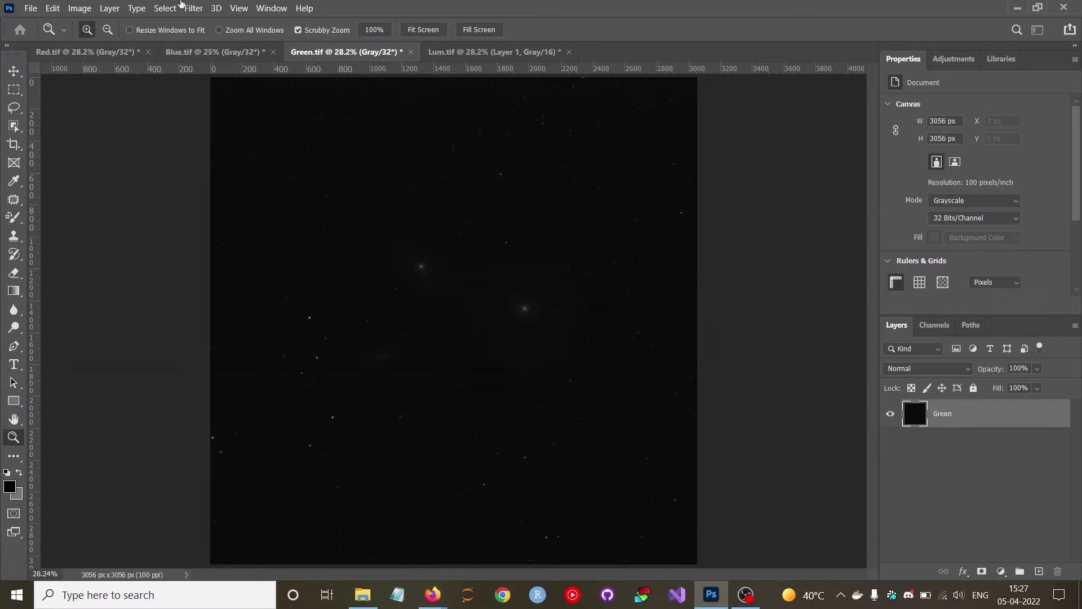
# Convert Green.tif to 16 bits per channel, merging with Exposure and Gamma toning
pyautogui.click(78, 9)
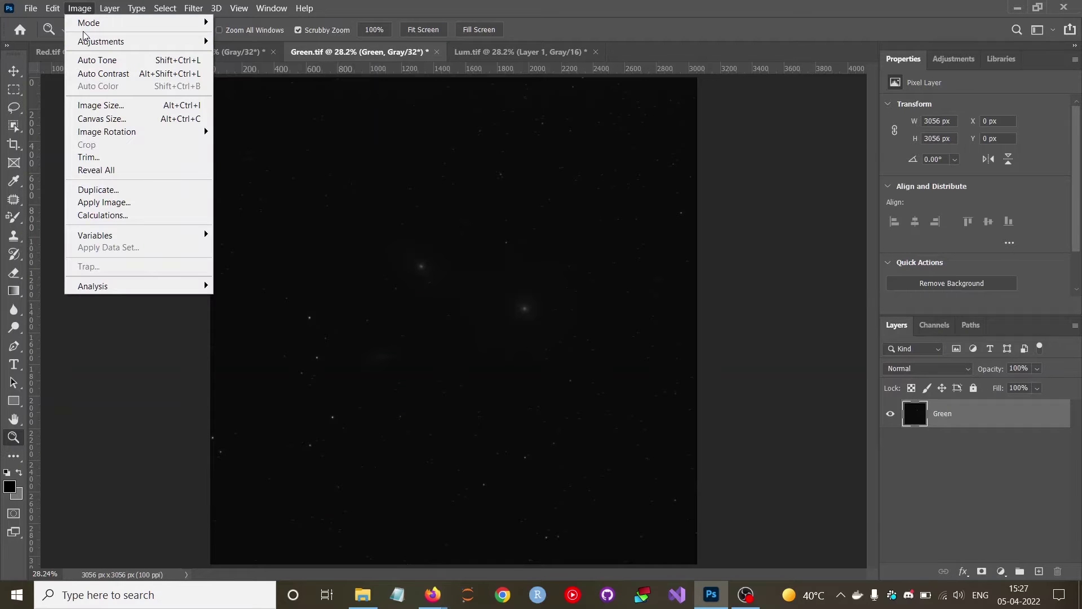
pyautogui.moveTo(88, 23)
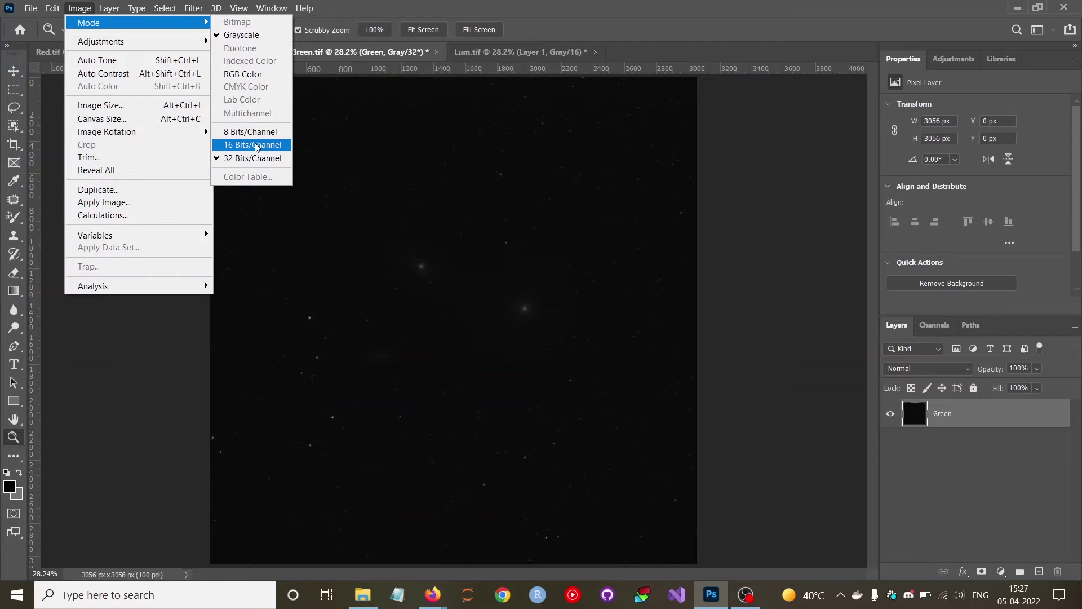
pyautogui.click(251, 145)
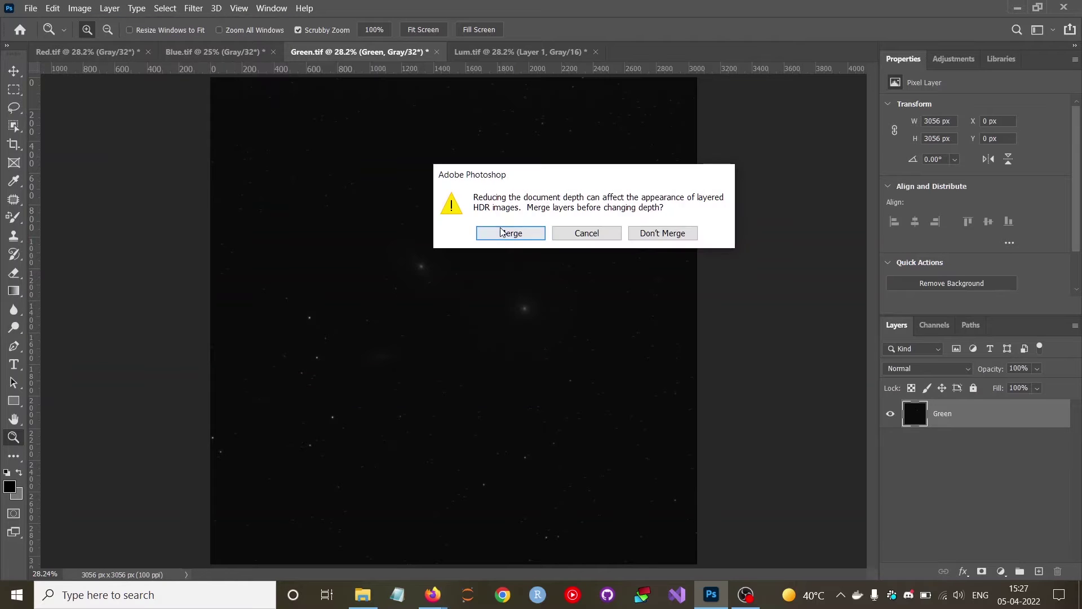
pyautogui.click(500, 231)
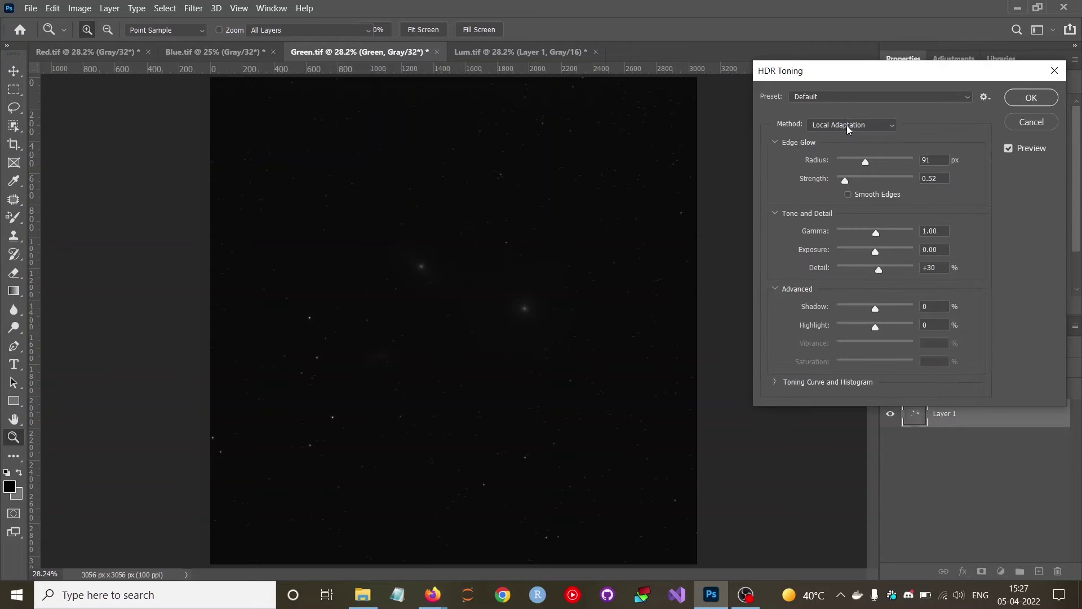
pyautogui.click(847, 125)
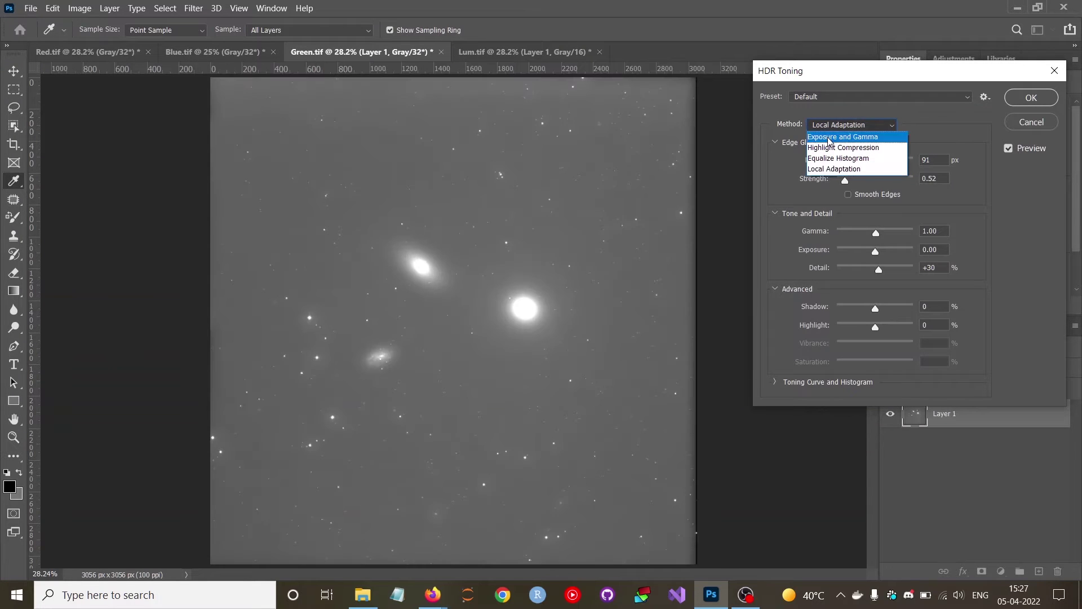
pyautogui.click(829, 138)
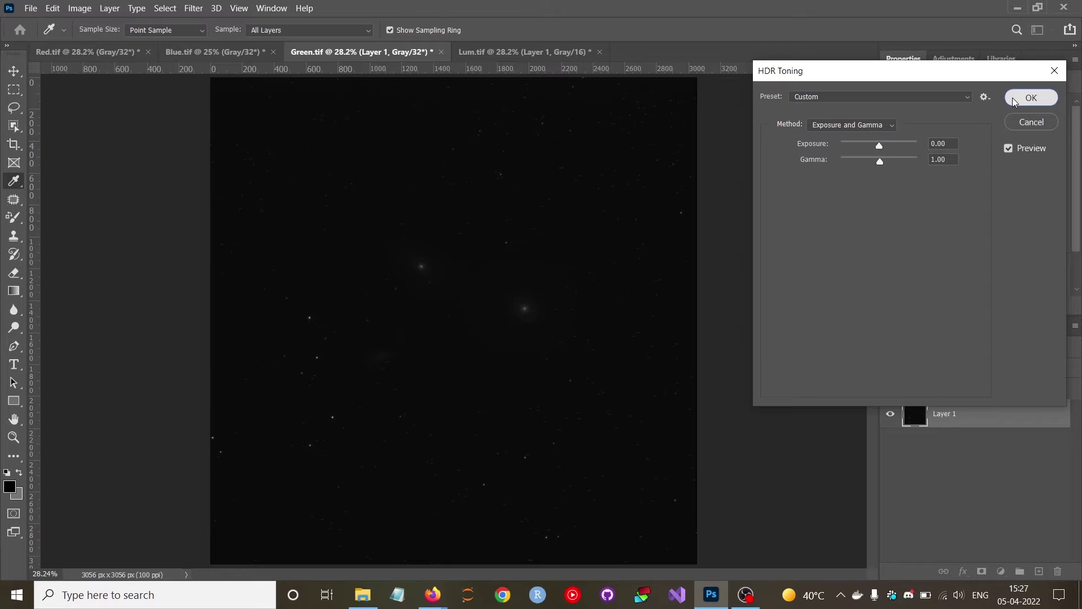
pyautogui.press('Return')
pyautogui.press('z')
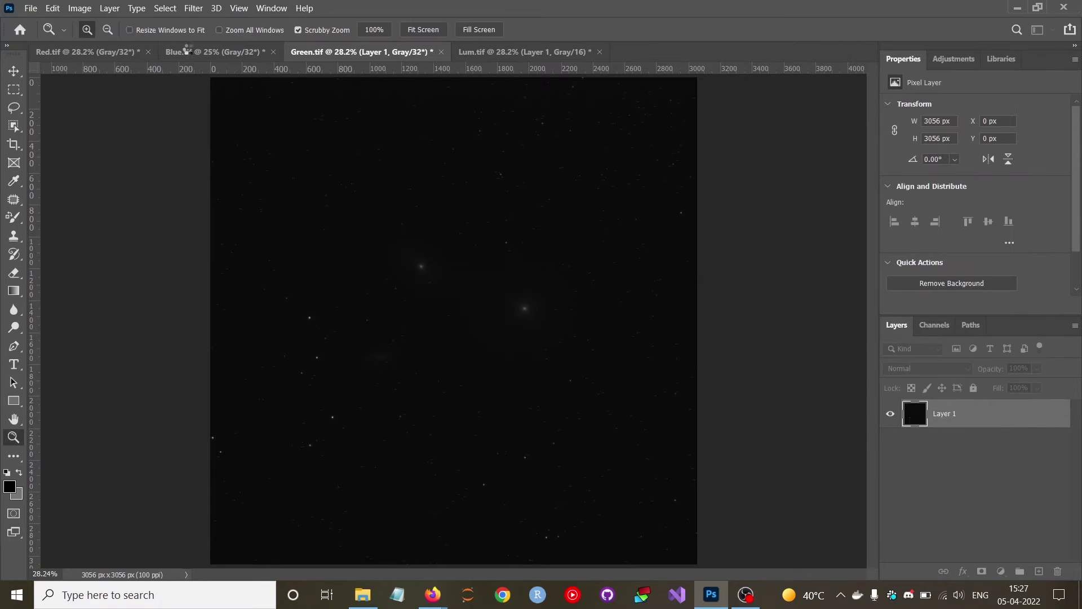
# Rename the Blue.tif background layer to Blue and fit the image on screen
pyautogui.click(189, 54)
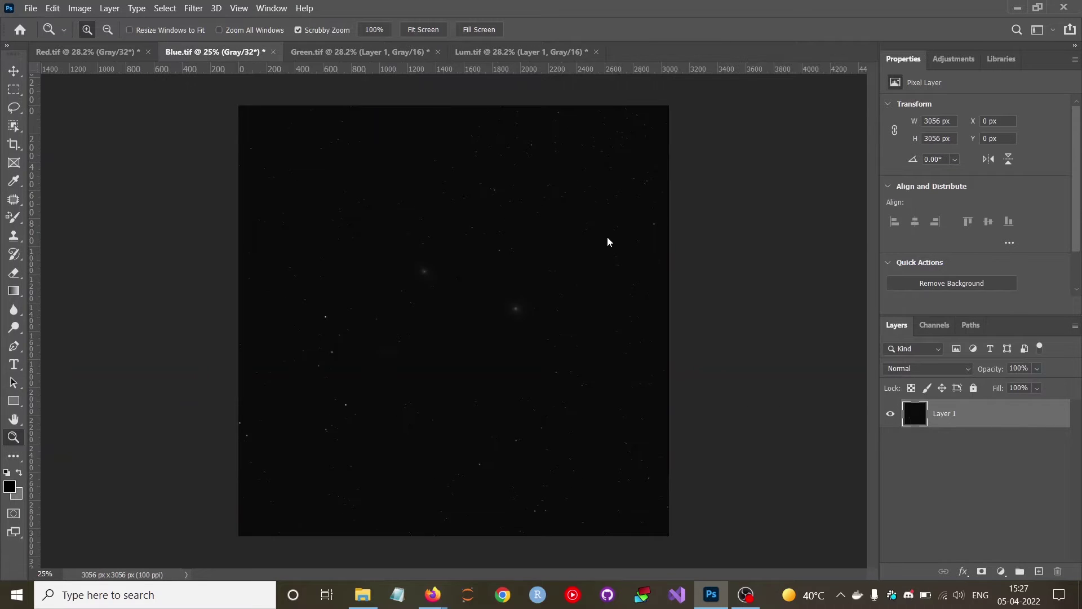
pyautogui.doubleClick(940, 411)
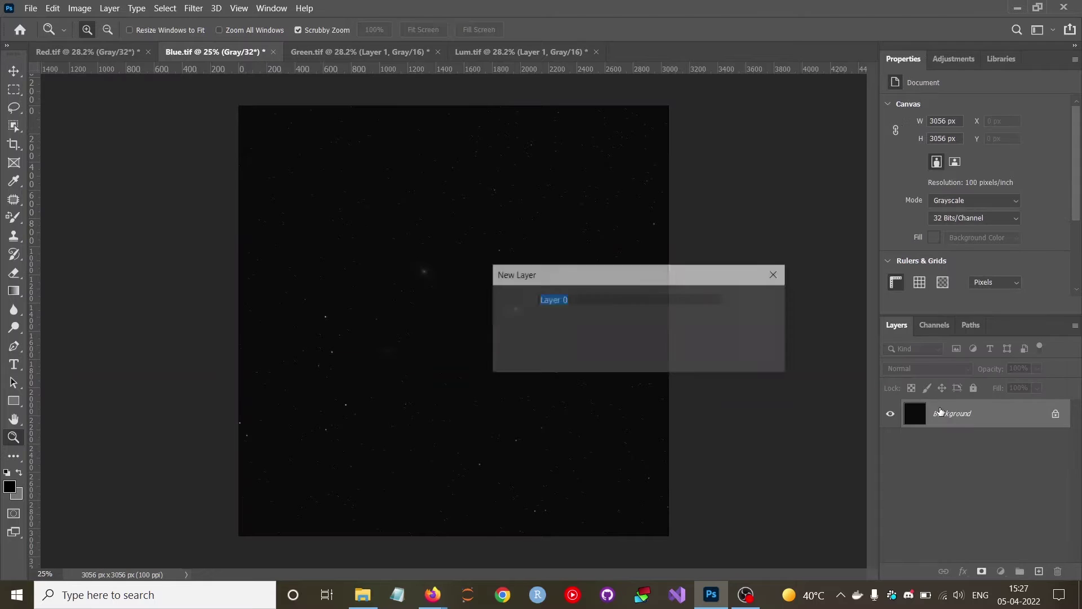
pyautogui.write('Blue')
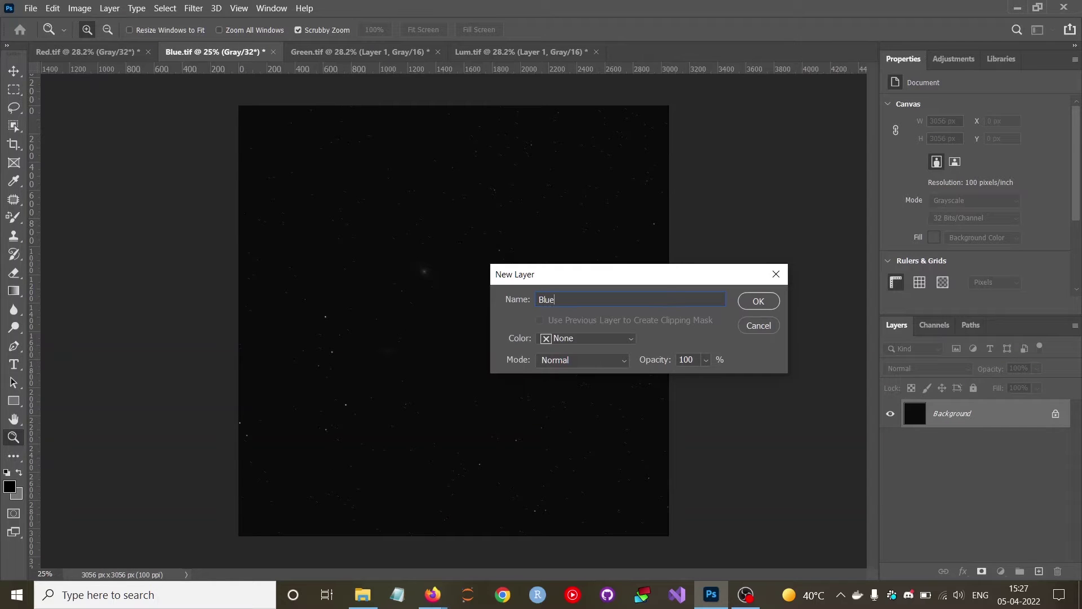
pyautogui.press('Return')
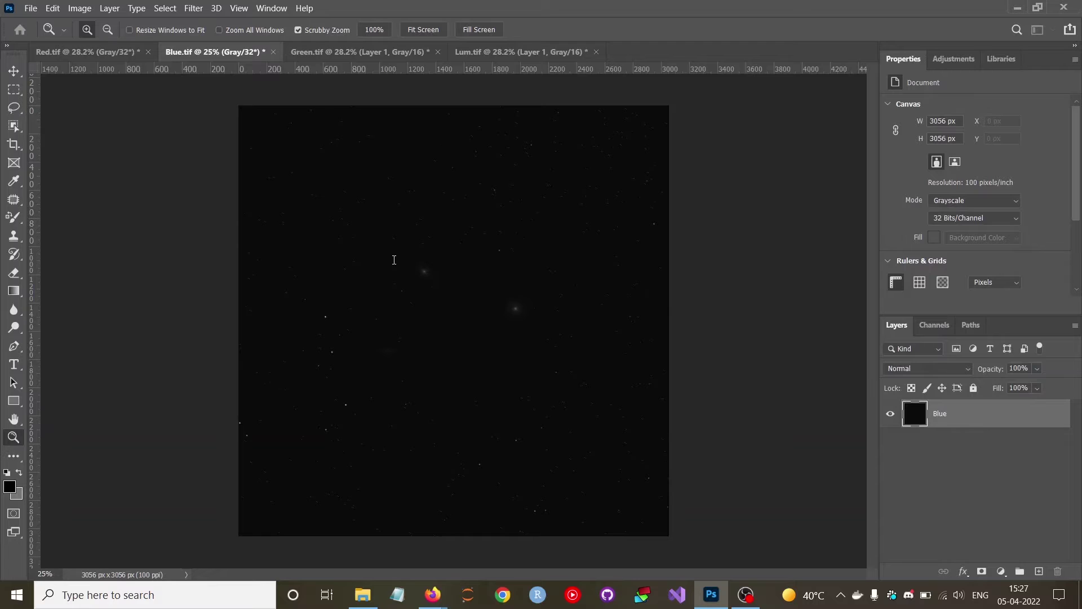
pyautogui.rightClick(325, 164)
pyautogui.click(346, 175)
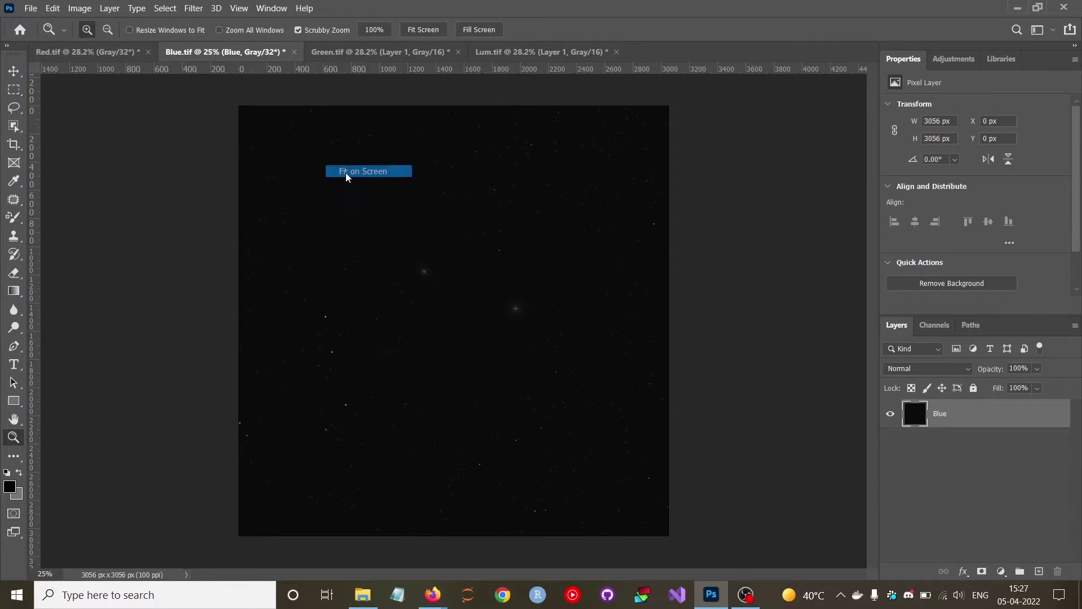
# Convert Blue.tif to 16 bits per channel, merging with Exposure and Gamma toning
pyautogui.click(79, 8)
pyautogui.moveTo(135, 23)
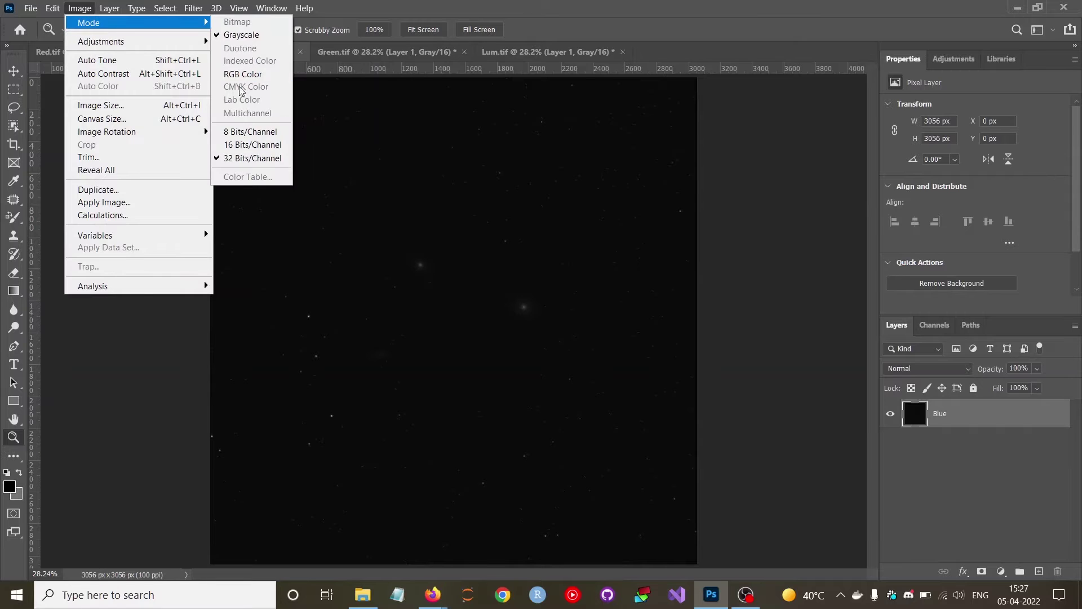
pyautogui.click(242, 145)
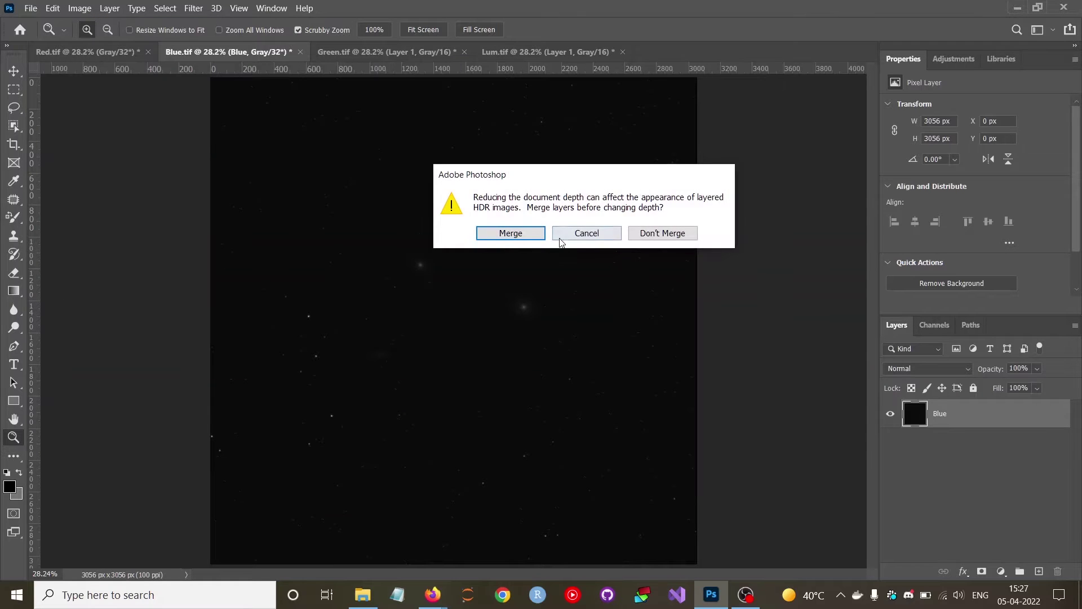
pyautogui.click(505, 243)
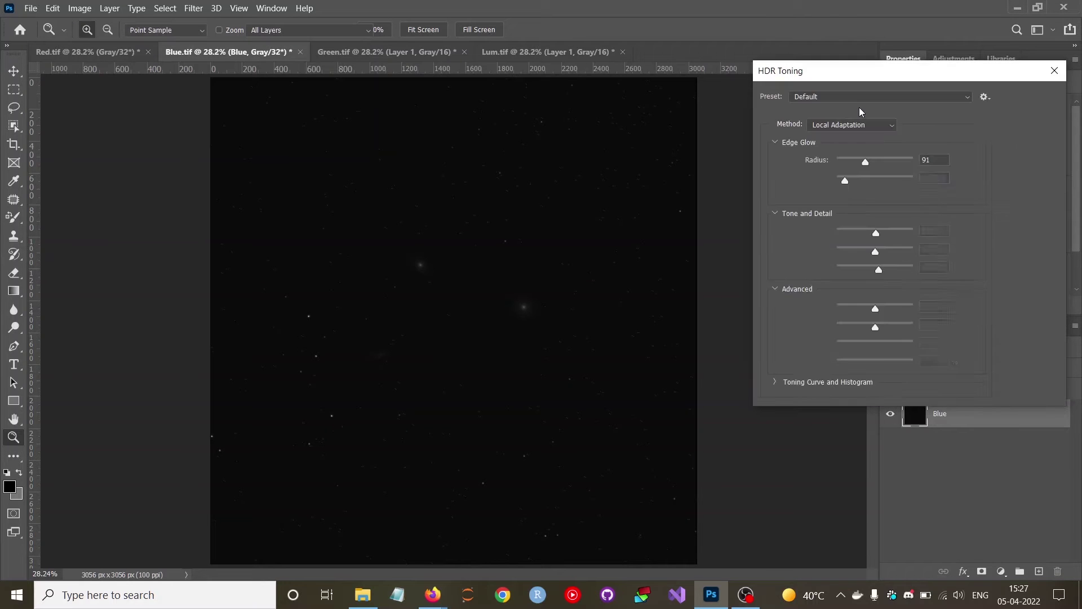
pyautogui.click(861, 131)
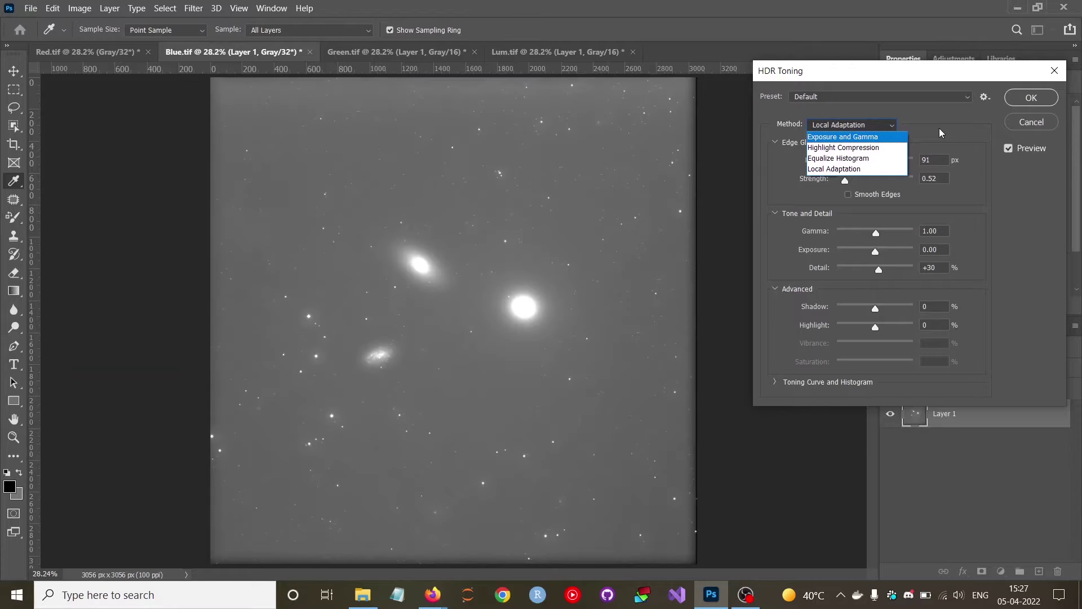
pyautogui.click(842, 137)
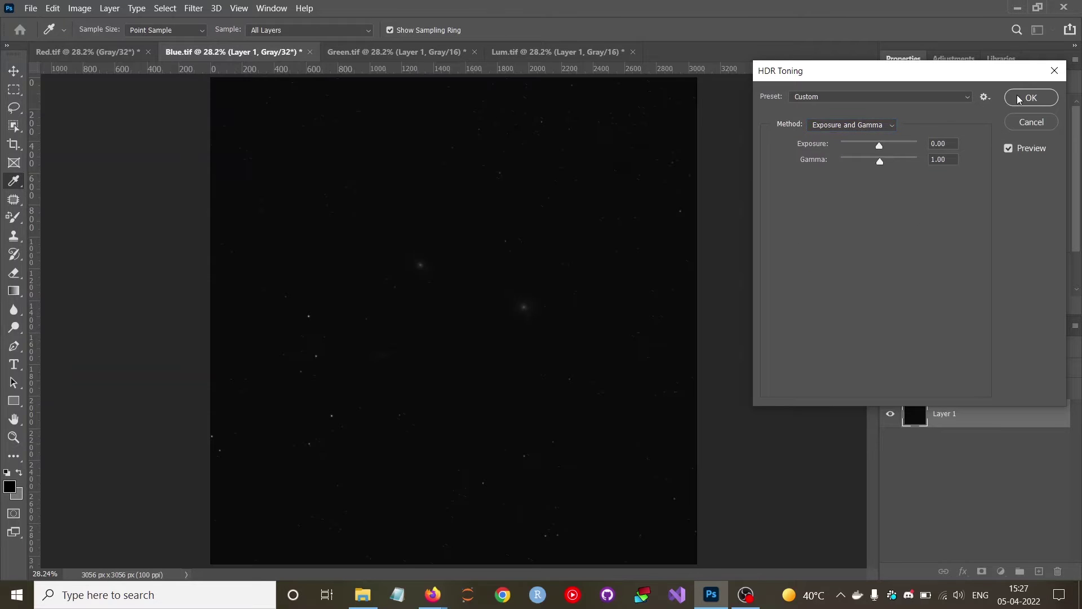
pyautogui.click(1019, 99)
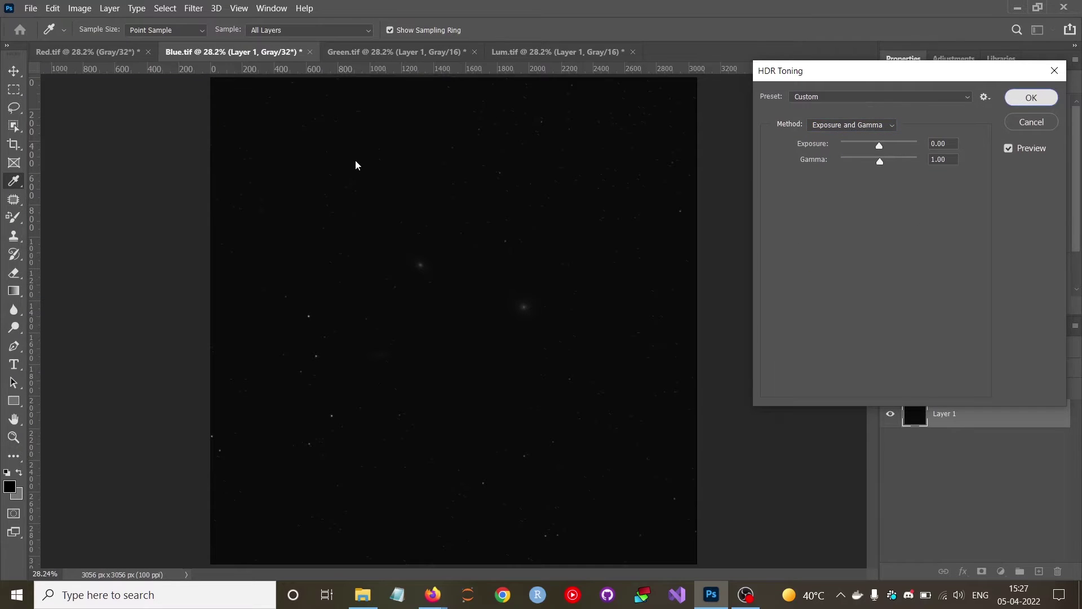
pyautogui.press('z')
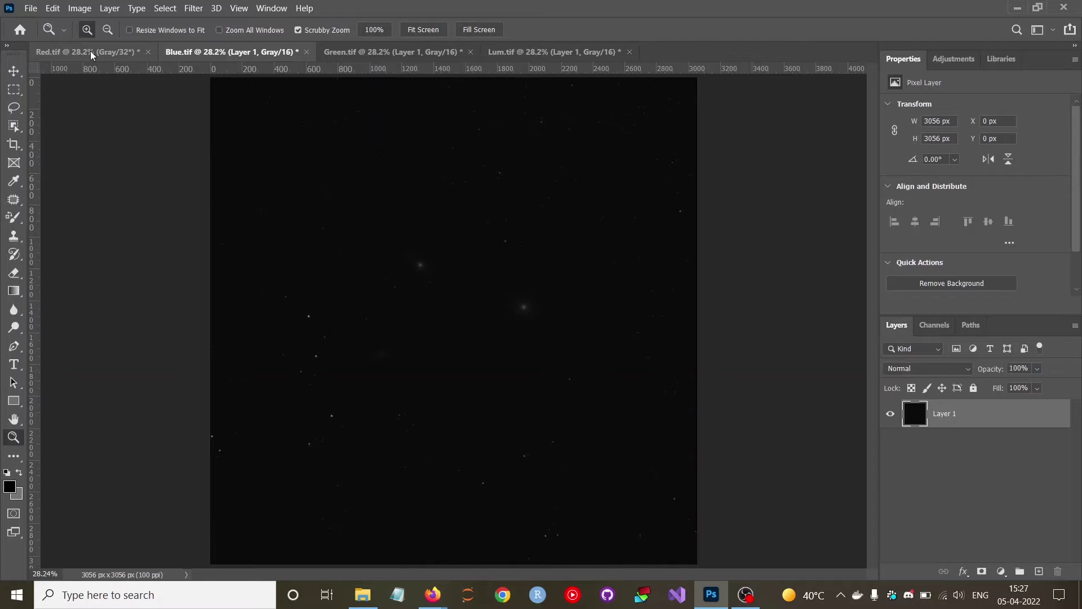
pyautogui.click(90, 51)
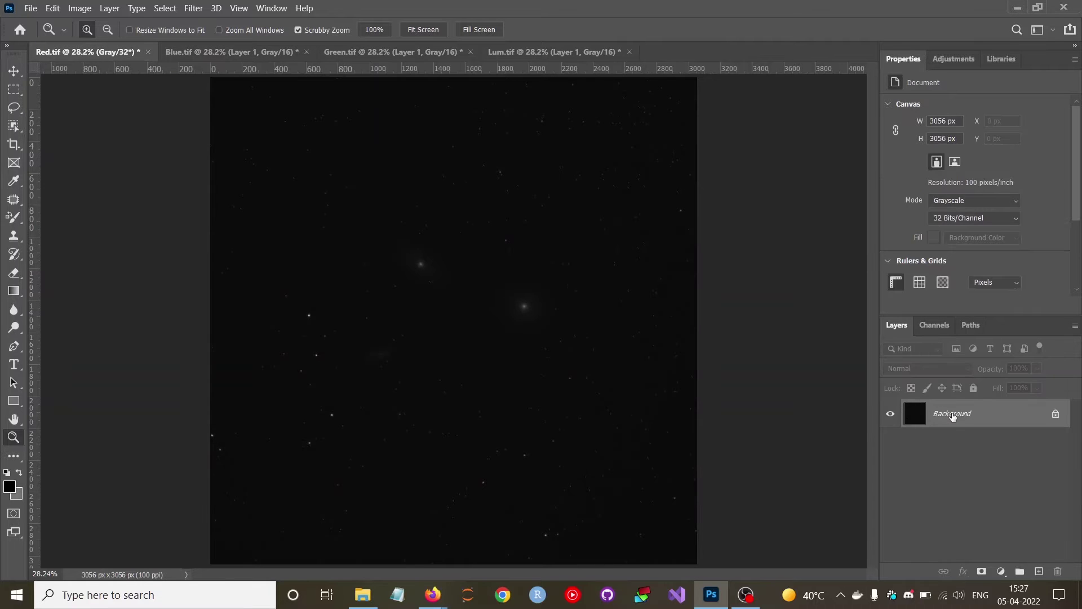
# Create a new transparent 3056 × 3056 px, 100 ppi, 16-bit RGB document
pyautogui.click(30, 8)
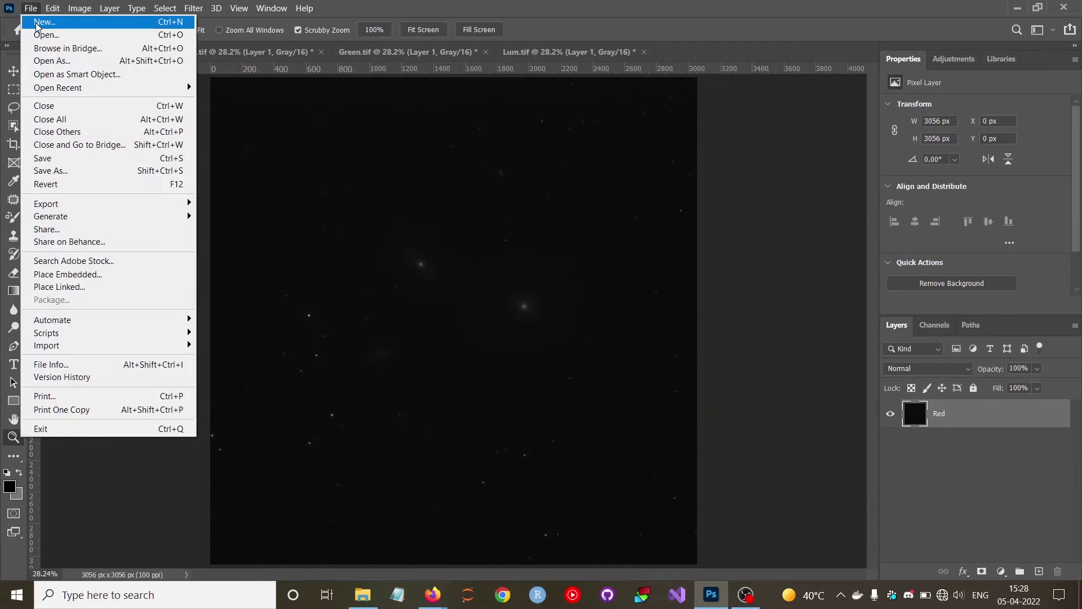
pyautogui.click(38, 24)
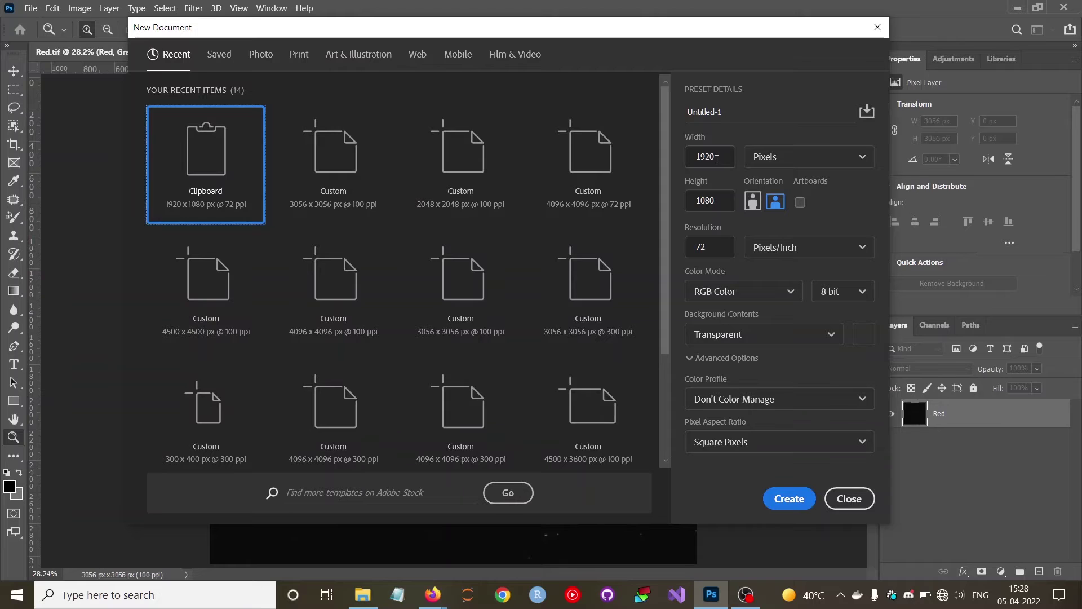
pyautogui.click(341, 160)
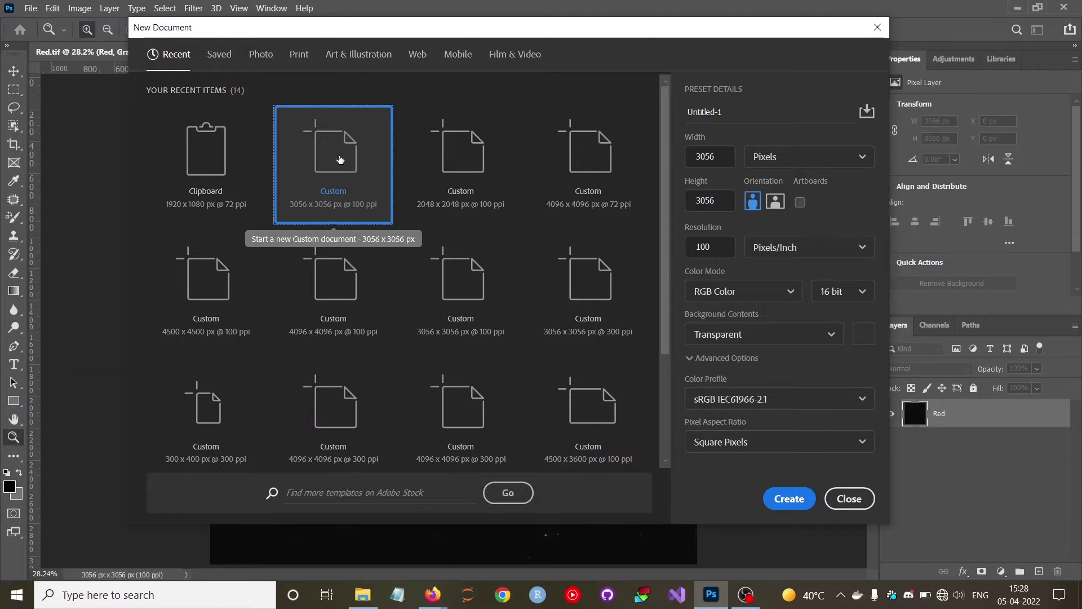
pyautogui.click(780, 502)
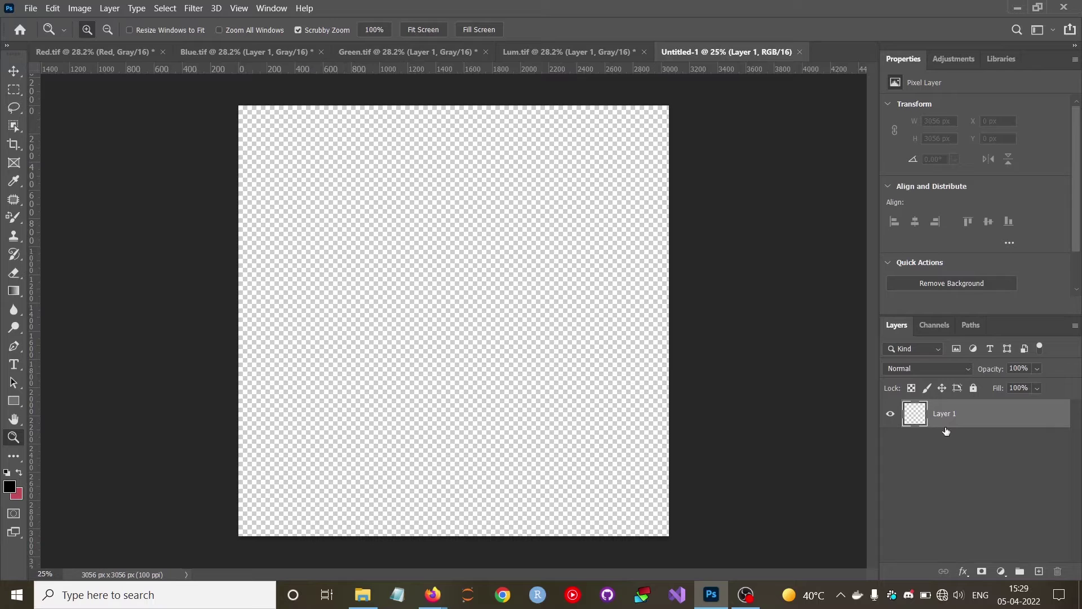
# Copy the whole Red image into Untitled-1 as a layer named Red
pyautogui.click(127, 44)
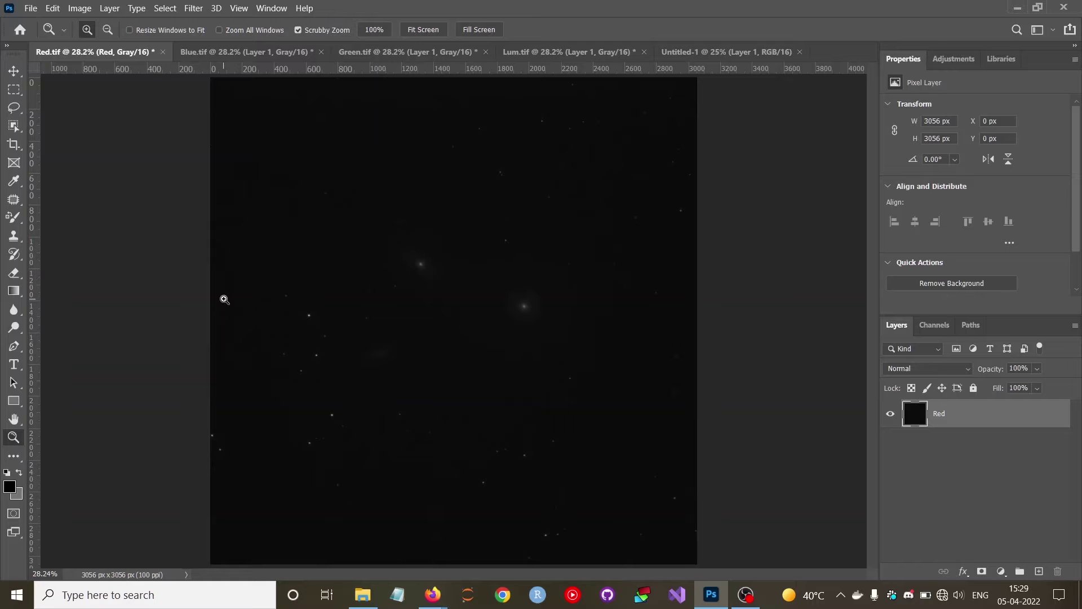
pyautogui.hotkey('ctrl', 'a')
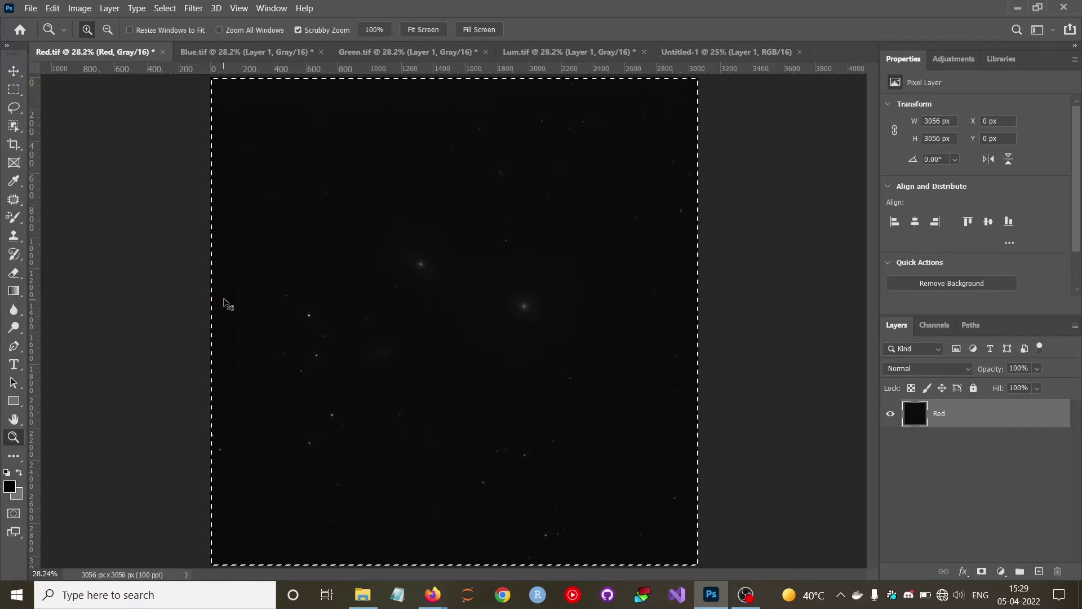
pyautogui.click(701, 56)
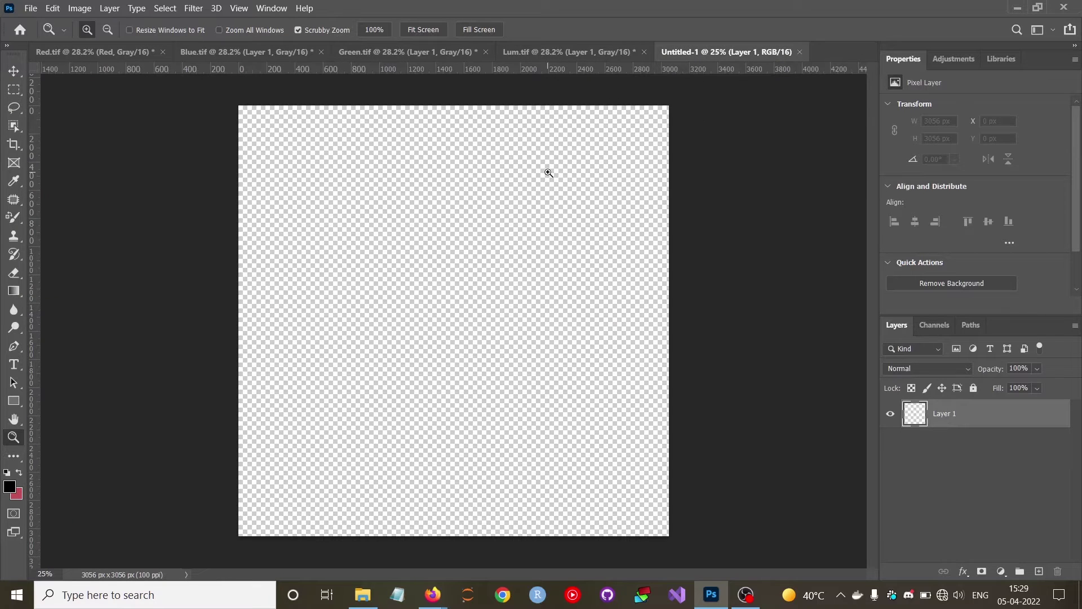
pyautogui.hotkey('ctrl', 'v')
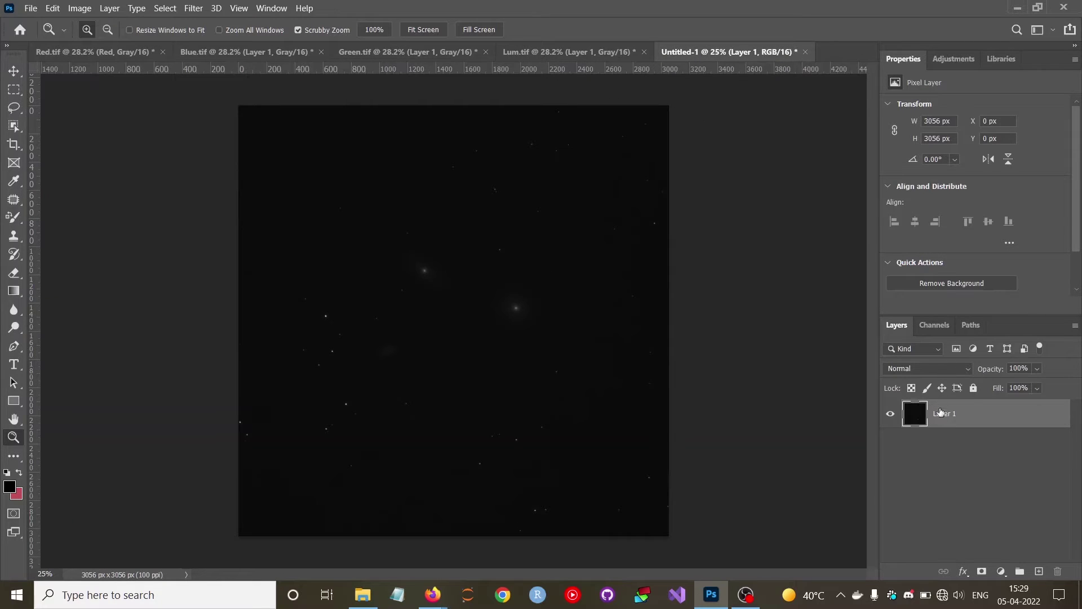
pyautogui.doubleClick(940, 412)
pyautogui.write('Red')
pyautogui.click(968, 494)
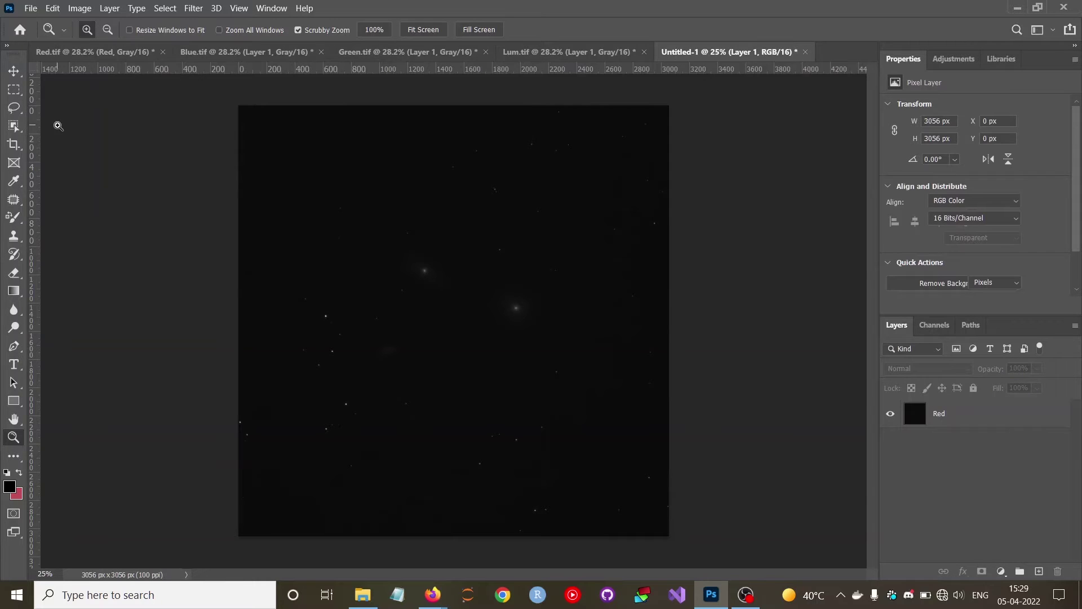
# Bring the Blue image into Untitled-1 as a layer named Blue
pyautogui.click(218, 51)
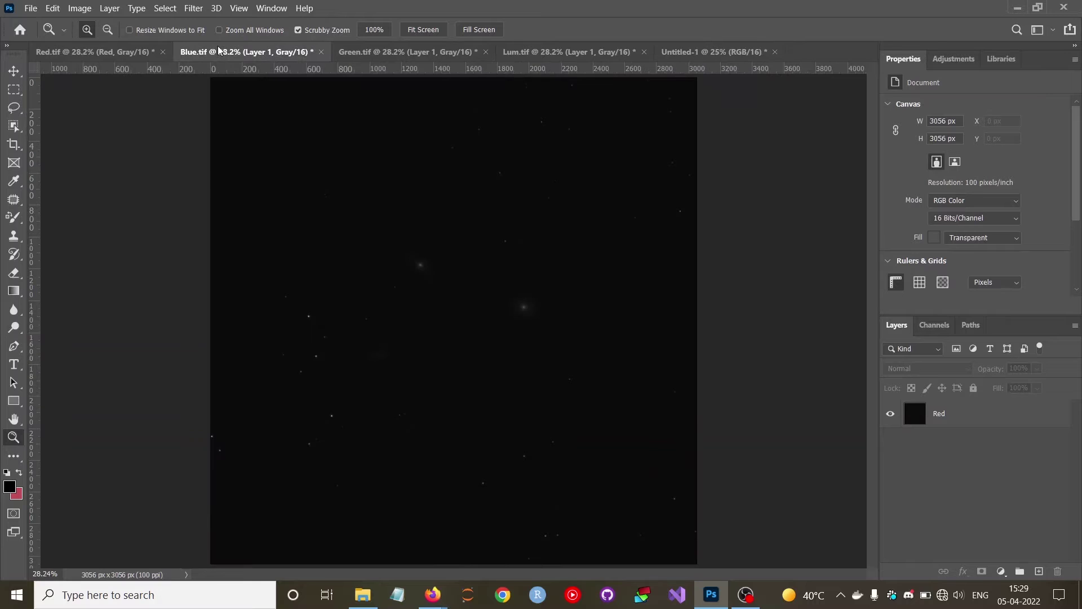
pyautogui.hotkey('ctrl', 'a')
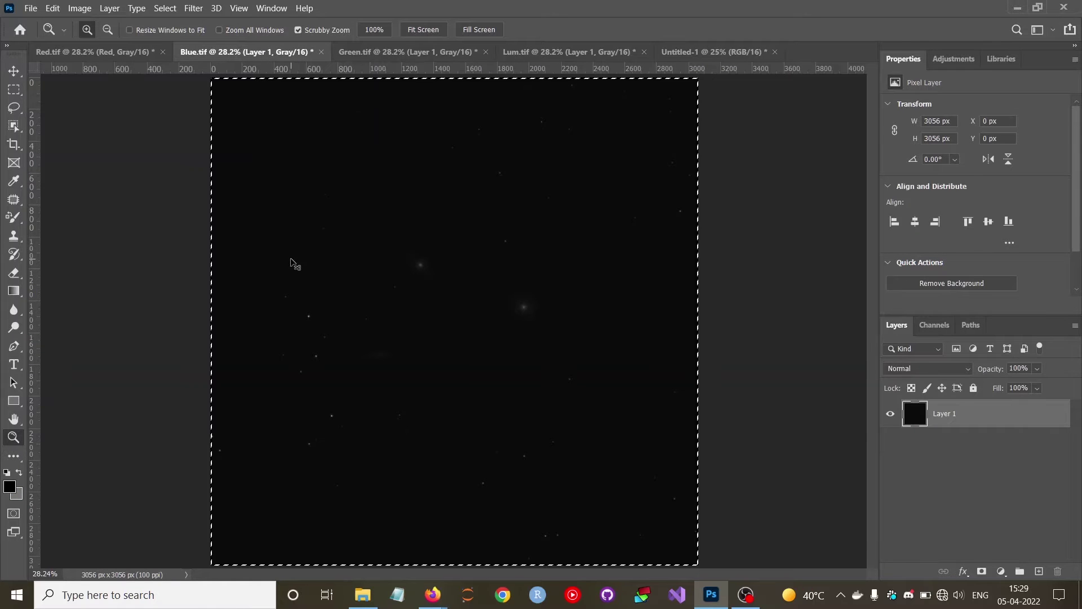
pyautogui.click(724, 52)
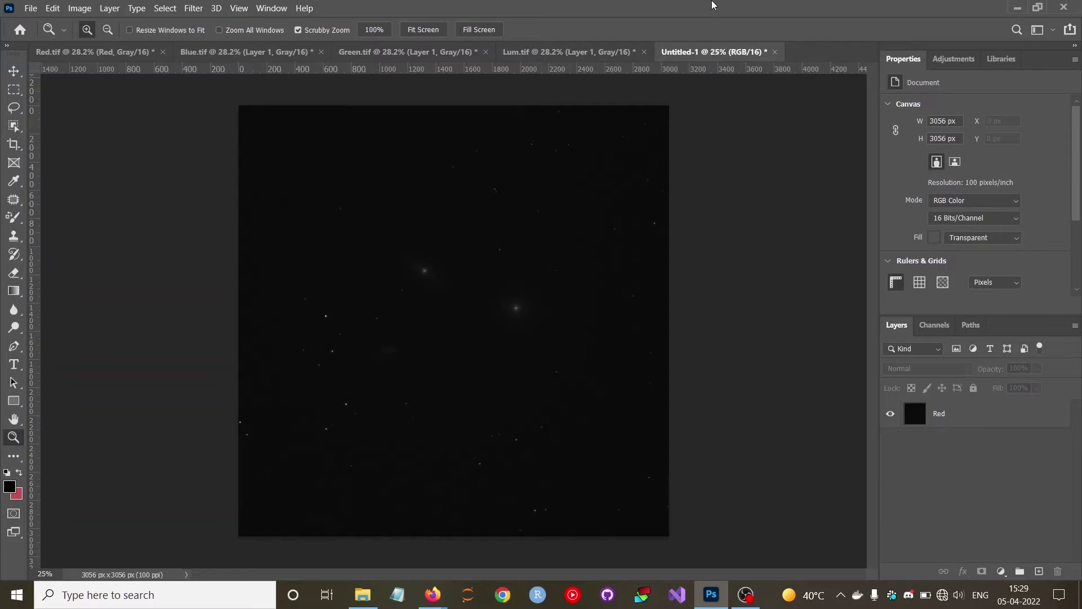
pyautogui.click(946, 423)
pyautogui.doubleClick(943, 414)
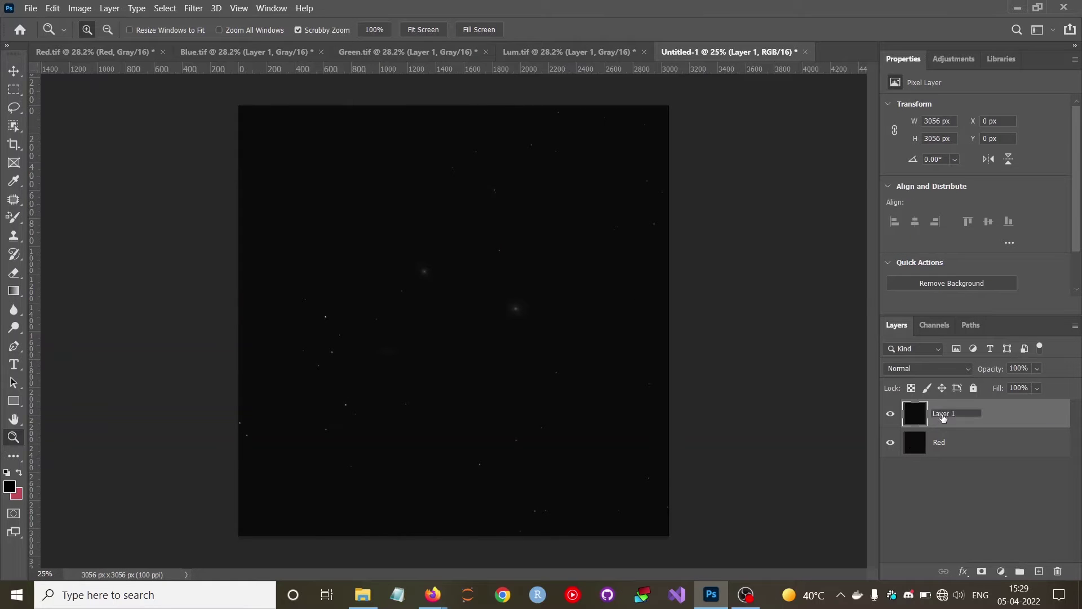
pyautogui.write('Blue')
pyautogui.press('Return')
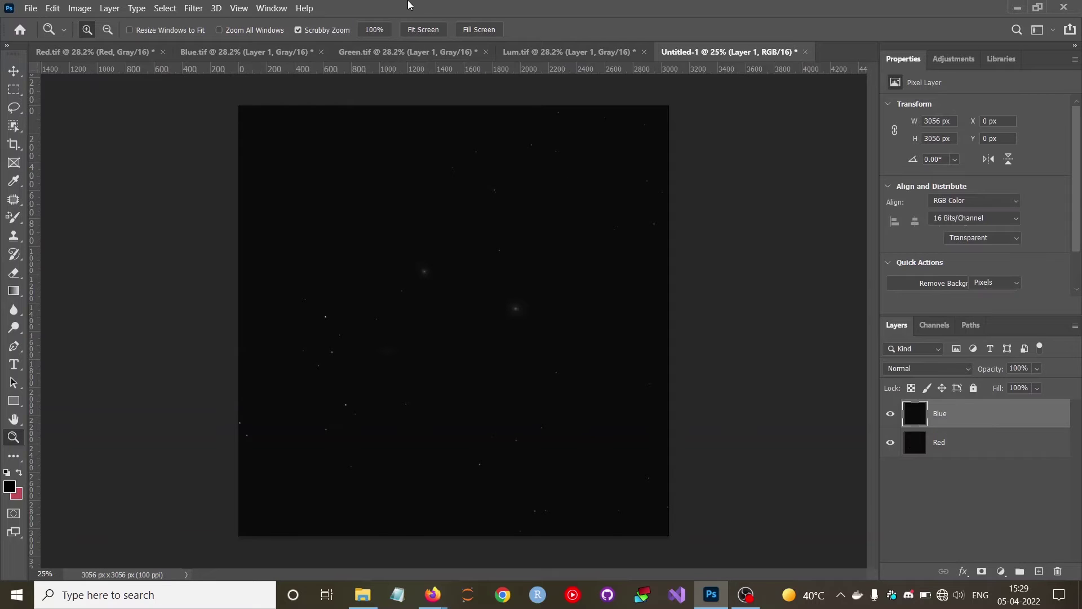
# Paste the Green image in as a layer named Green and add the Luminance layer
pyautogui.click(357, 50)
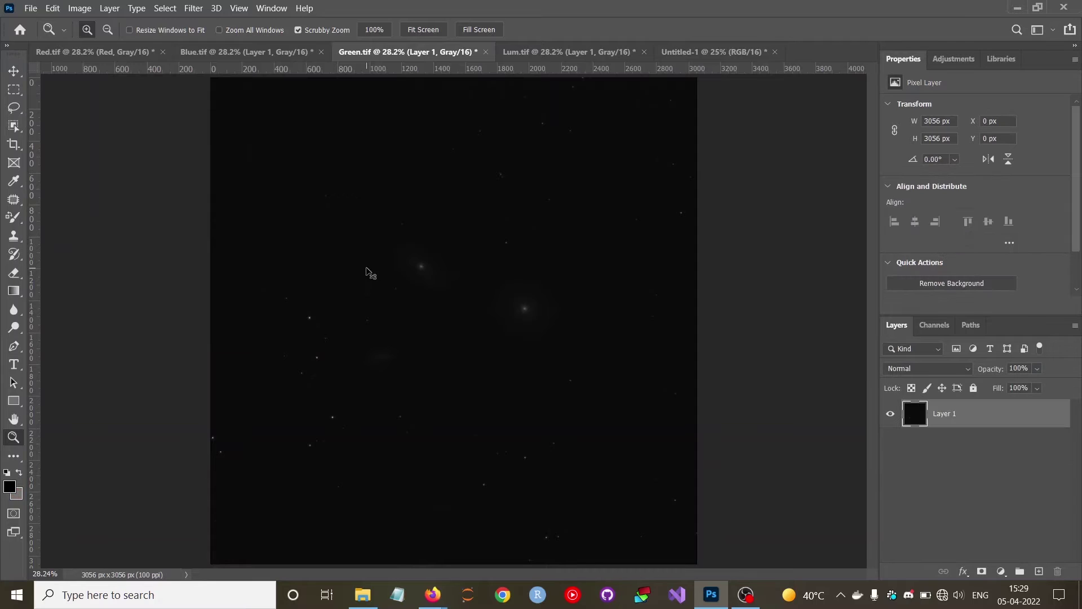
pyautogui.hotkey('ctrl', 'a')
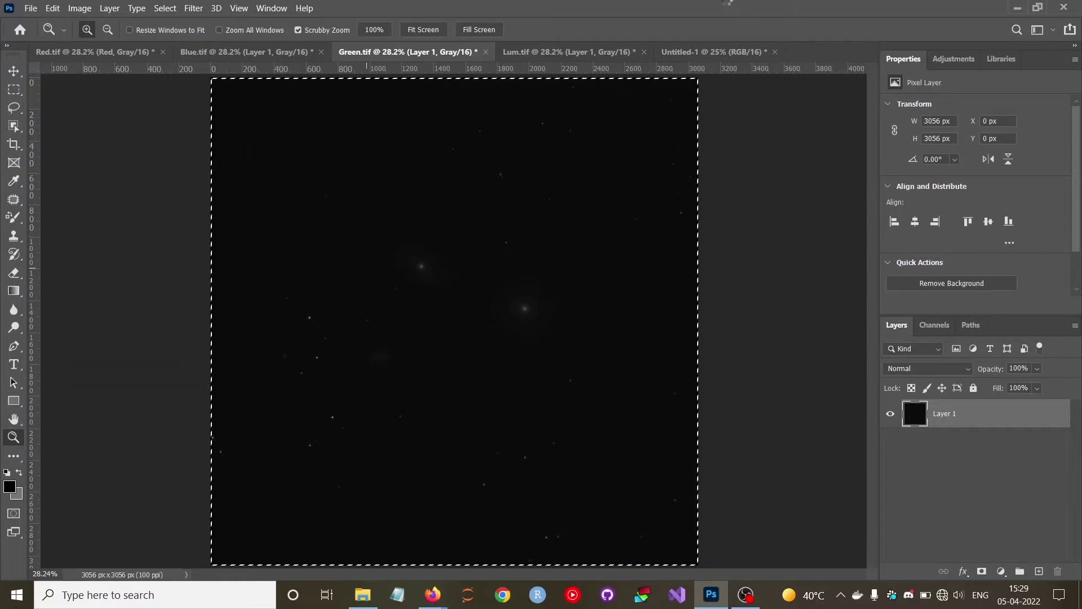
pyautogui.click(704, 52)
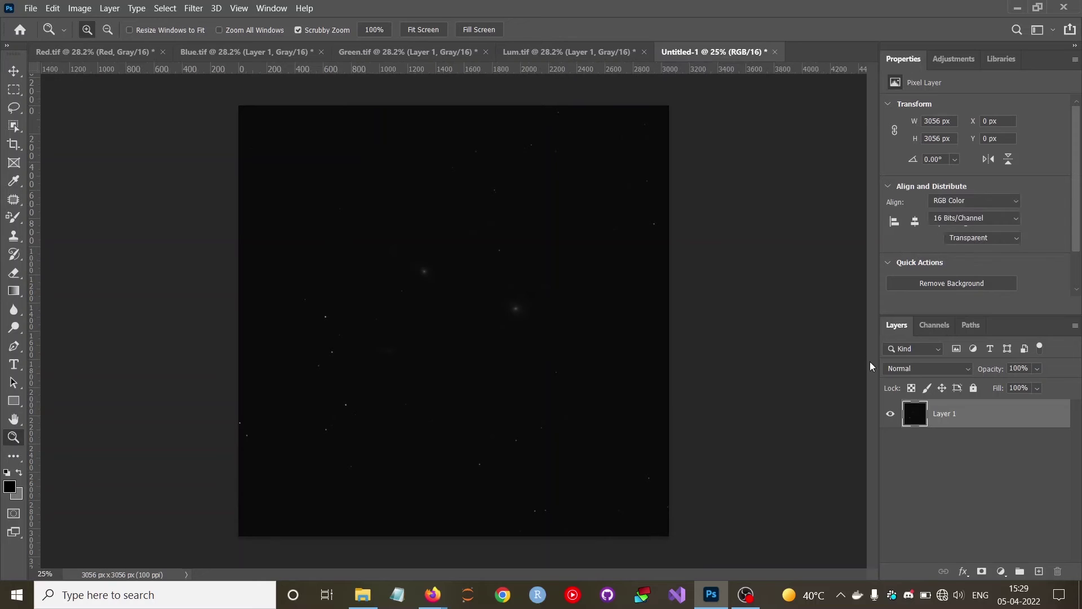
pyautogui.hotkey('ctrl', 'v')
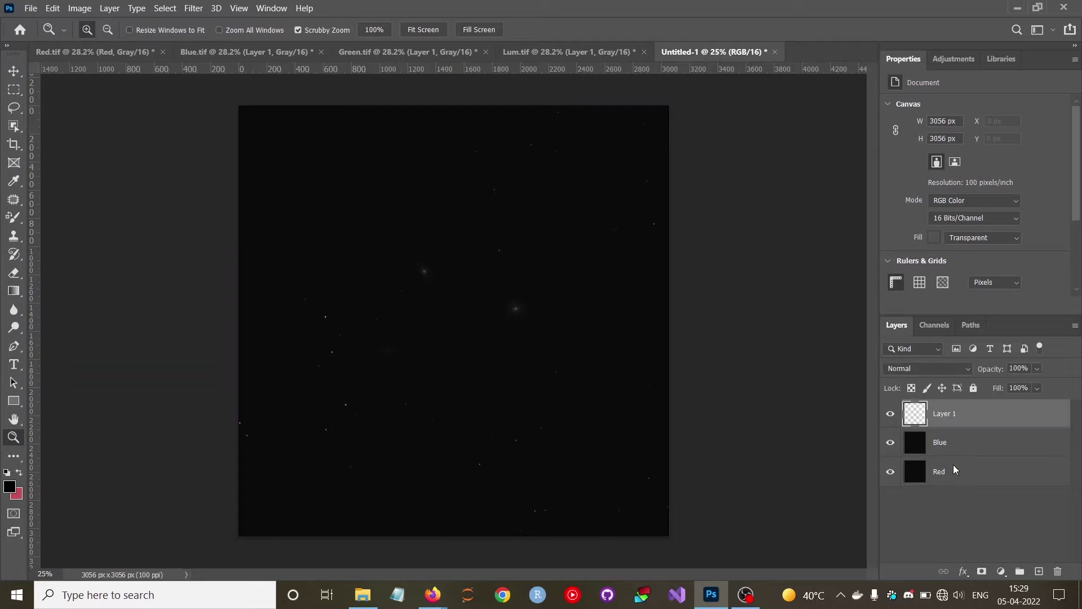
pyautogui.doubleClick(940, 413)
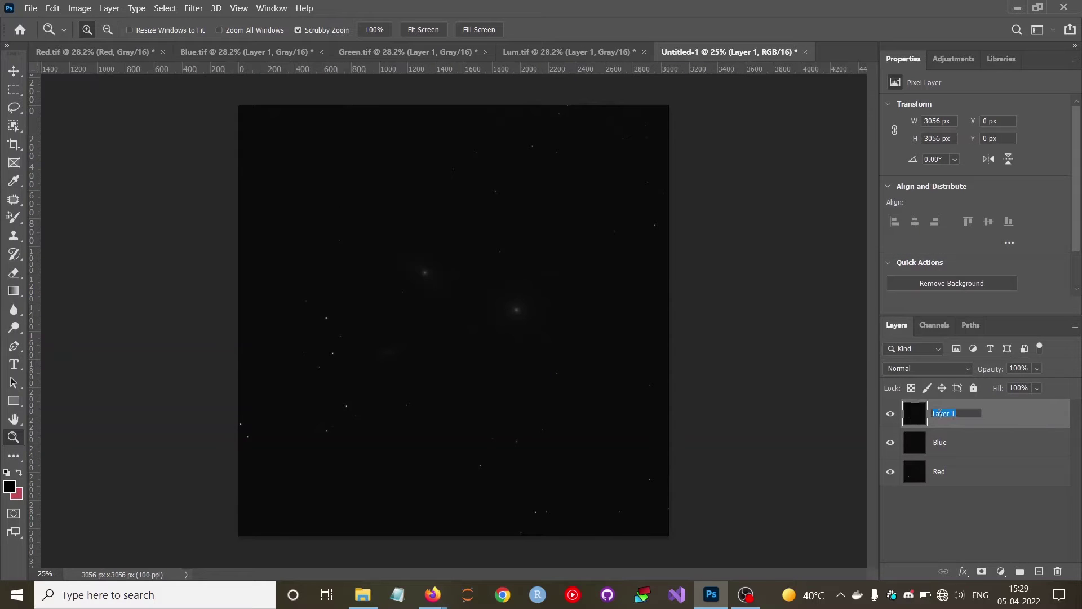
pyautogui.write('Green')
pyautogui.press('Return')
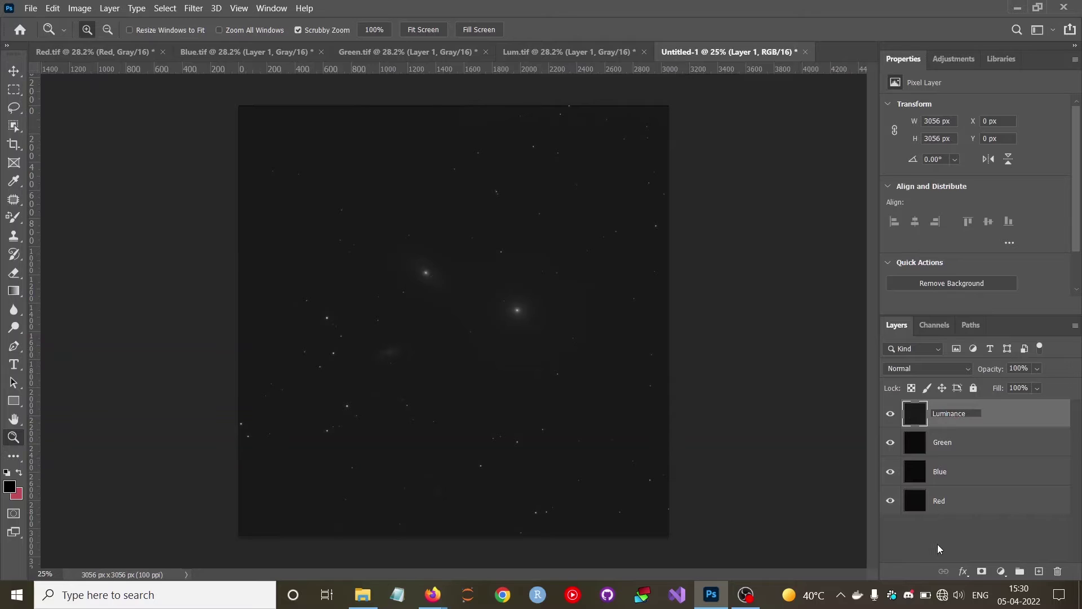
pyautogui.press('Return')
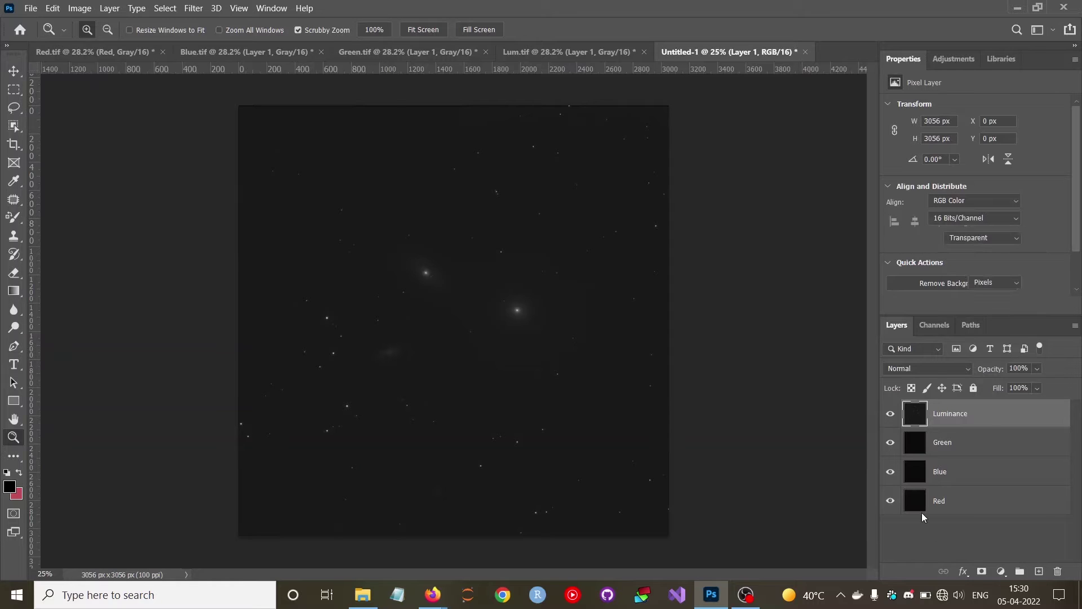
pyautogui.click(922, 517)
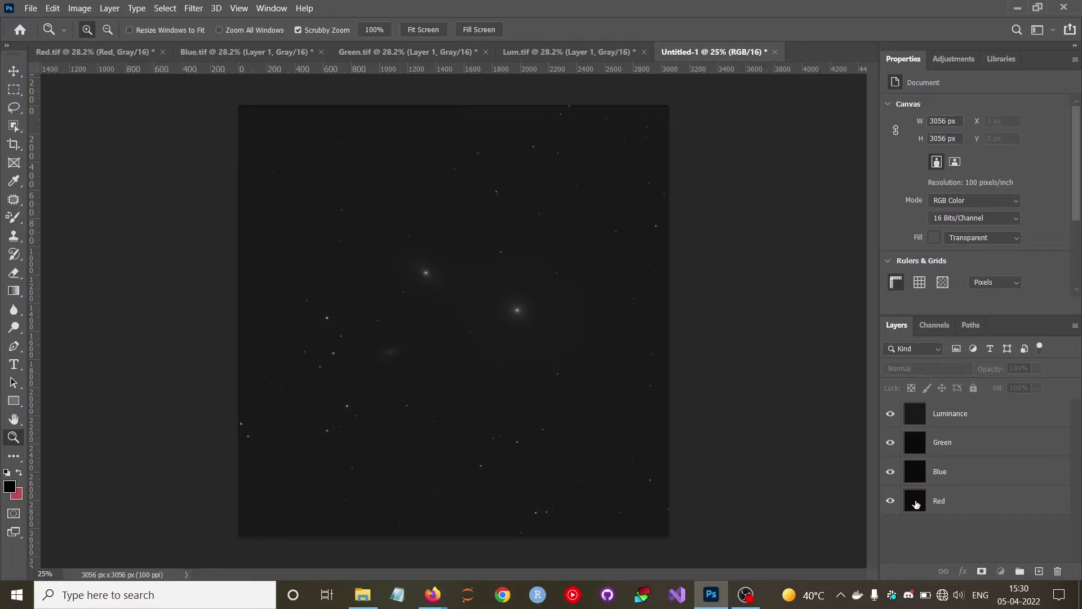
# Set the Red, Blue, Green and Luminance layers to the Screen blend mode
pyautogui.click(916, 505)
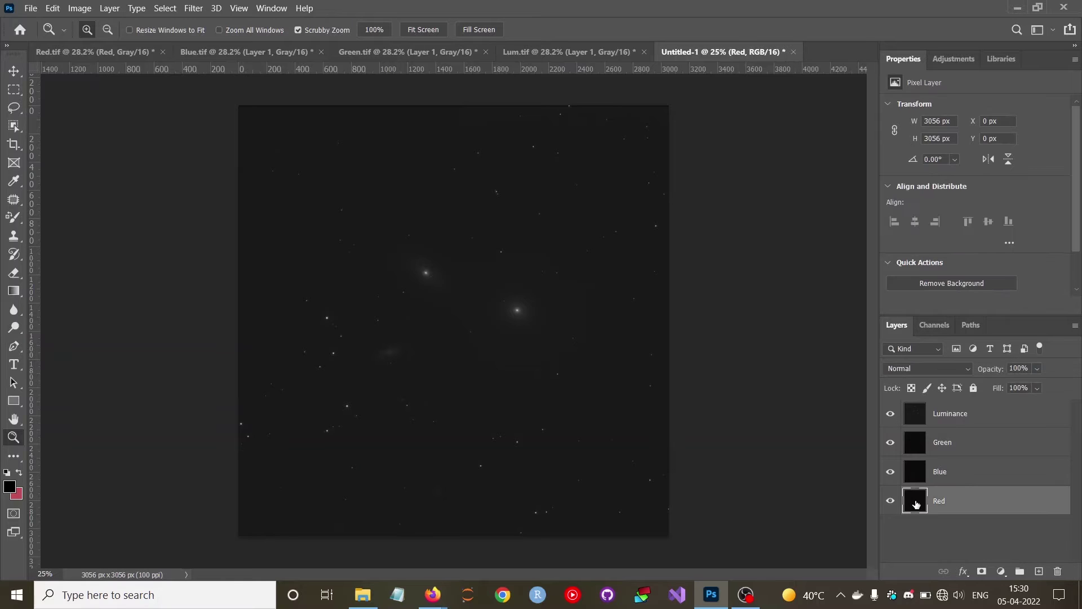
pyautogui.click(927, 368)
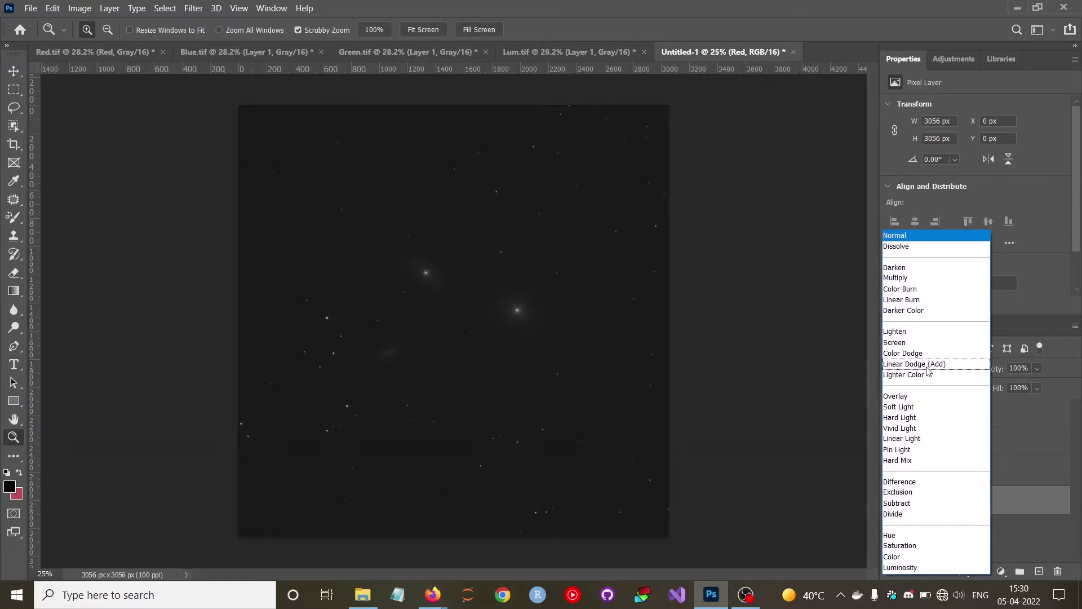
pyautogui.click(900, 343)
pyautogui.click(916, 469)
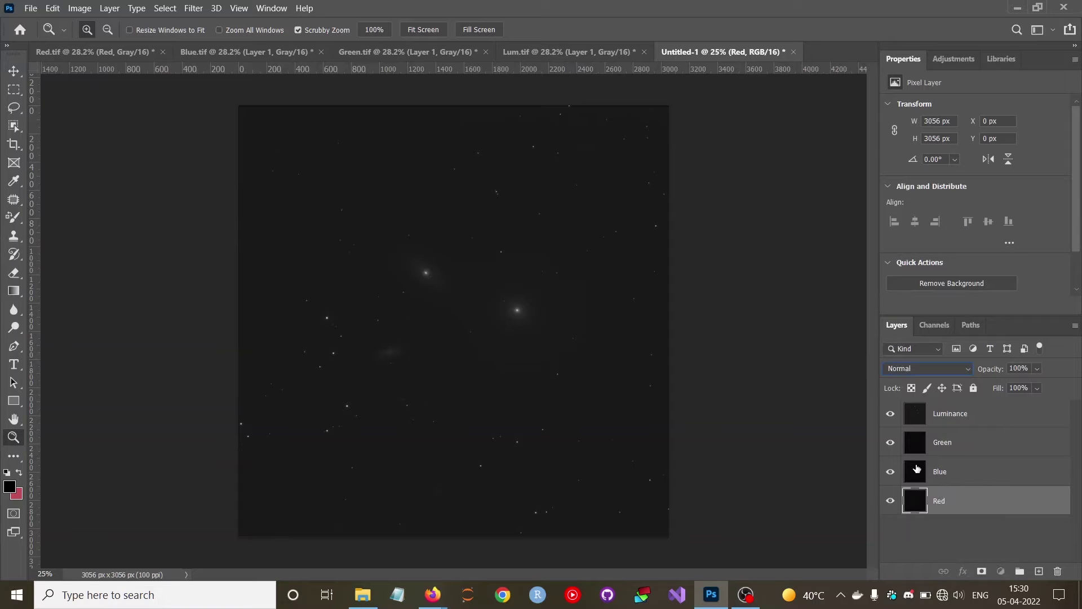
pyautogui.click(930, 373)
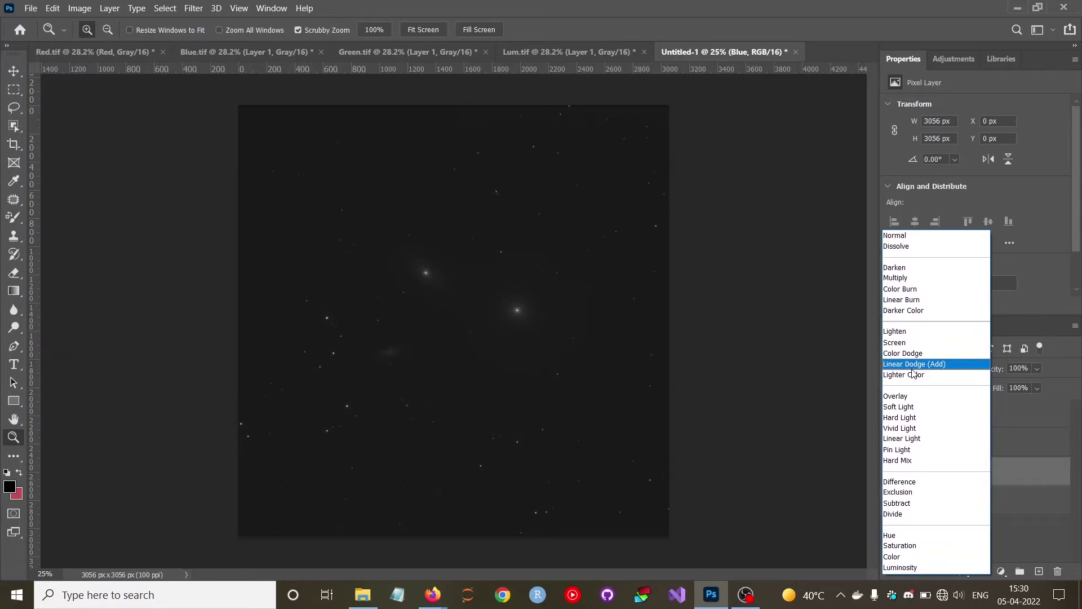
pyautogui.click(901, 344)
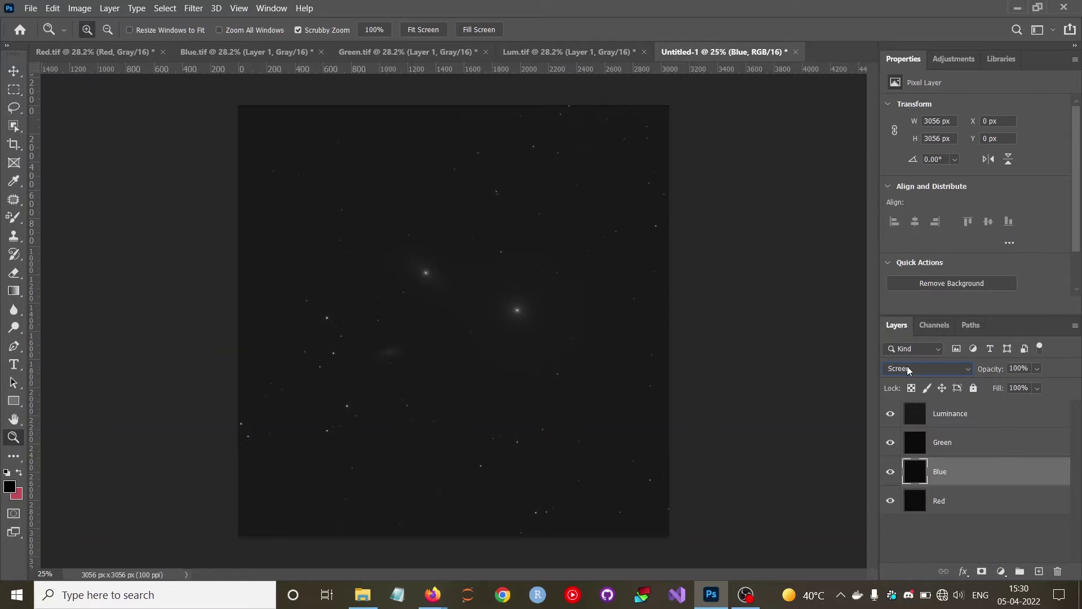
pyautogui.click(916, 443)
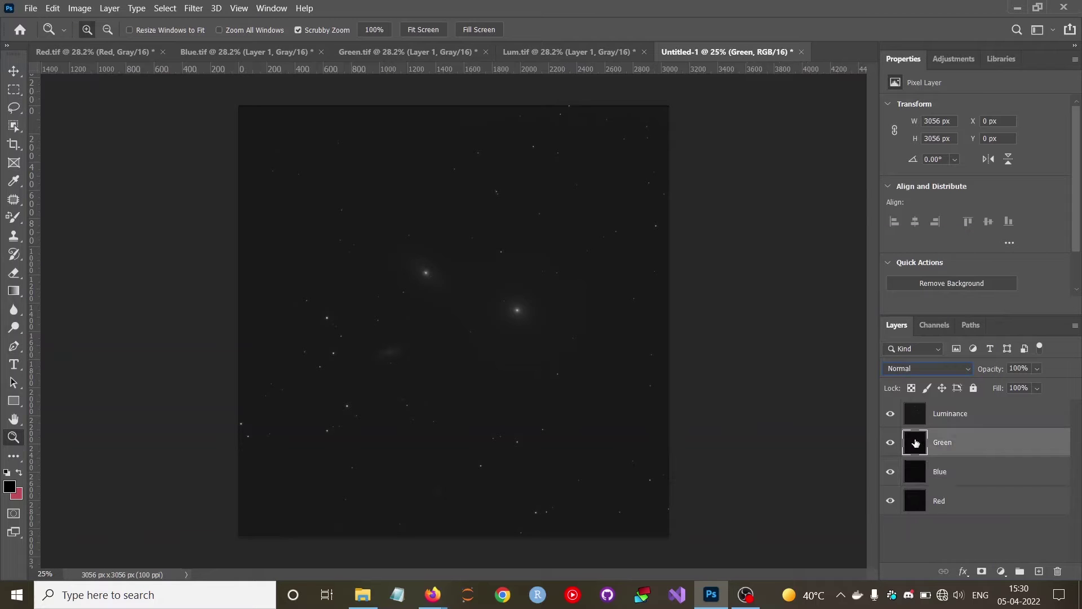
pyautogui.click(924, 368)
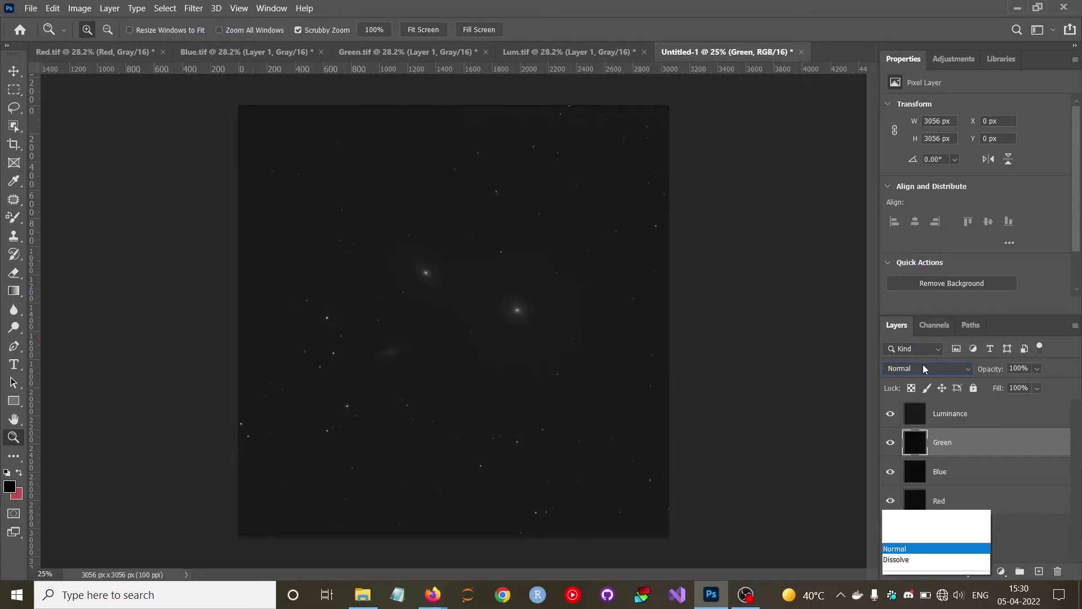
pyautogui.click(895, 341)
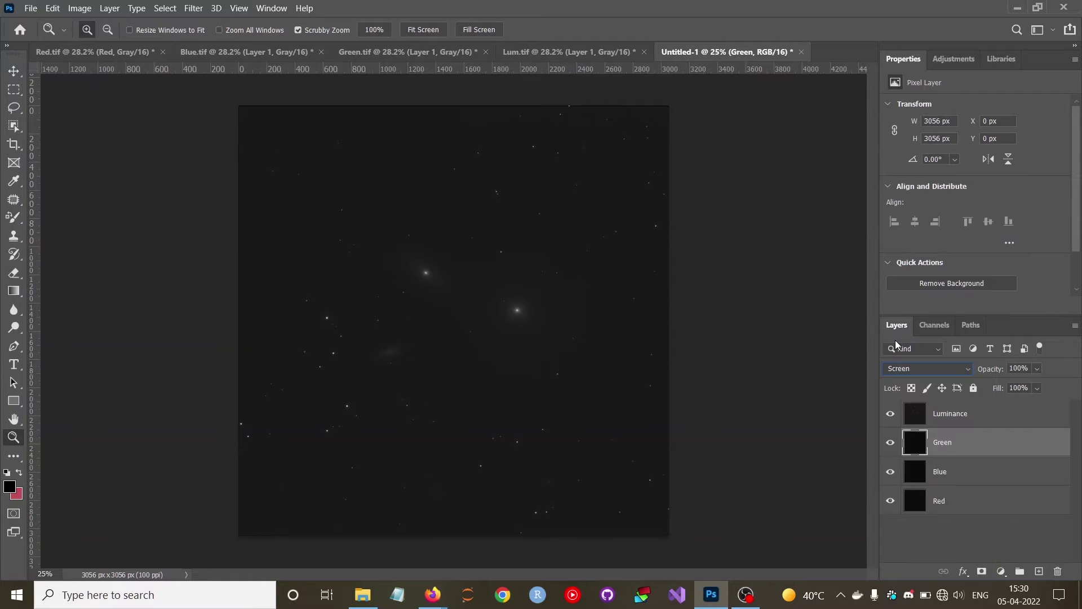
pyautogui.click(913, 420)
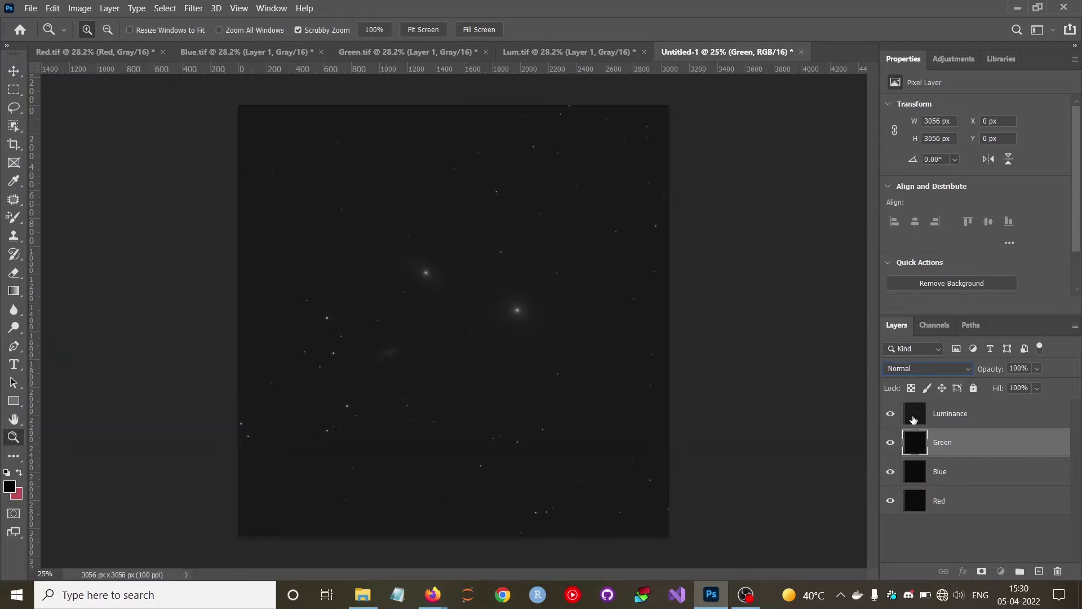
pyautogui.click(928, 369)
pyautogui.click(890, 343)
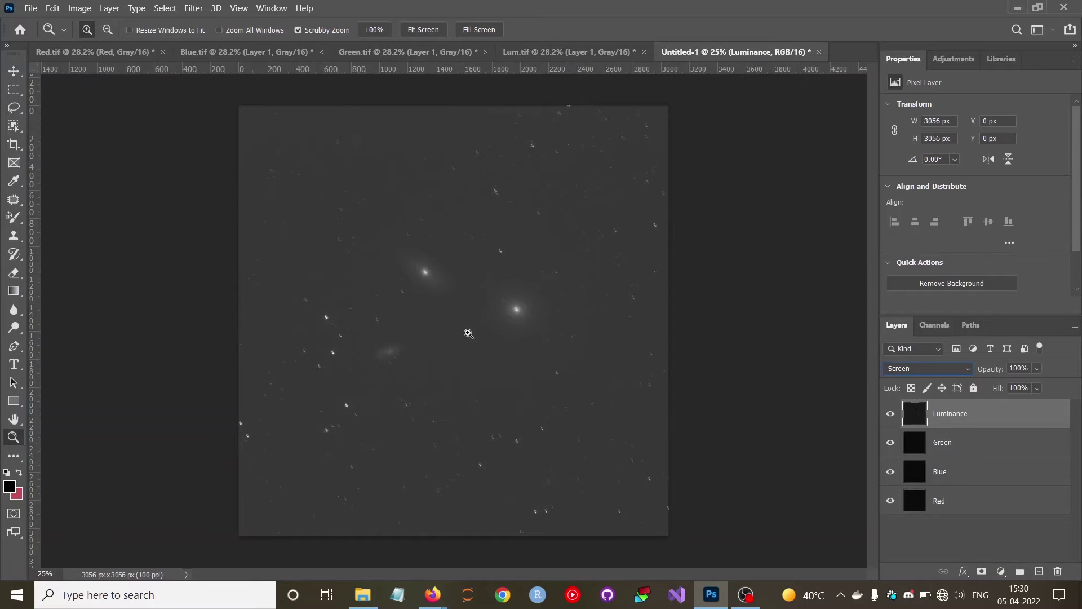
# Zoom in to individual star pixels and add a Levels adjustment to the Red layer
pyautogui.moveTo(469, 334); pyautogui.dragTo(584, 364)
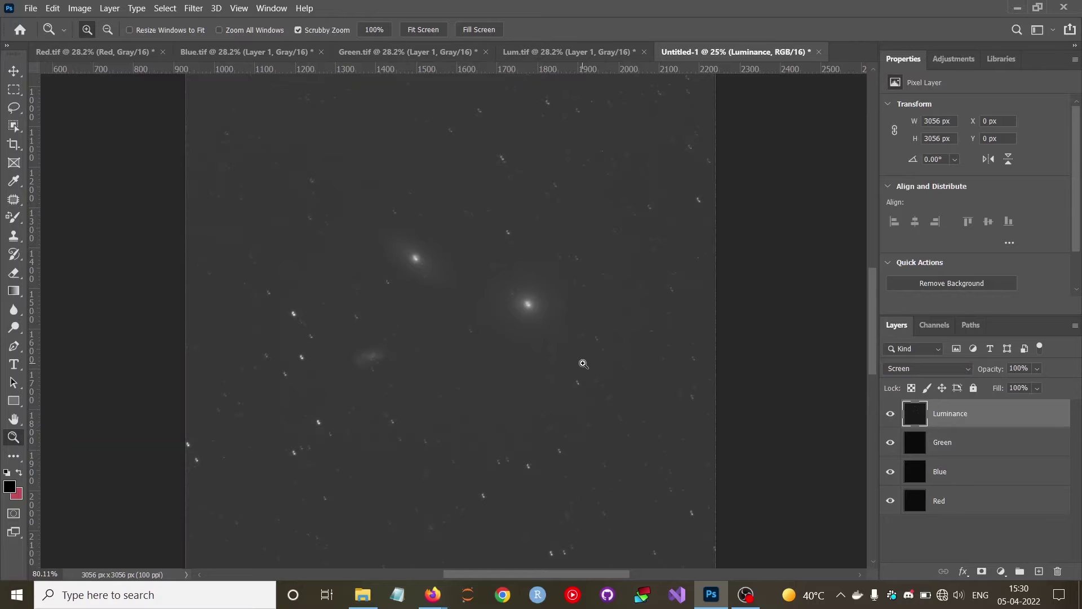
pyautogui.moveTo(476, 324); pyautogui.dragTo(545, 332)
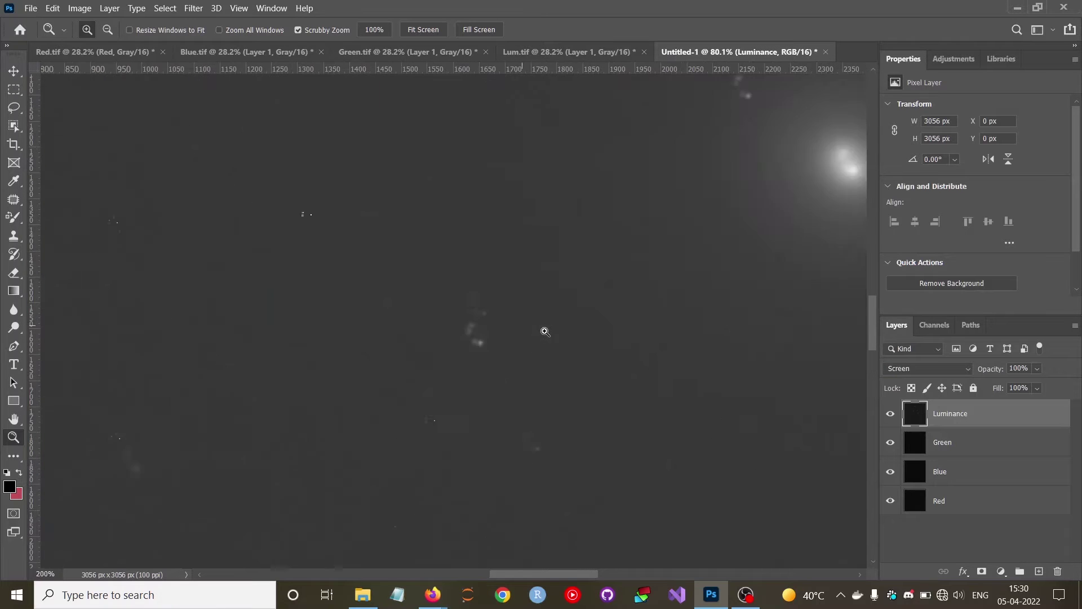
pyautogui.moveTo(476, 355)
pyautogui.mouseDown()
pyautogui.moveTo(563, 355)
pyautogui.moveTo(532, 355)
pyautogui.moveTo(496, 323)
pyautogui.mouseUp()
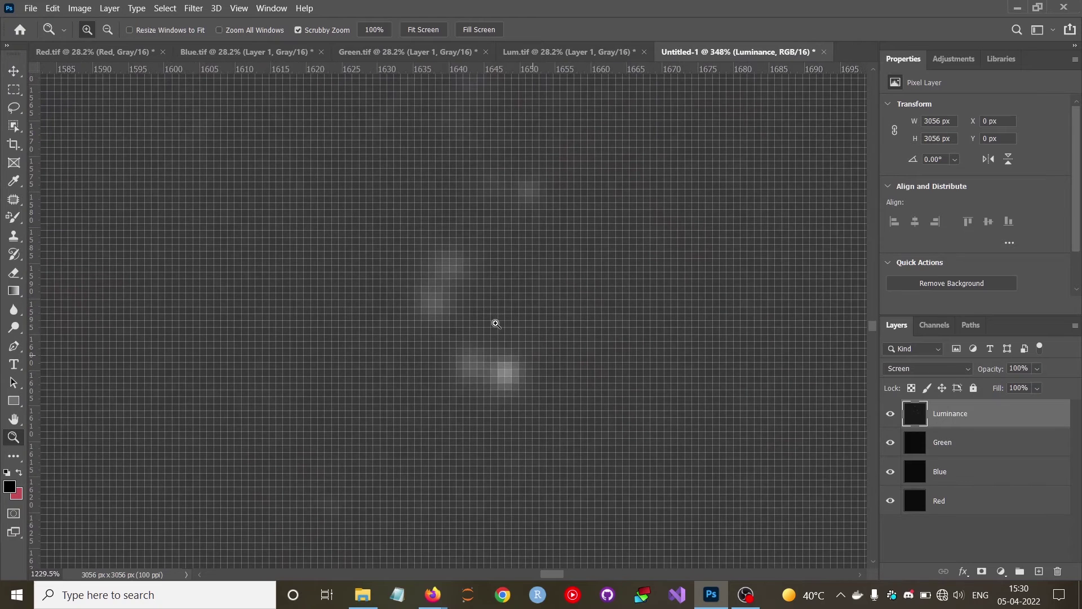
pyautogui.click(496, 324)
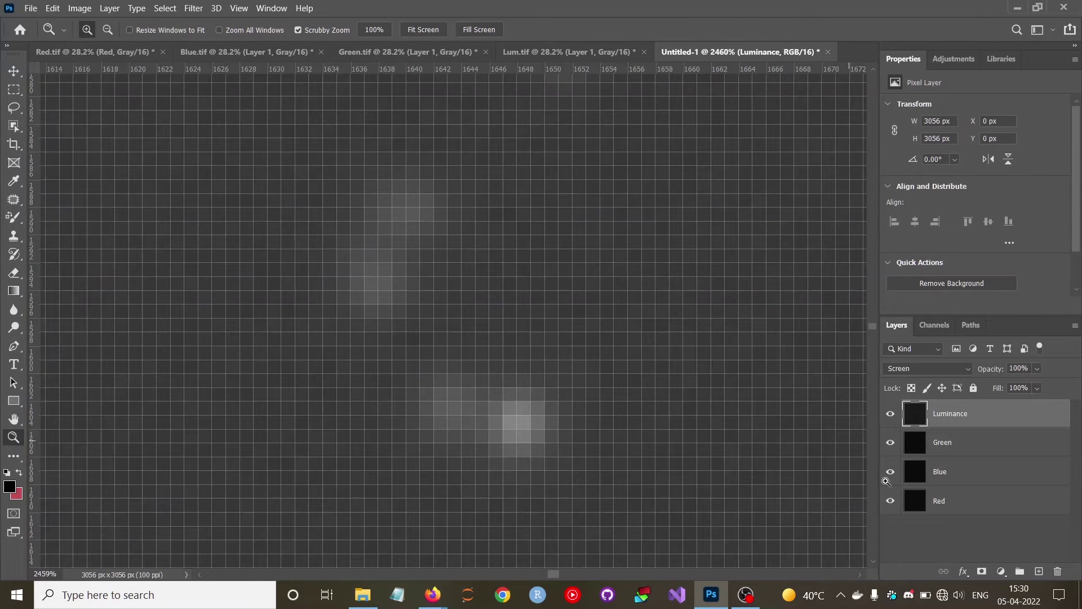
pyautogui.click(912, 506)
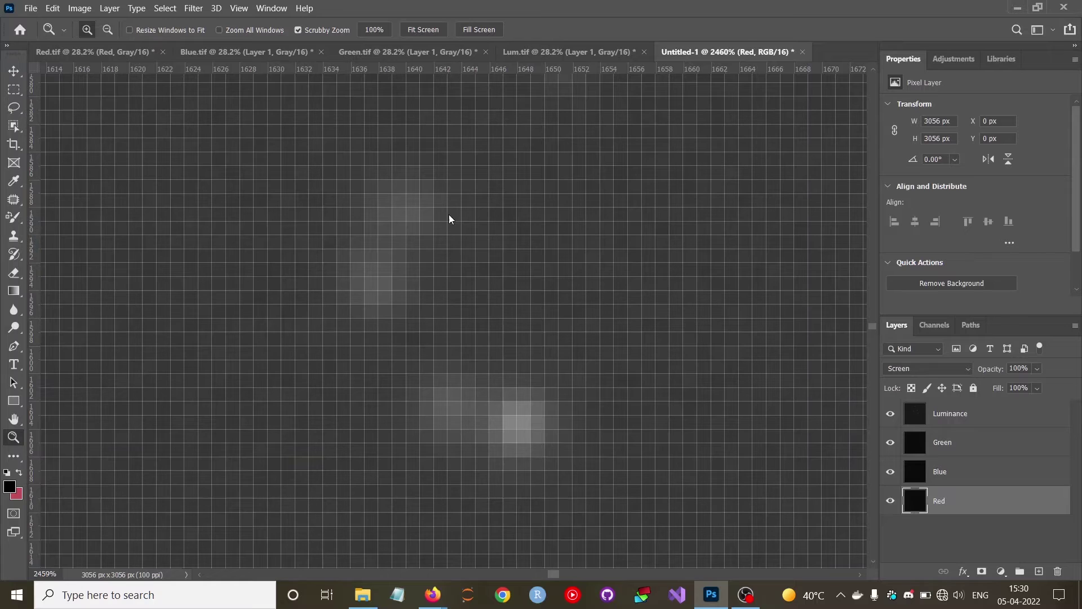
pyautogui.click(102, 10)
pyautogui.moveTo(151, 184)
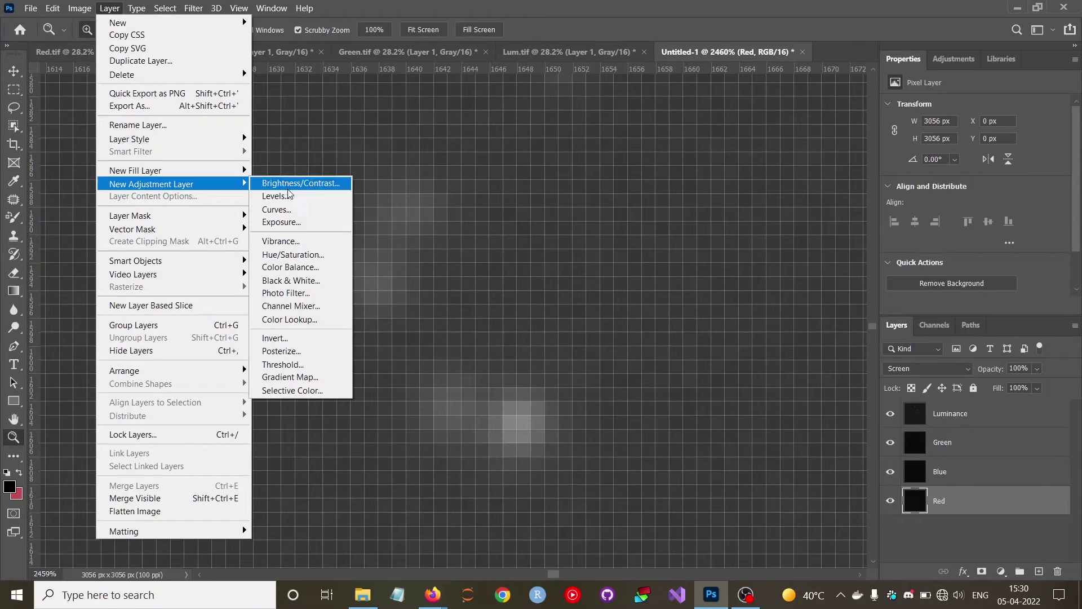
pyautogui.click(285, 198)
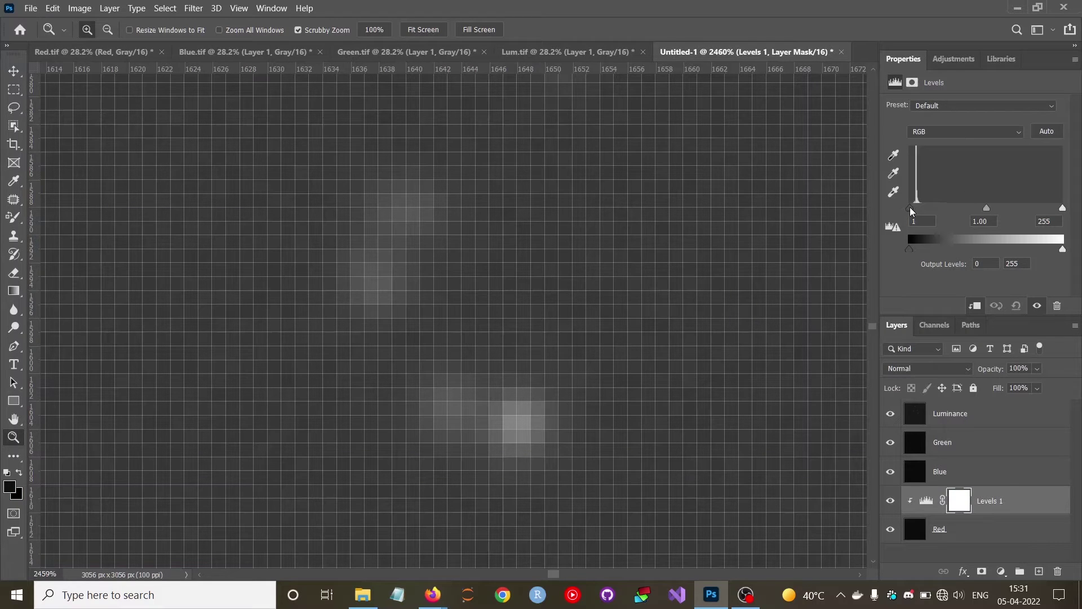
# Set the Red layer's Levels input levels to 41 and 55
pyautogui.moveTo(909, 209); pyautogui.dragTo(913, 208)
pyautogui.moveTo(1063, 208); pyautogui.dragTo(952, 209)
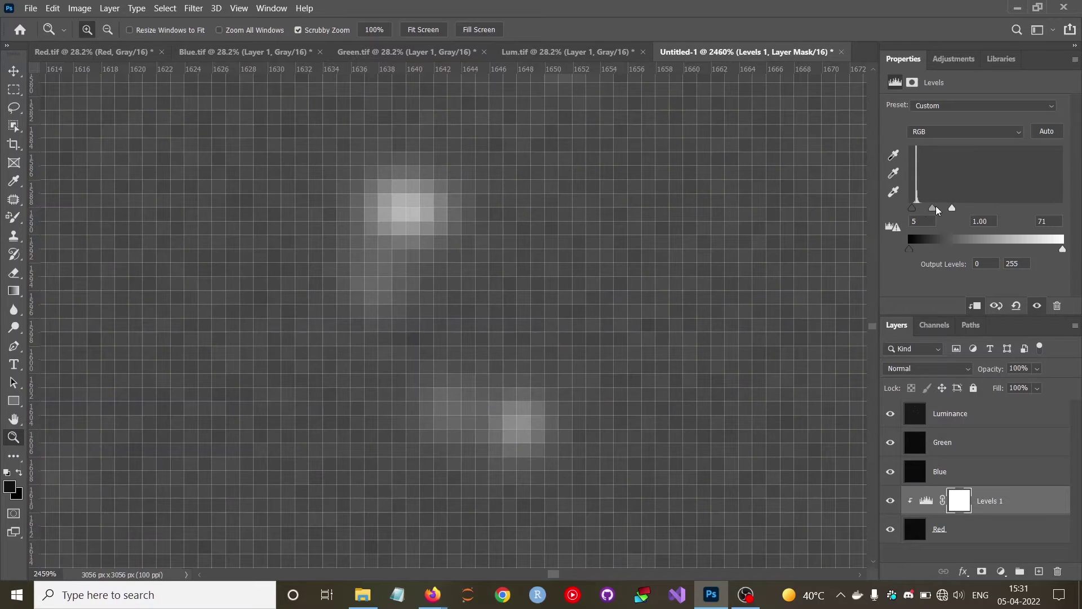
pyautogui.moveTo(913, 208); pyautogui.dragTo(929, 212)
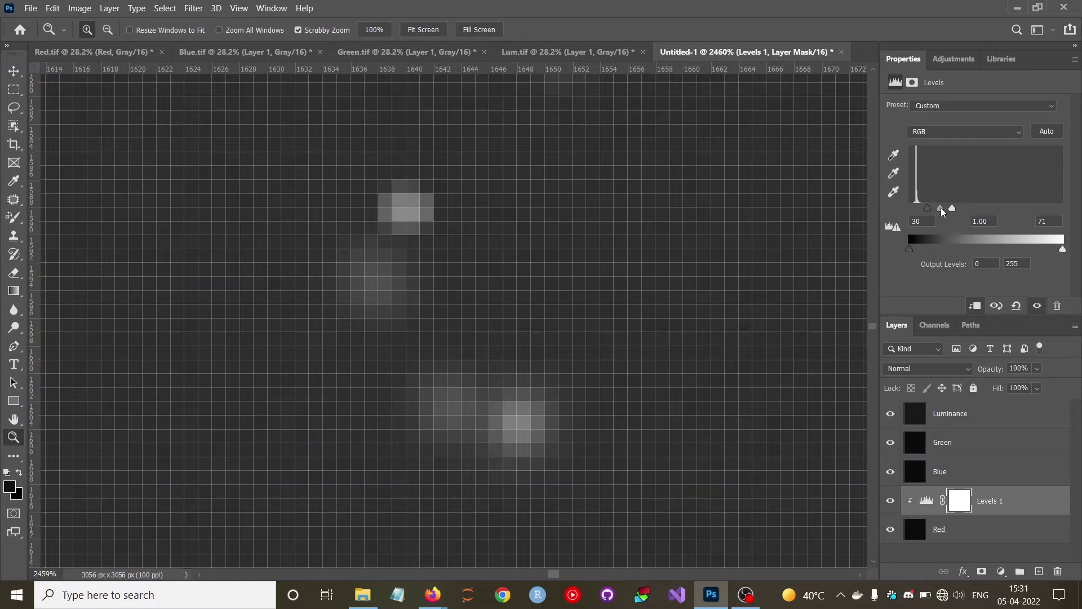
pyautogui.moveTo(952, 208); pyautogui.dragTo(944, 212)
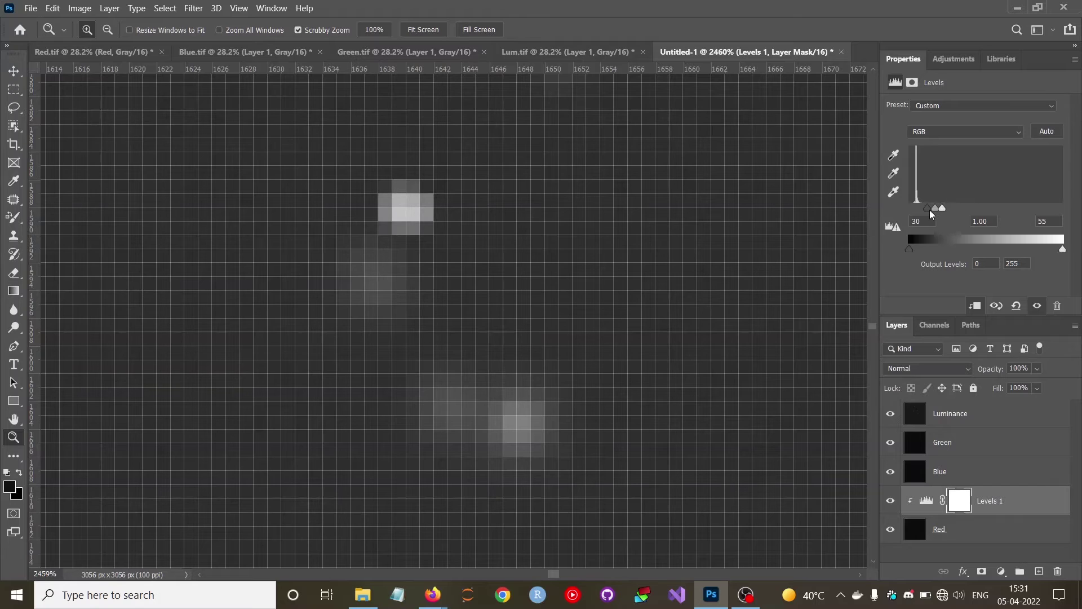
pyautogui.moveTo(928, 211); pyautogui.dragTo(936, 210)
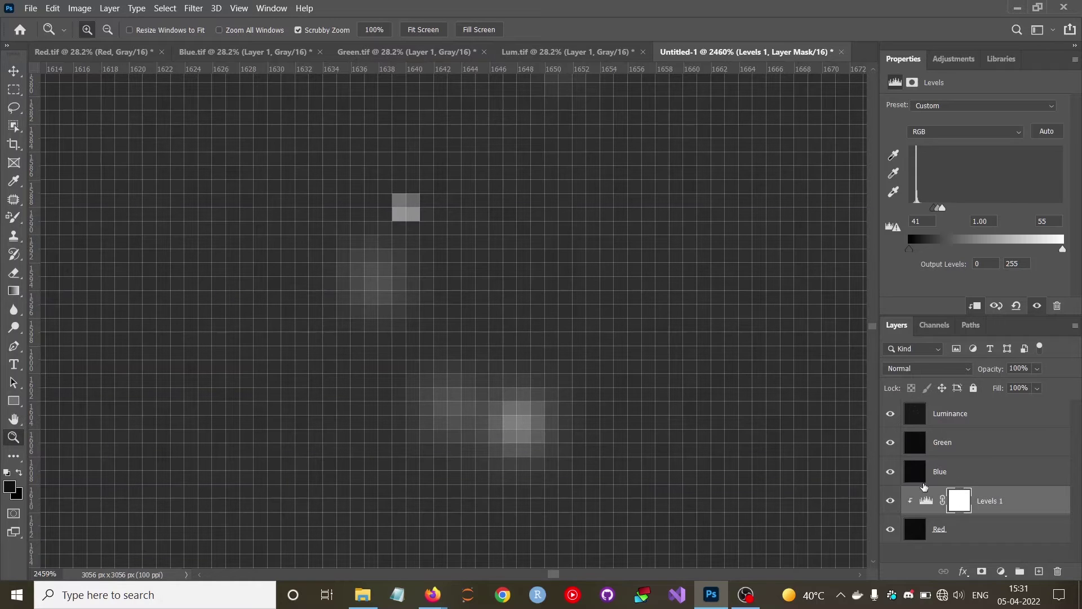
pyautogui.click(915, 481)
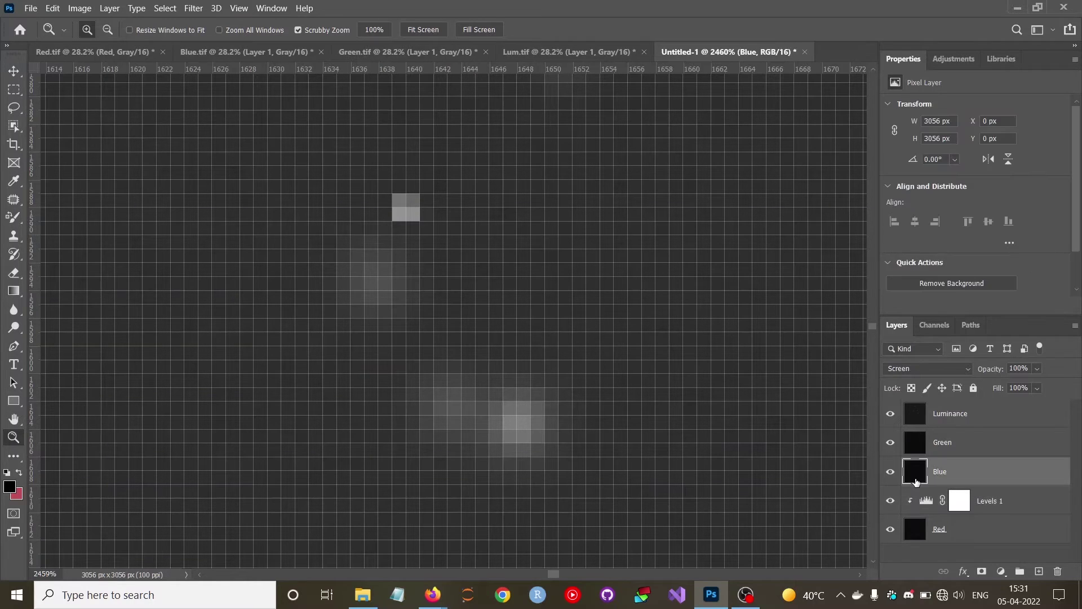
# Add a Levels 2 adjustment clipped to Blue with black input 33 and white input 75
pyautogui.click(108, 9)
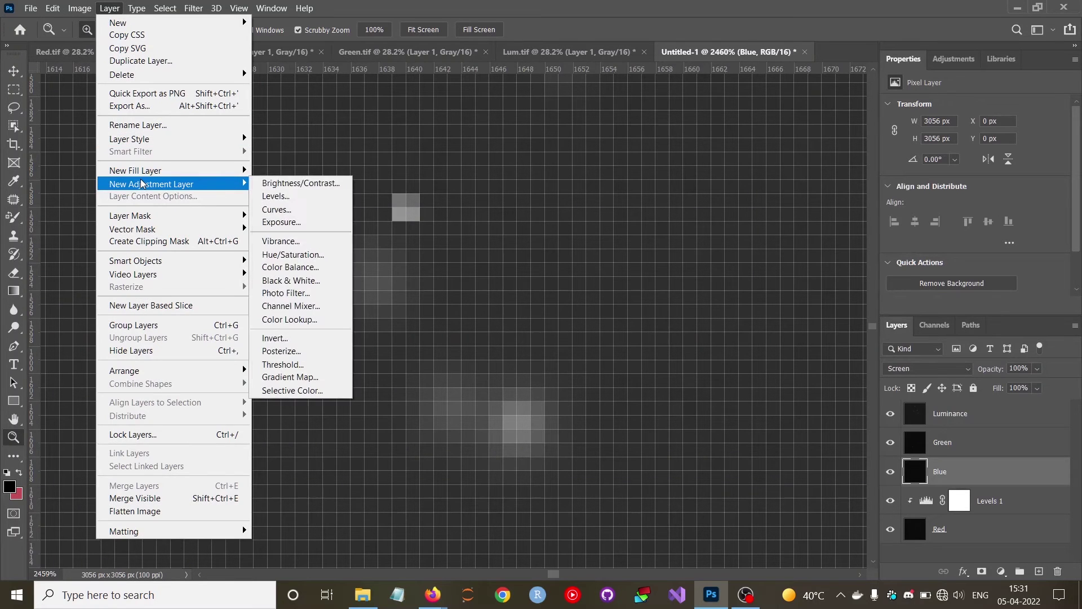
pyautogui.click(282, 200)
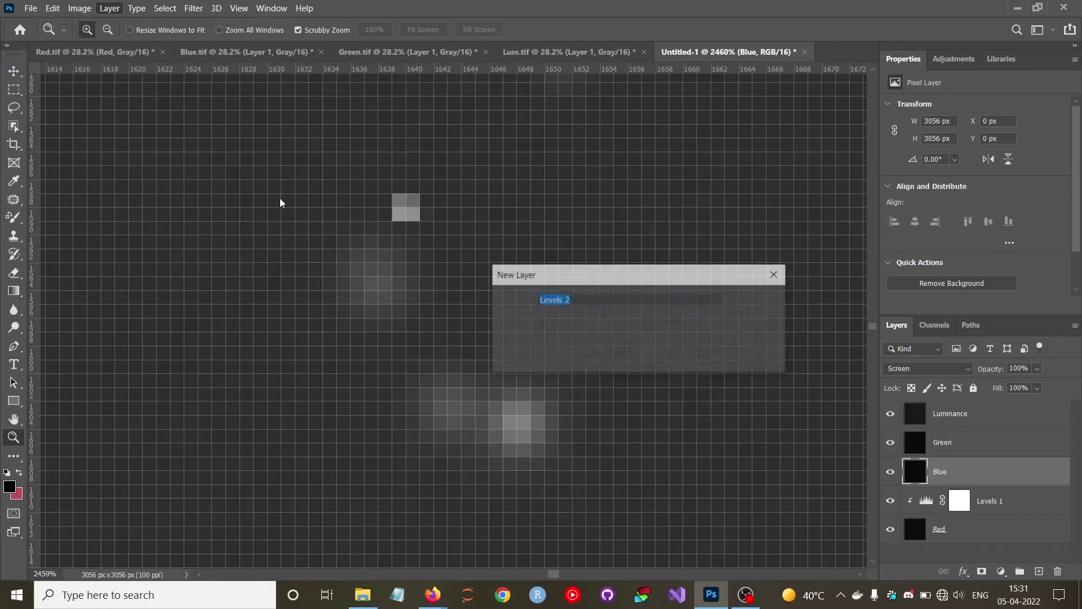
pyautogui.click(579, 325)
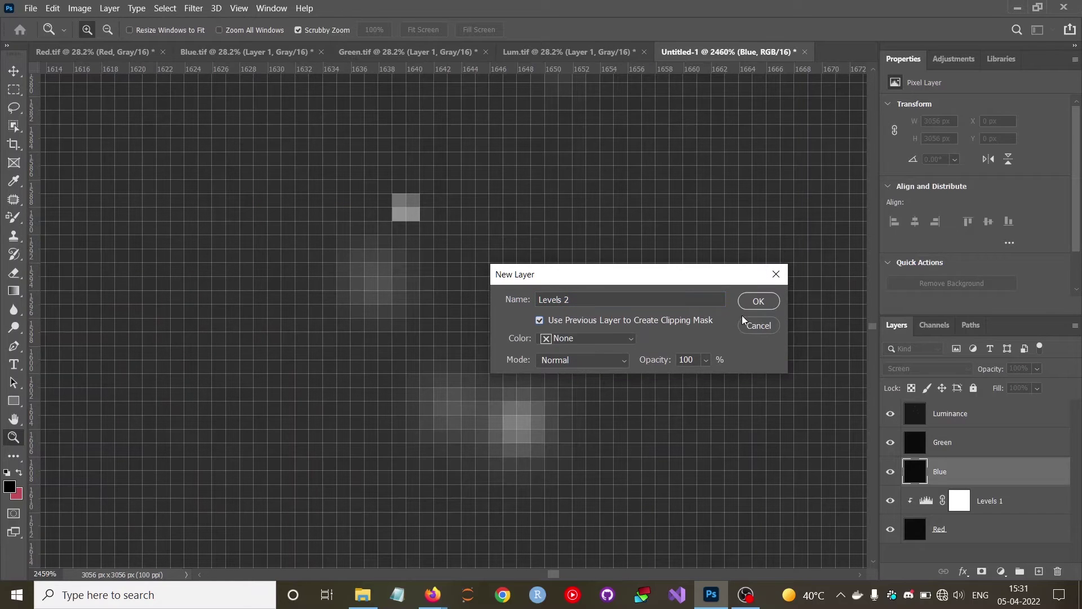
pyautogui.click(758, 302)
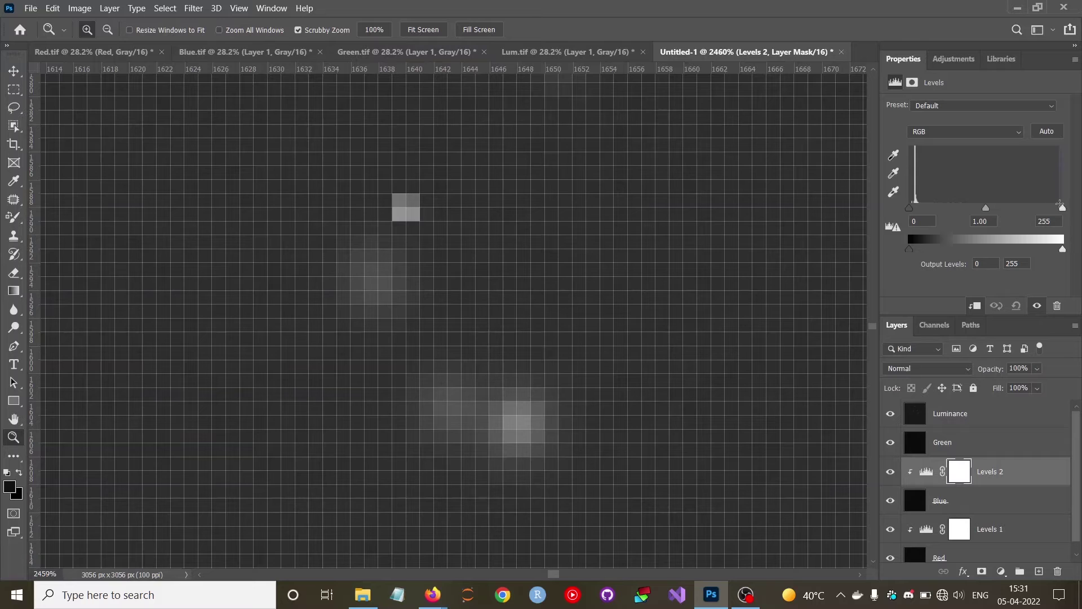
pyautogui.moveTo(1061, 206); pyautogui.dragTo(962, 207)
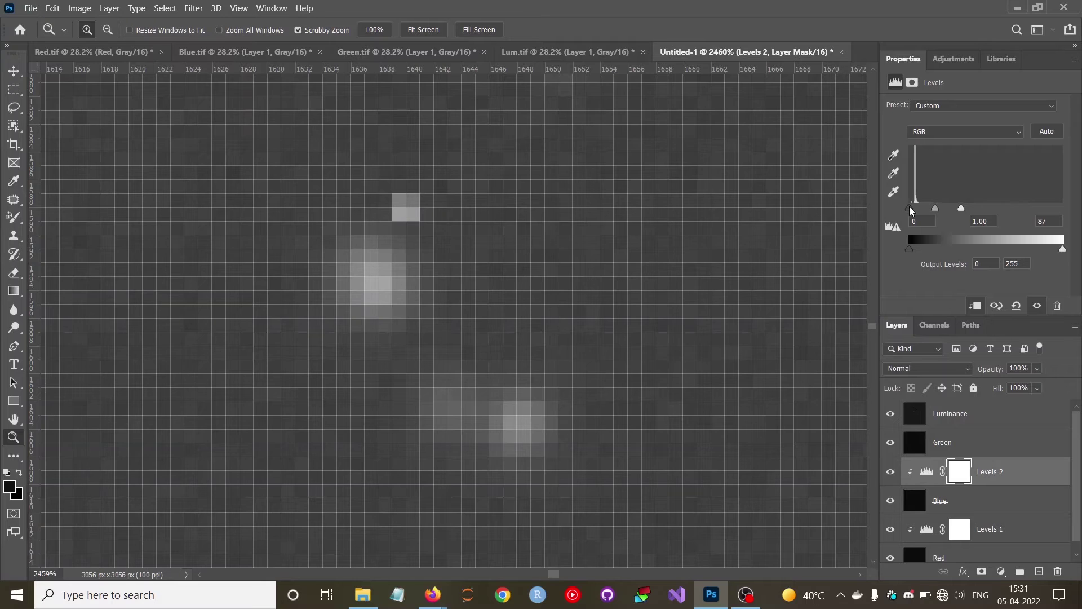
pyautogui.moveTo(912, 209); pyautogui.dragTo(931, 209)
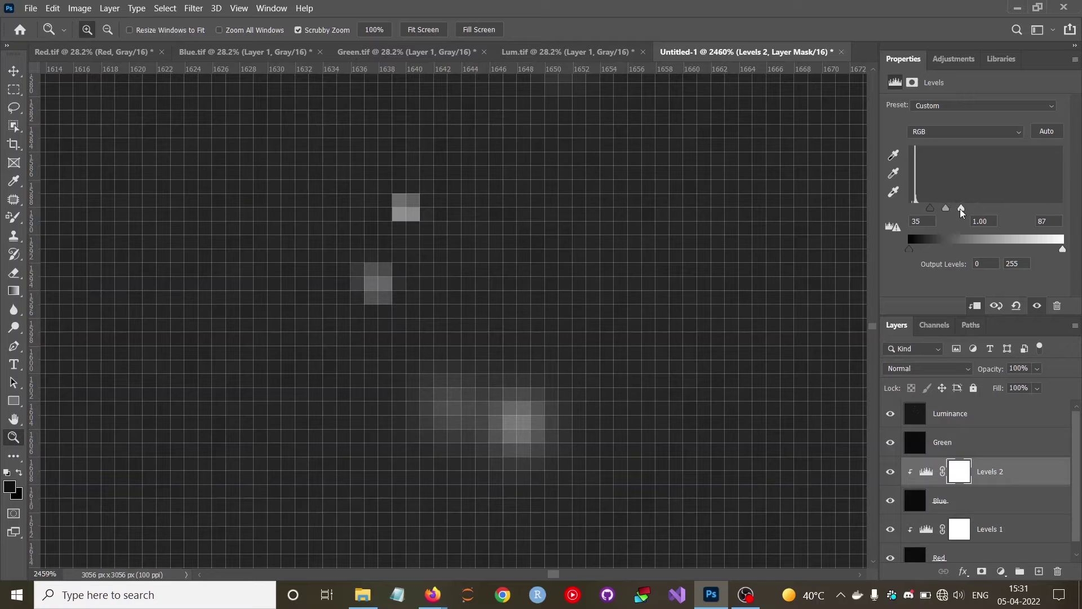
pyautogui.moveTo(961, 209); pyautogui.dragTo(954, 208)
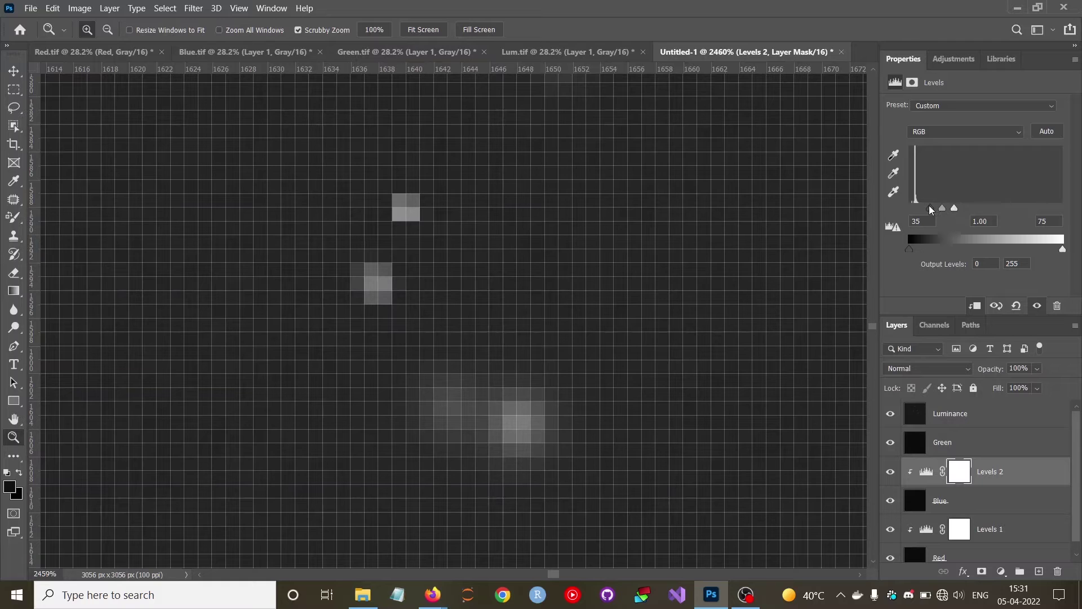
pyautogui.moveTo(933, 209); pyautogui.dragTo(932, 209)
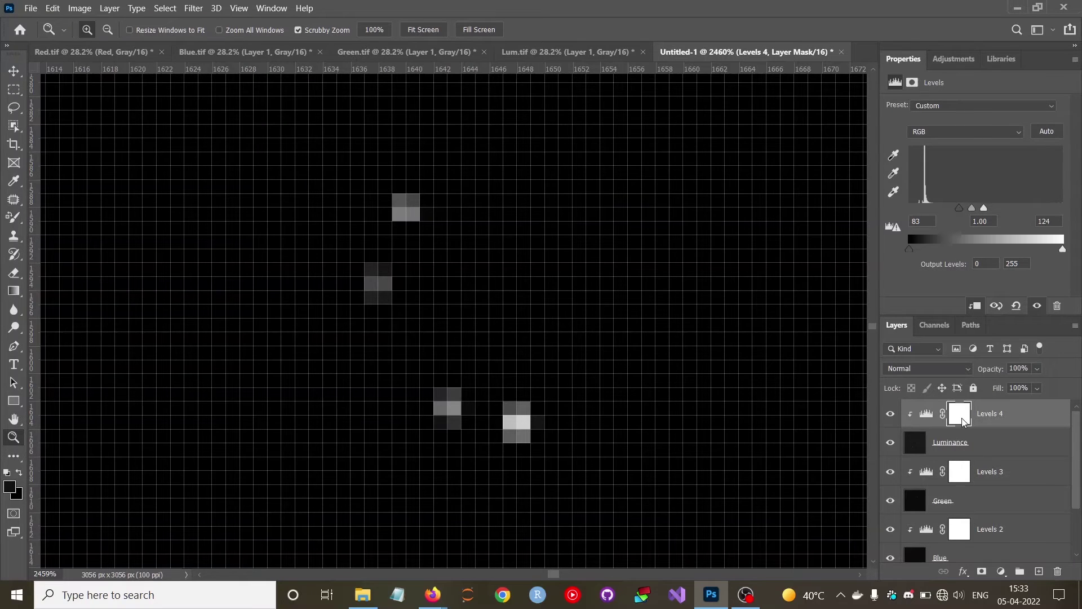
# With the Move tool, nudge the Red layer to X 4 px, Y 7 px
pyautogui.scroll(-2, 956, 472)
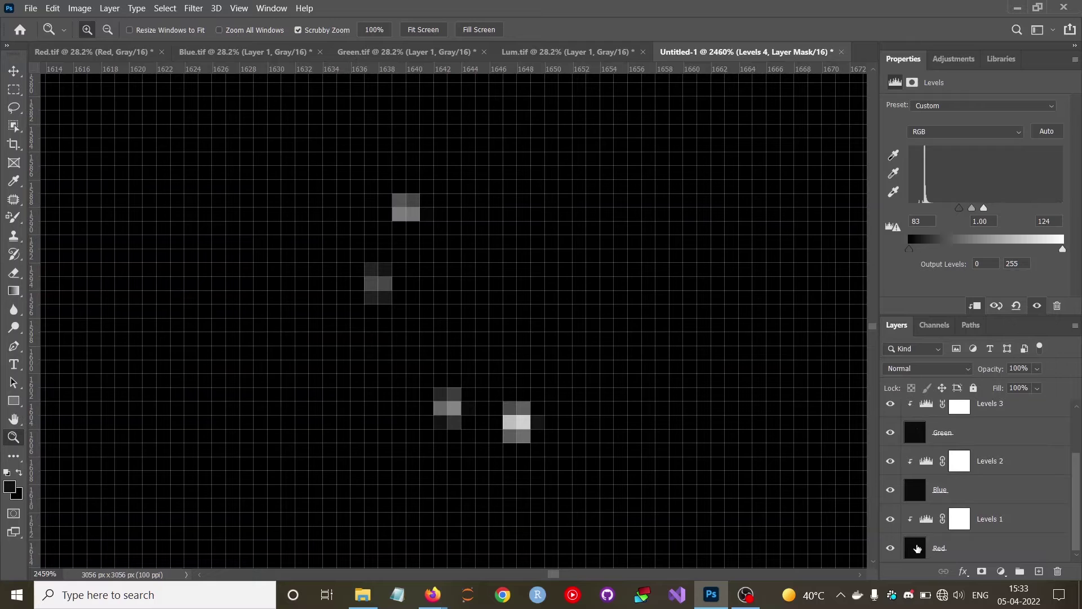
pyautogui.click(917, 549)
pyautogui.click(917, 549)
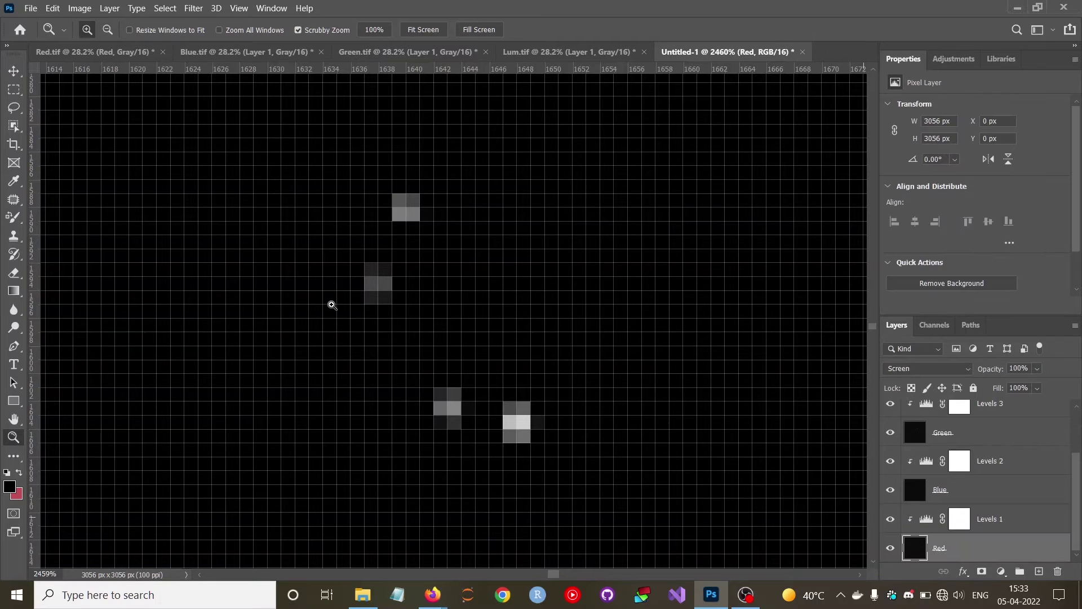
pyautogui.click(13, 72)
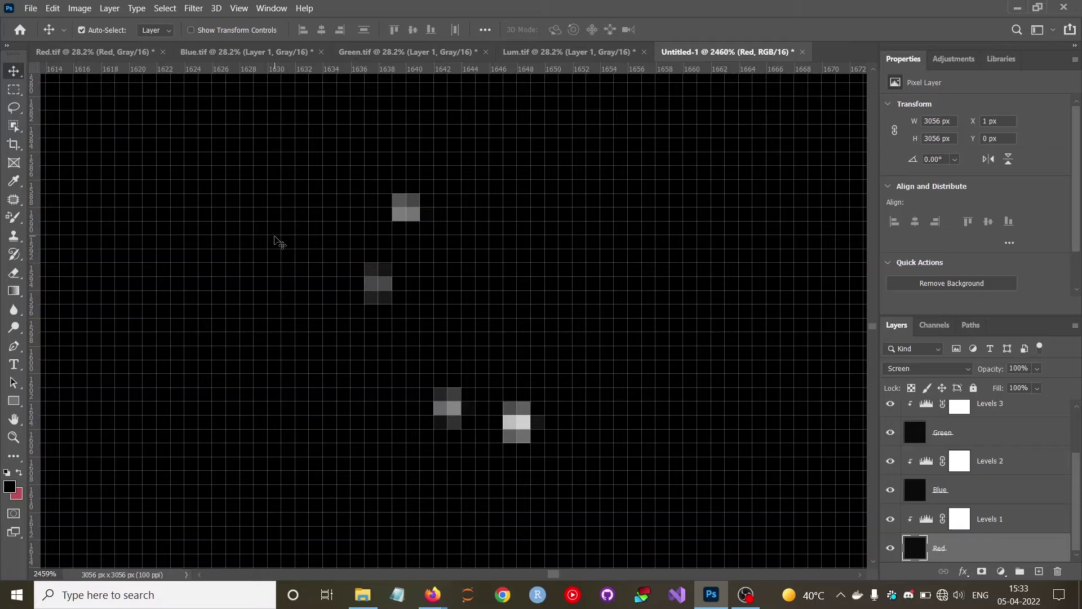
pyautogui.press('Right')
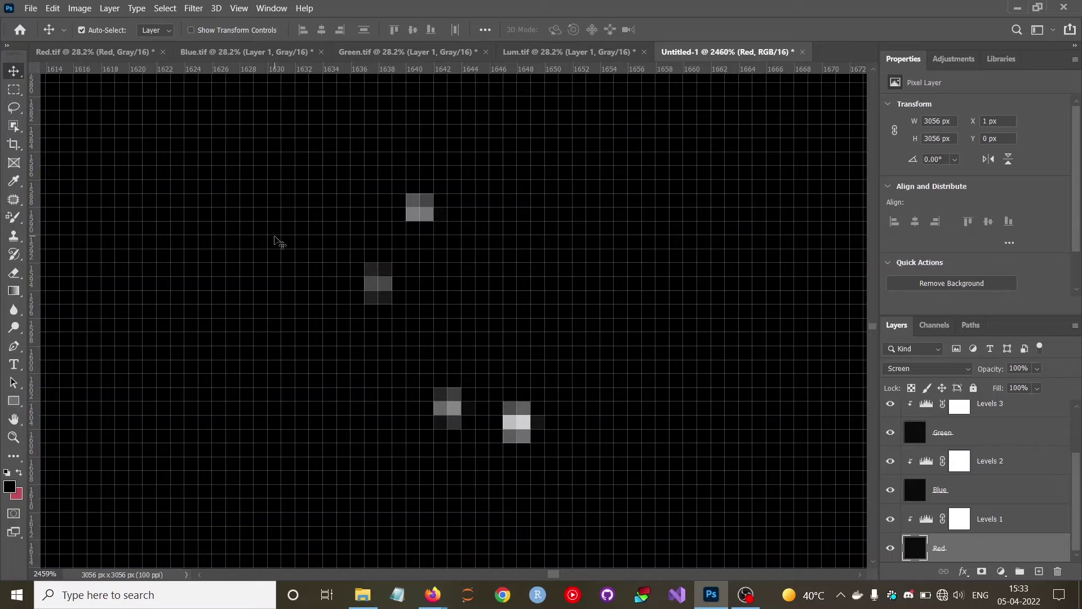
pyautogui.press('Right')
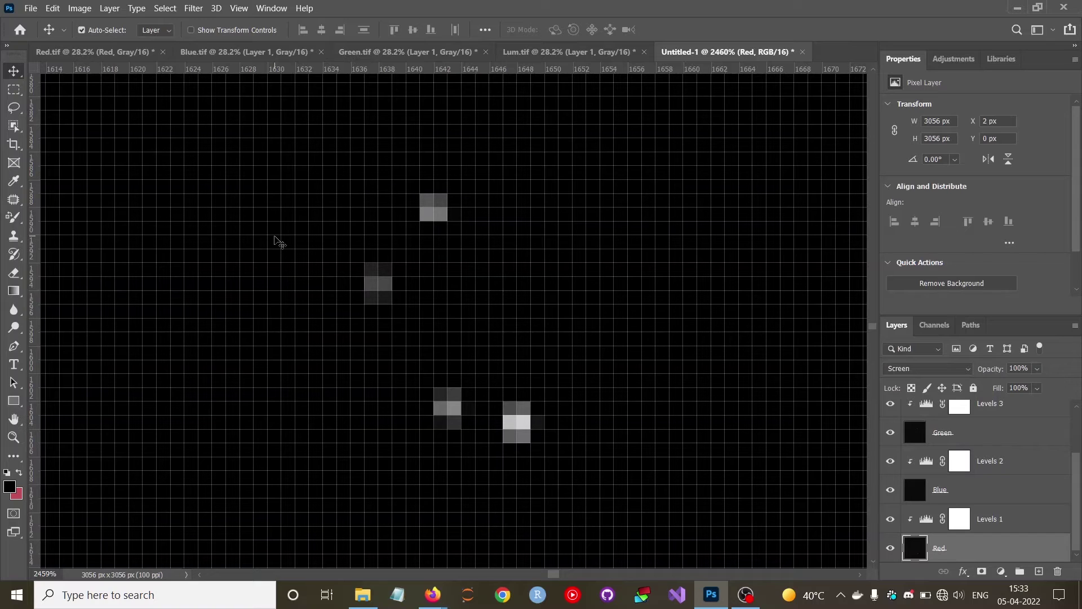
pyautogui.press('Right')
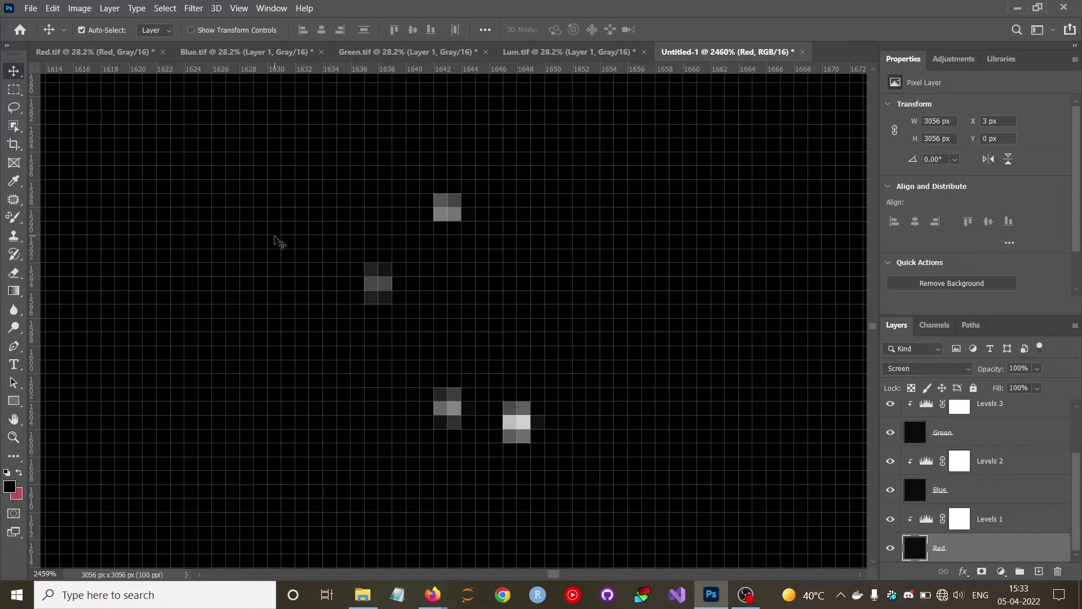
pyautogui.press('Right')
pyautogui.press('Down')
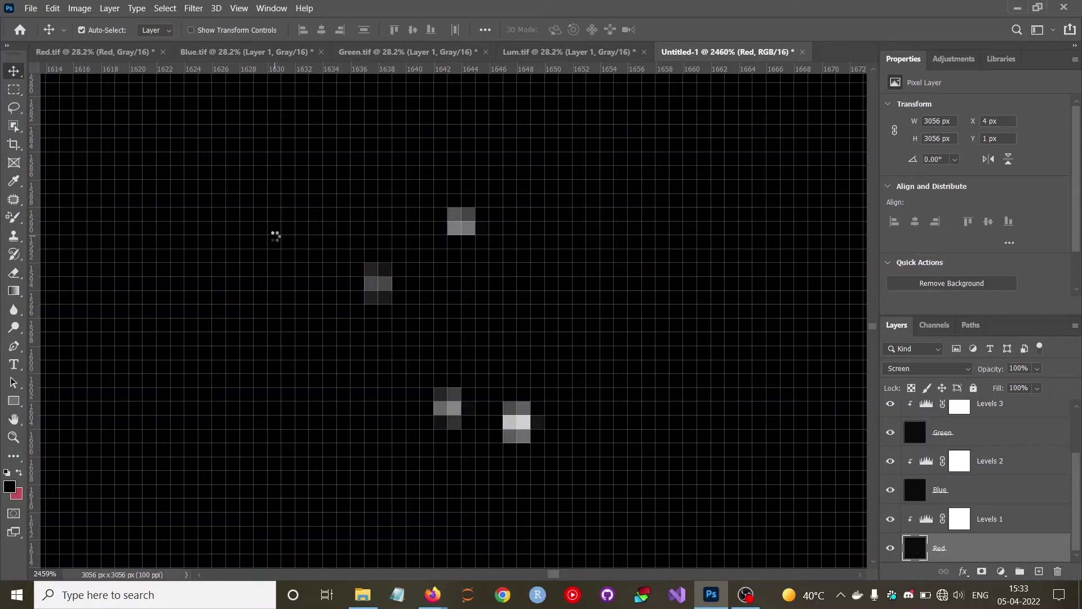
pyautogui.press('Down')
pyautogui.press('Down')
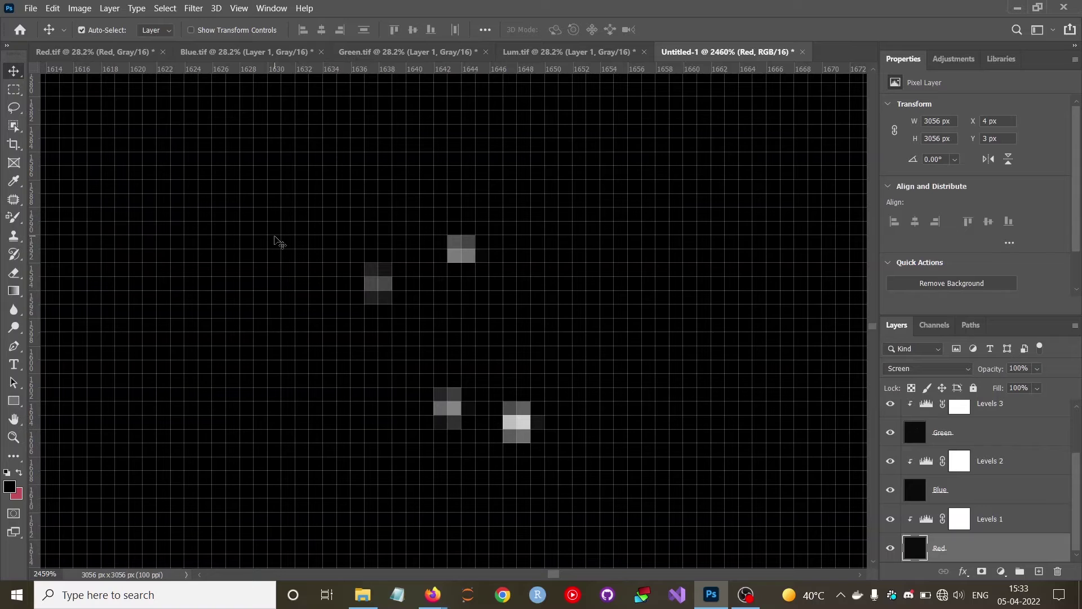
pyautogui.press('Down')
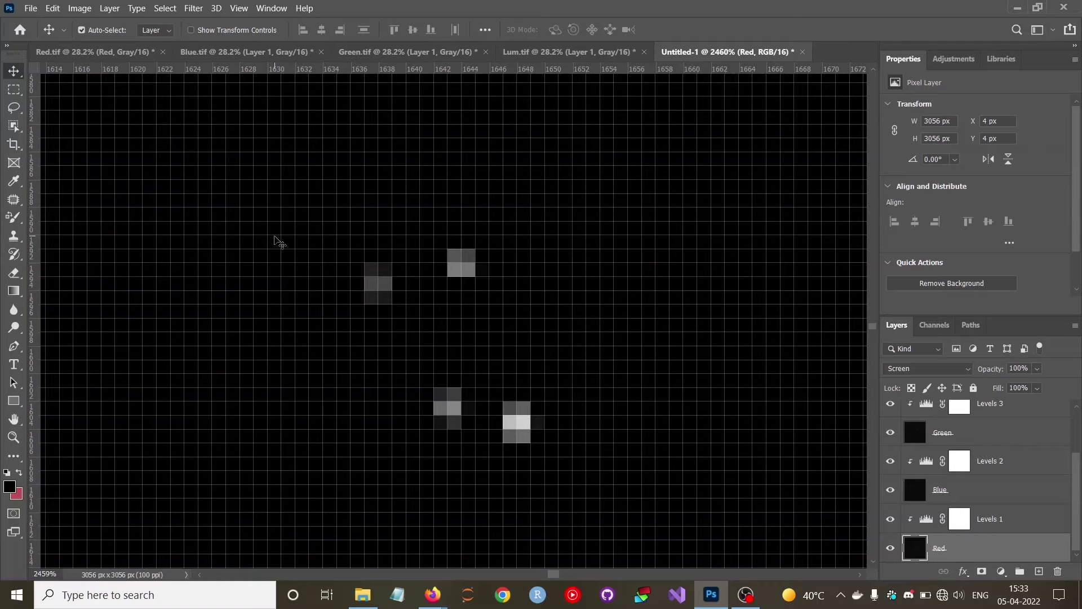
pyautogui.press('Down')
pyautogui.press('Down')
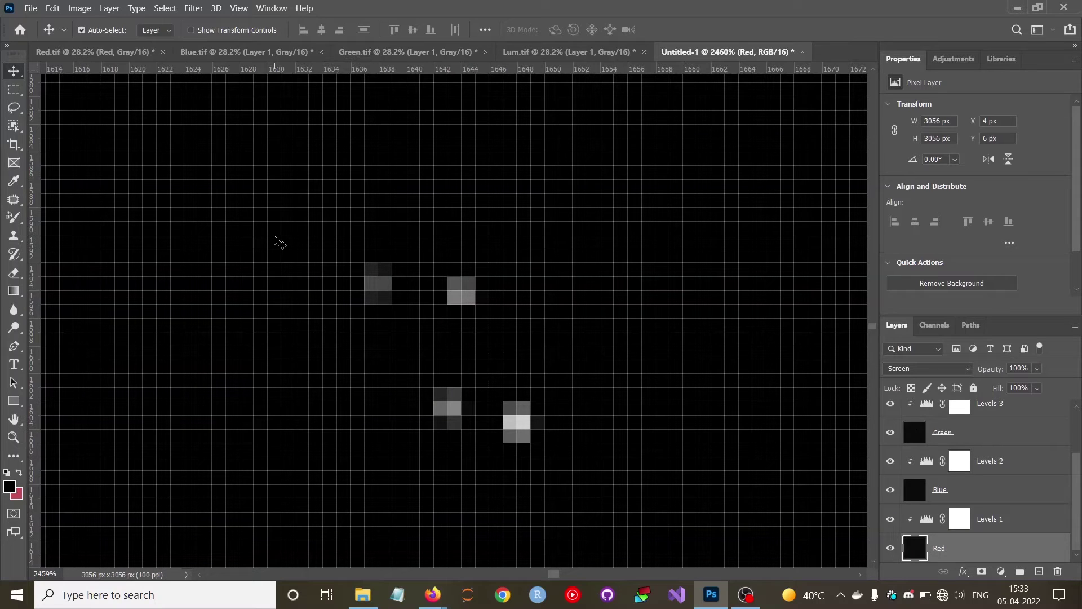
pyautogui.press('Down')
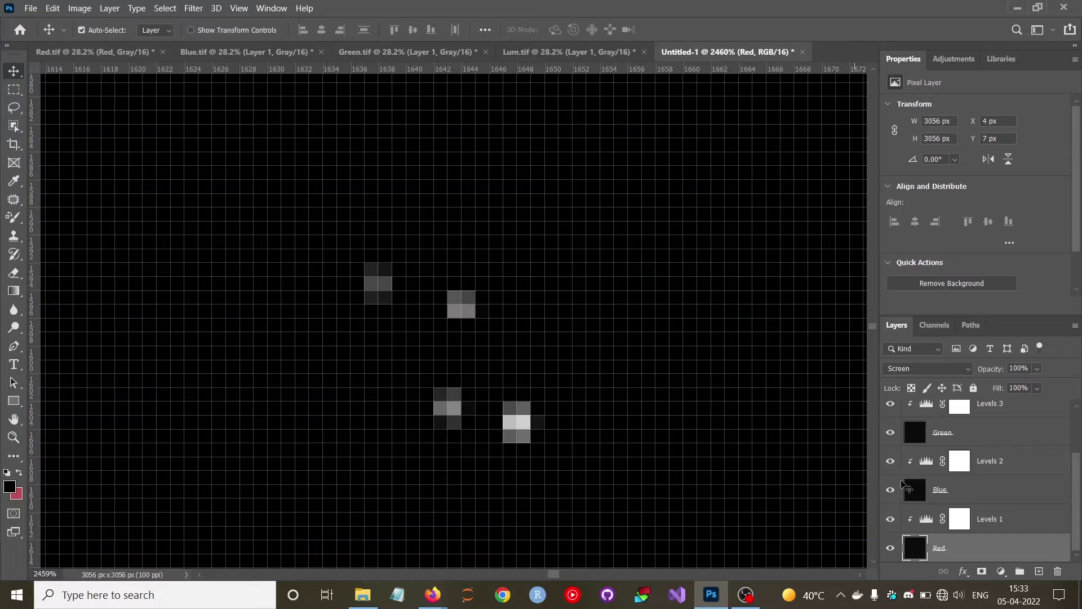
# Nudge the Blue layer to X 6 px, Y 2 px so its star overlaps Red's
pyautogui.click(915, 492)
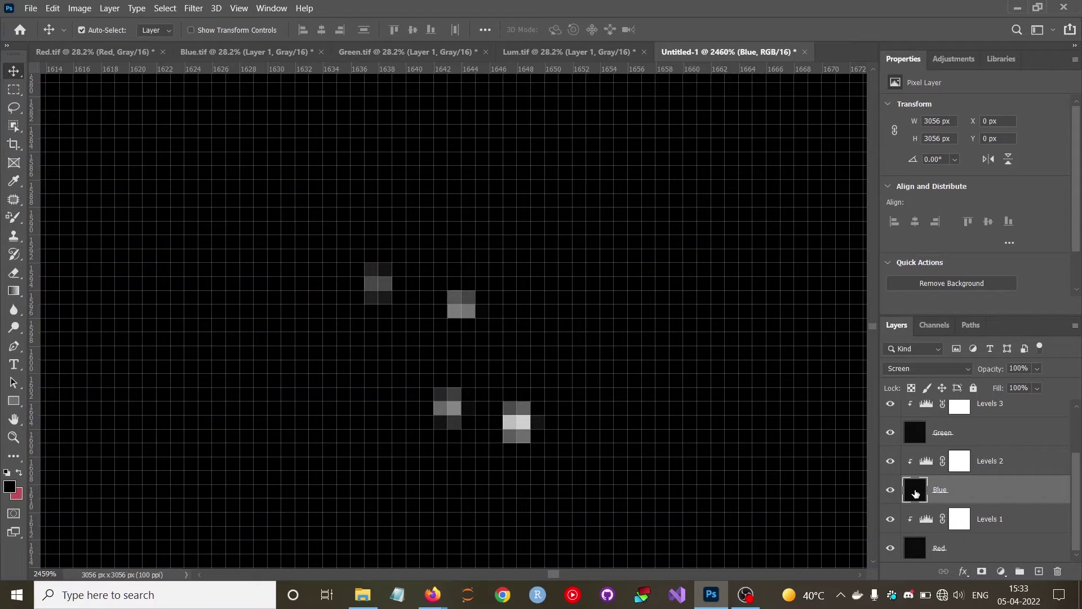
pyautogui.press('Right')
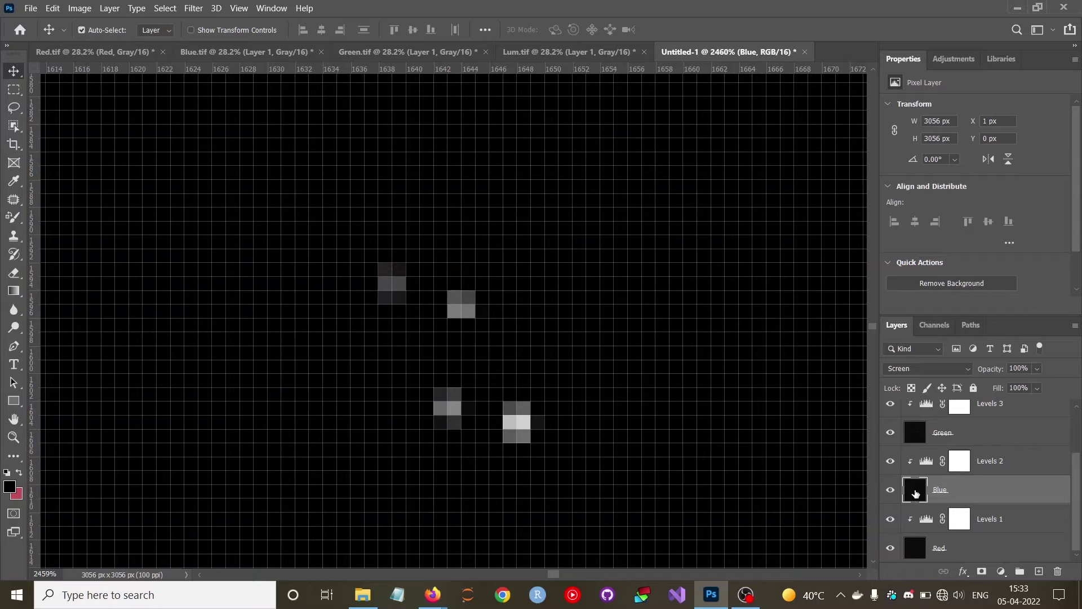
pyautogui.press('Up')
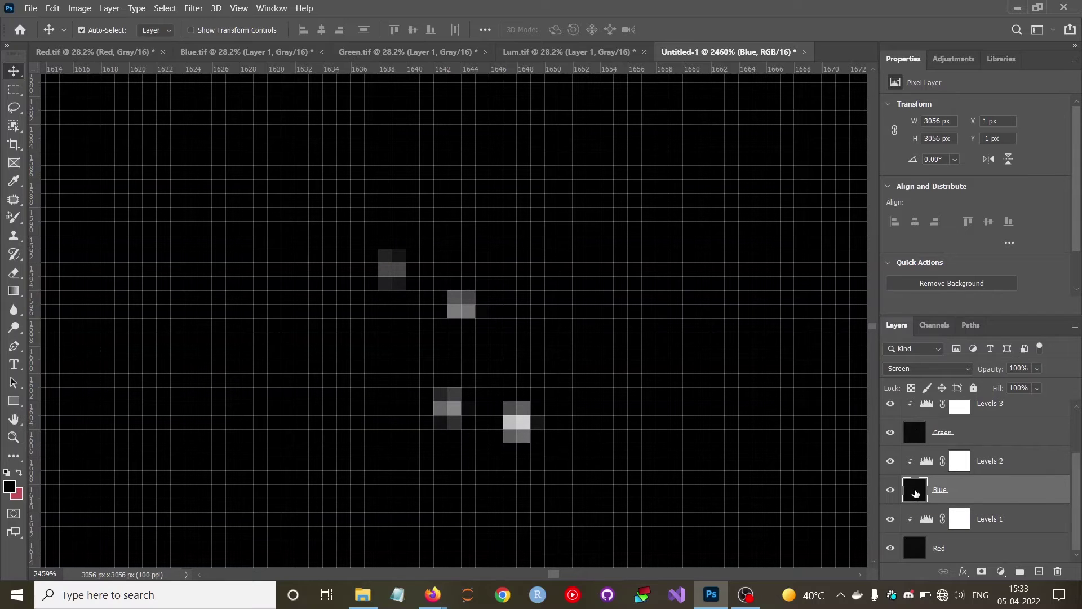
pyautogui.press('Right')
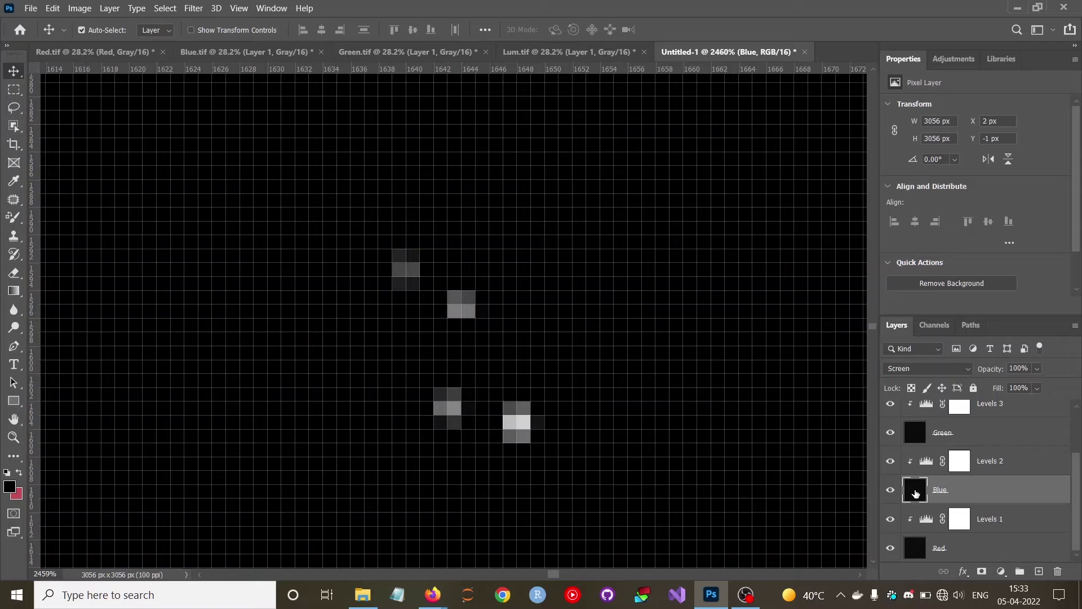
pyautogui.press('Right')
pyautogui.press('Right')
pyautogui.press('Right')
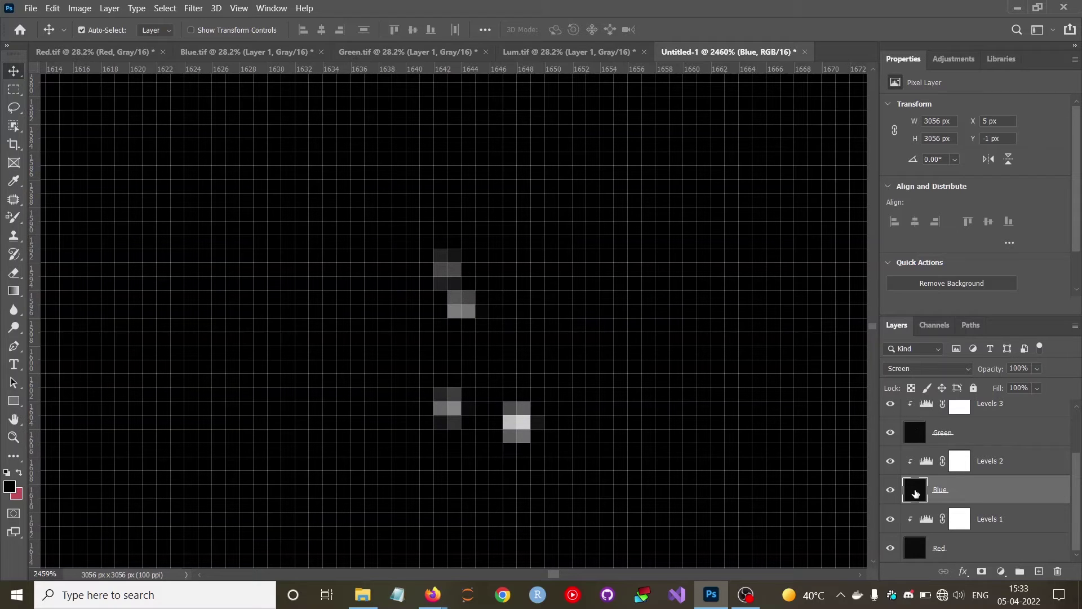
pyautogui.press('Right')
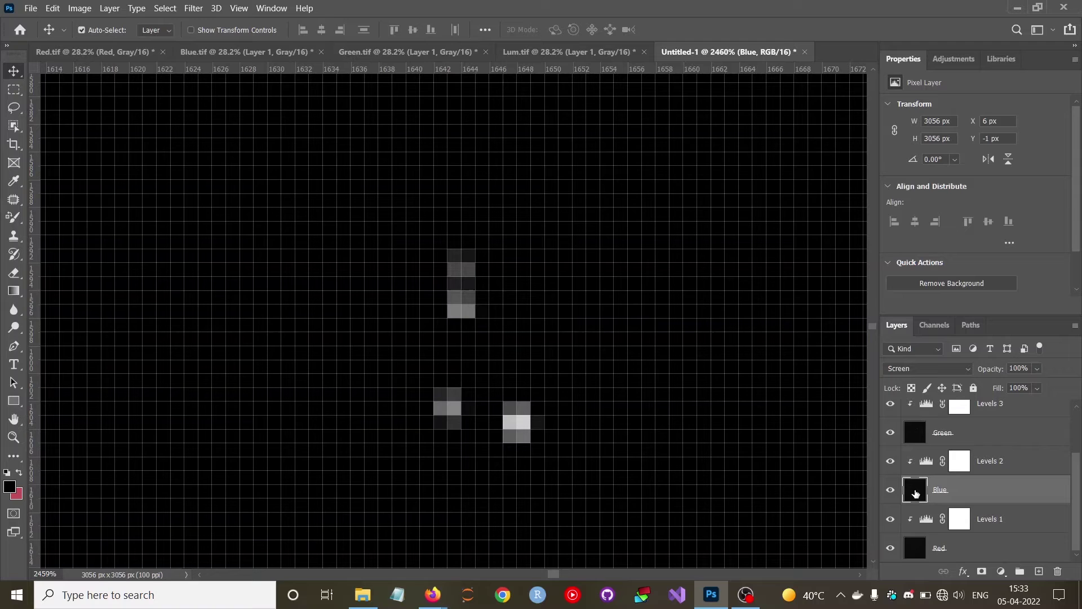
pyautogui.press('Down')
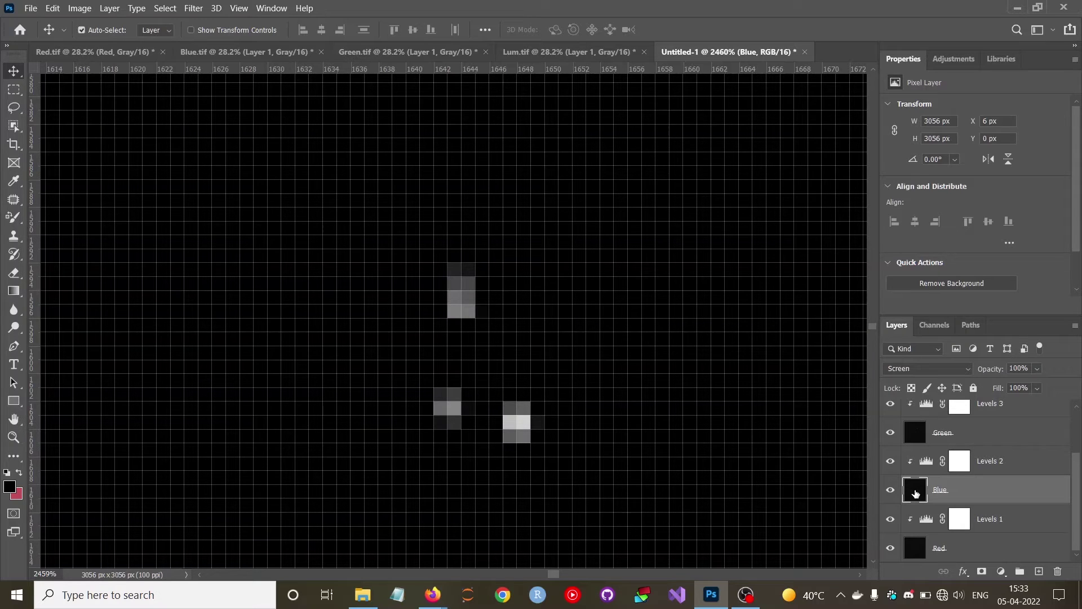
pyautogui.press('Down')
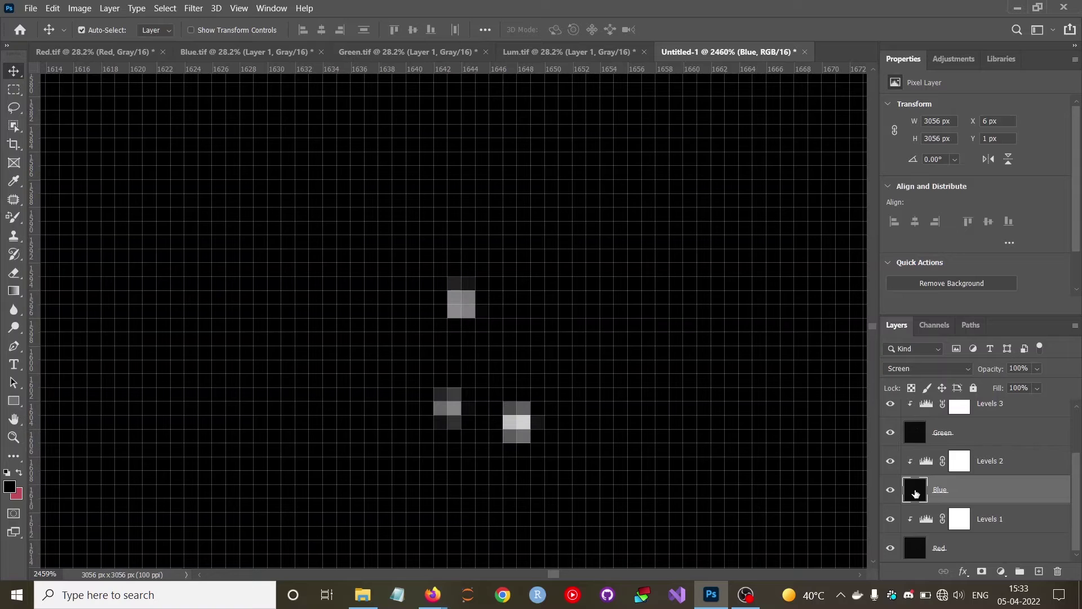
pyautogui.press('Down')
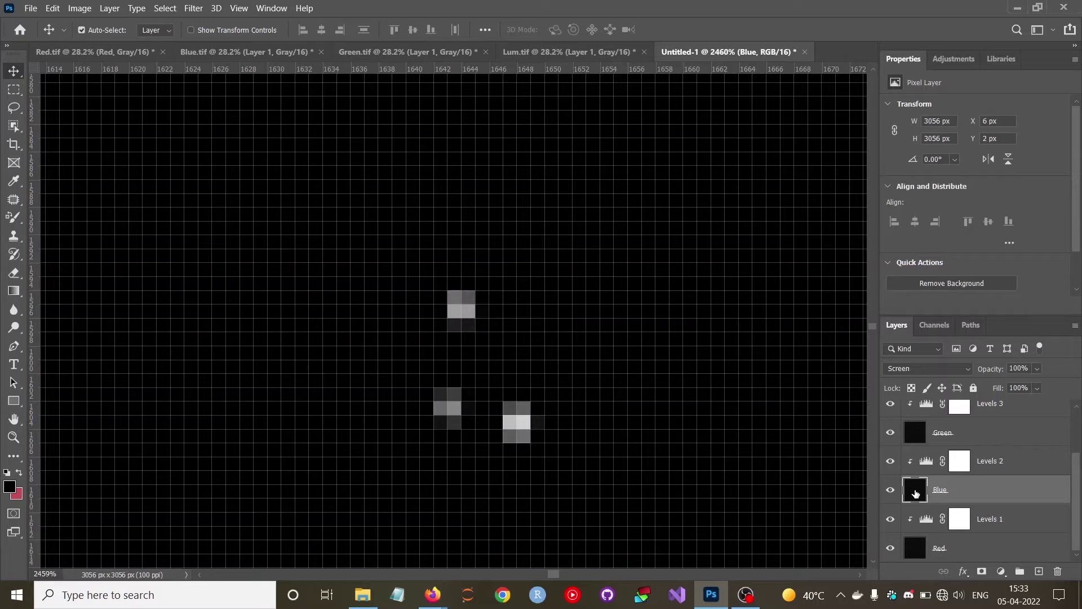
# Select the Green layer and nudge it up six pixels toward the red and blue stars
pyautogui.click(917, 432)
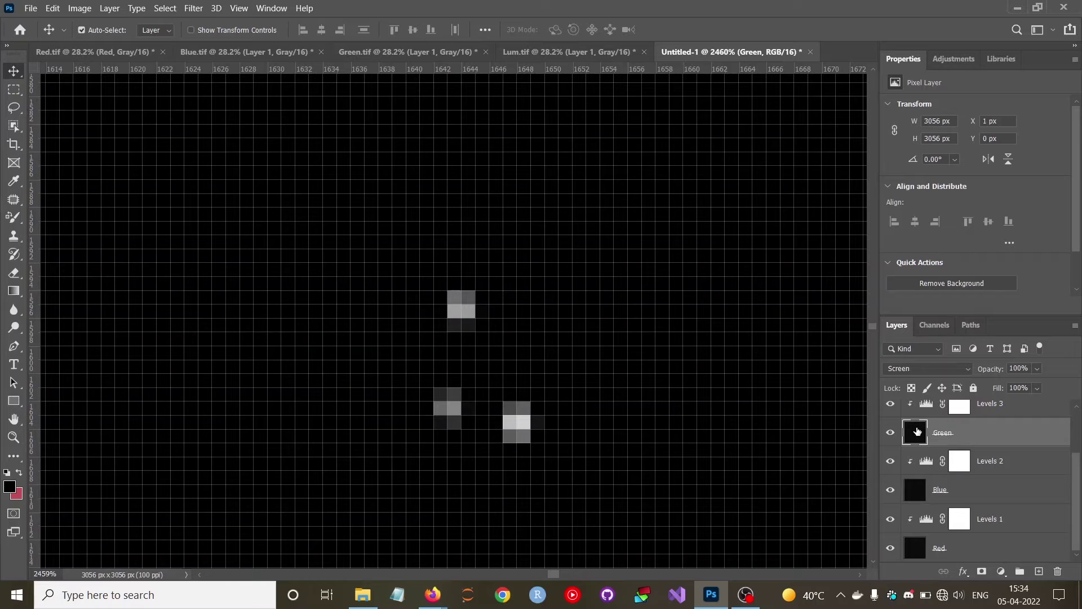
pyautogui.press('Up')
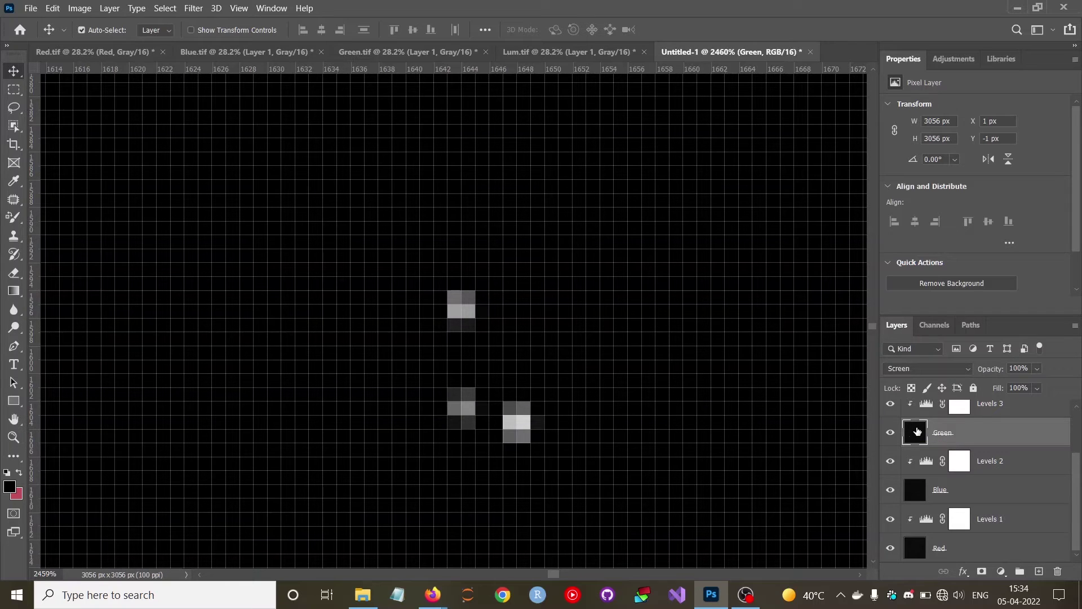
pyautogui.press('Up')
pyautogui.press('Up')
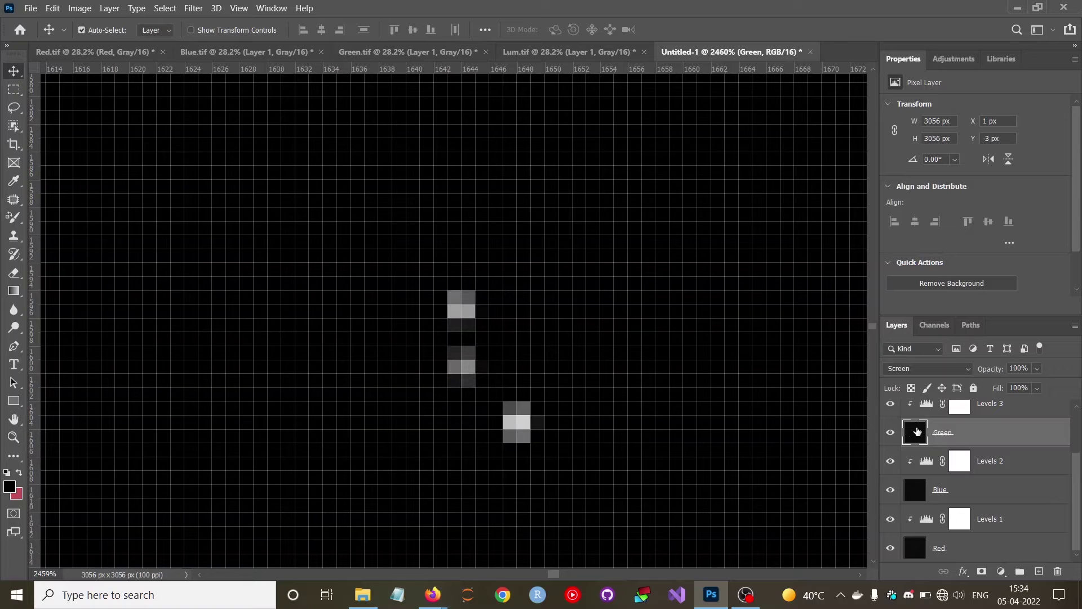
pyautogui.press('Up')
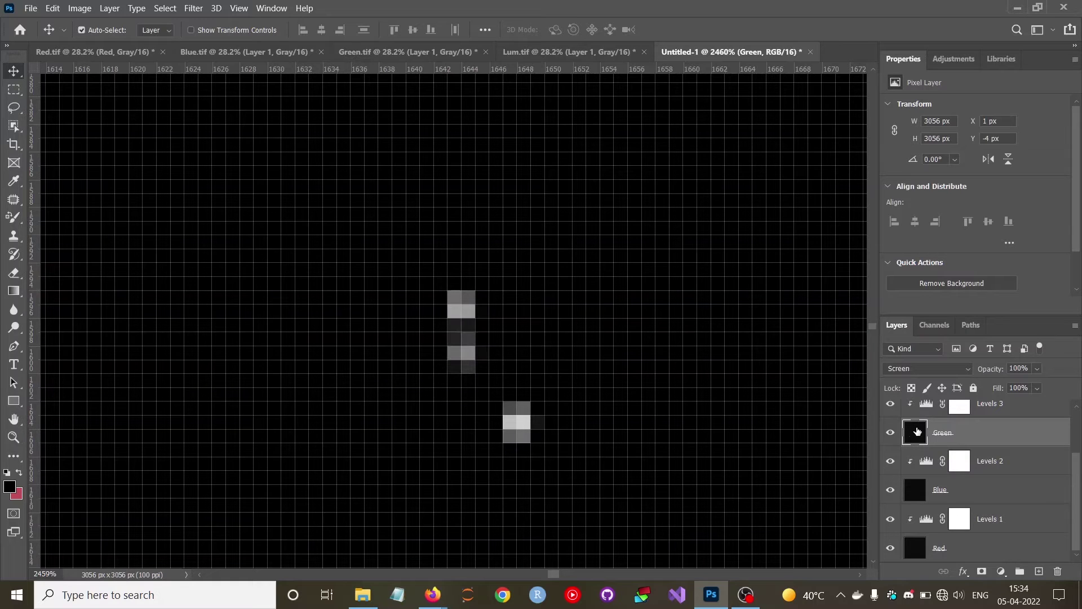
pyautogui.press('Up')
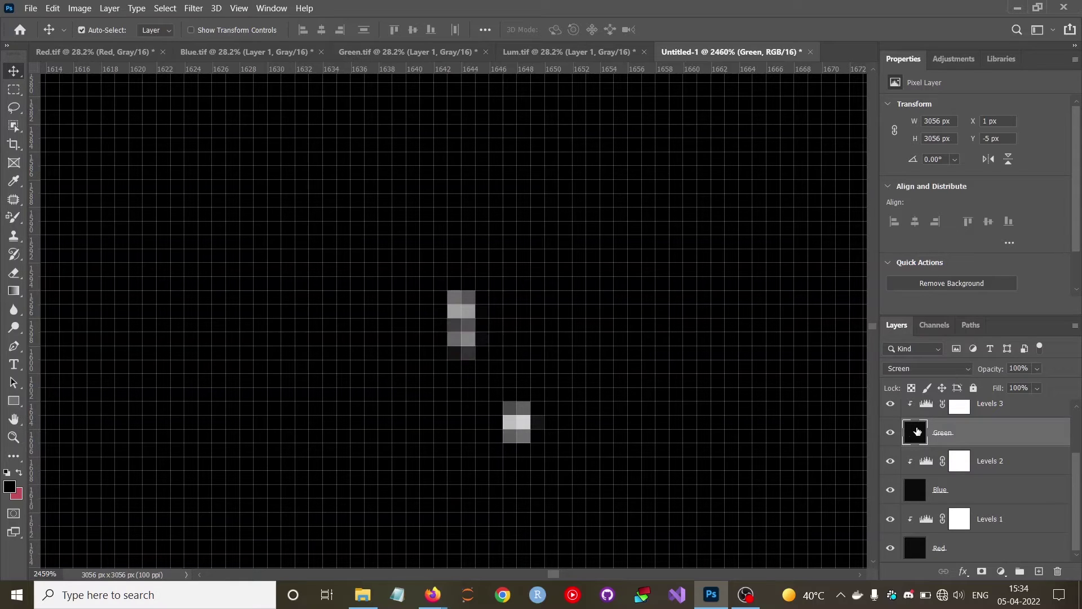
pyautogui.press('Up')
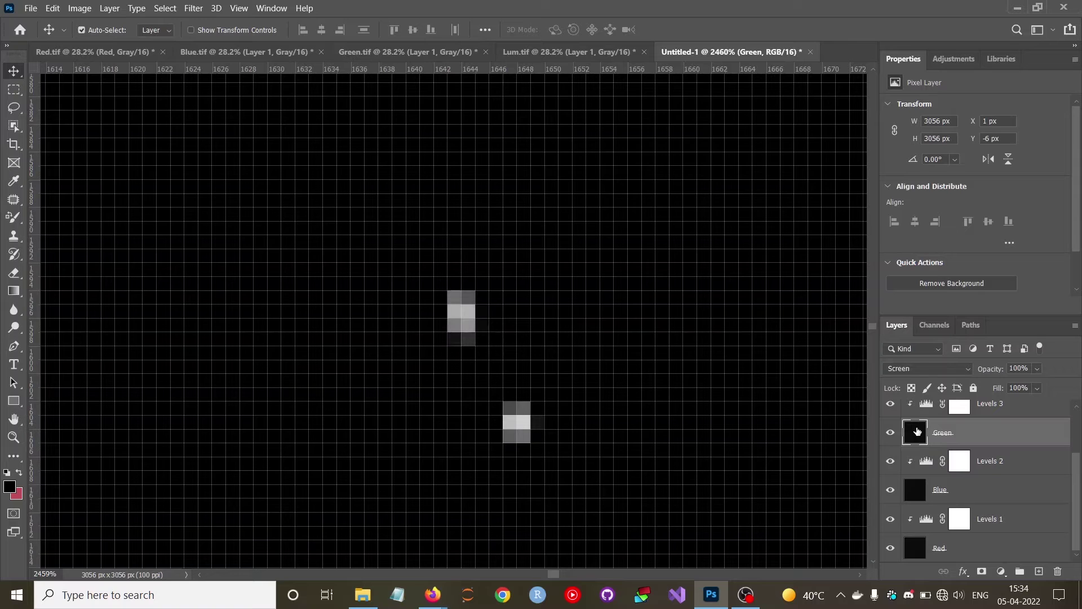
pyautogui.press('Up')
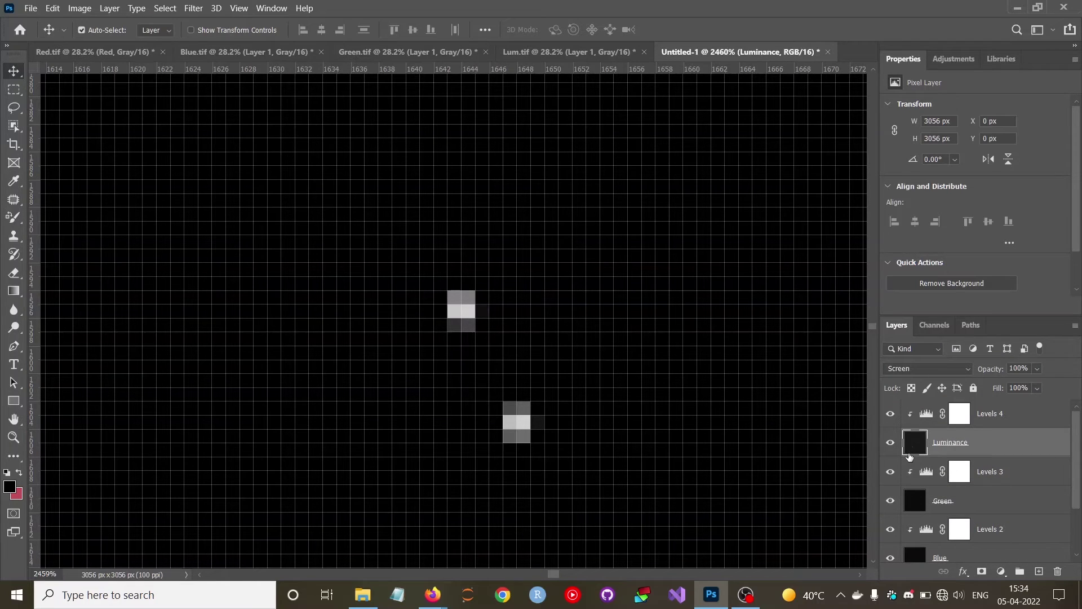
# Nudge the Luminance layer to X -4 px, Y -8 px so its star sits on the merged star
pyautogui.press('Left')
pyautogui.press('Left')
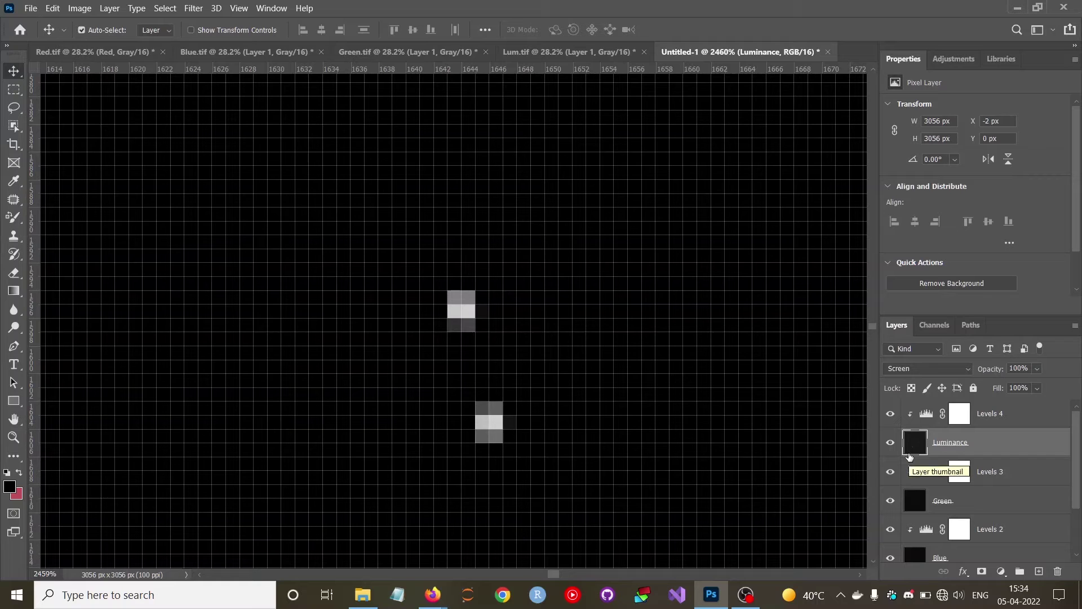
pyautogui.press('Up')
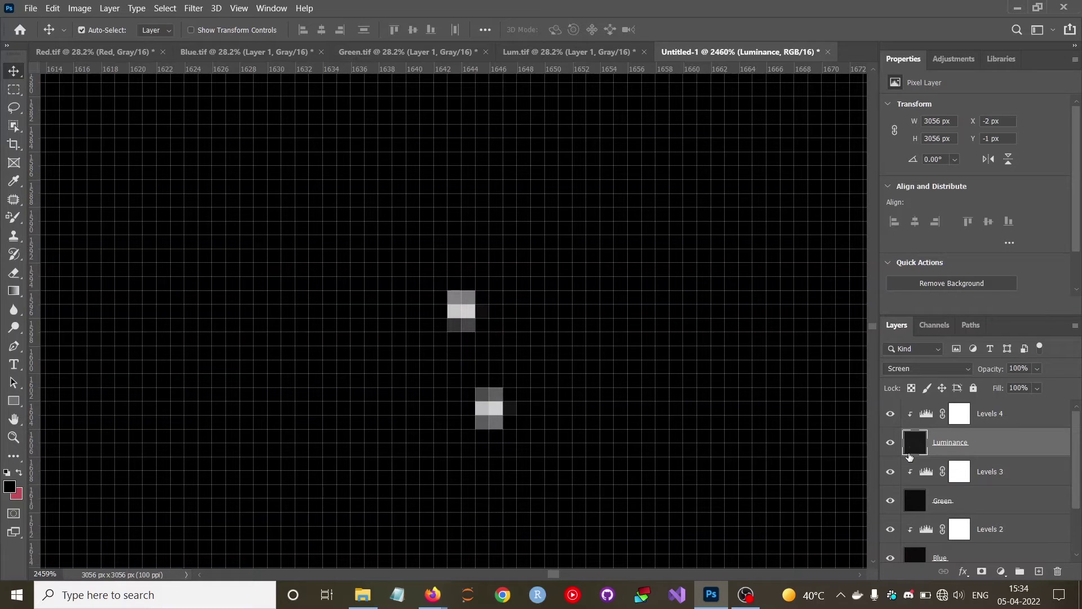
pyautogui.press('Up')
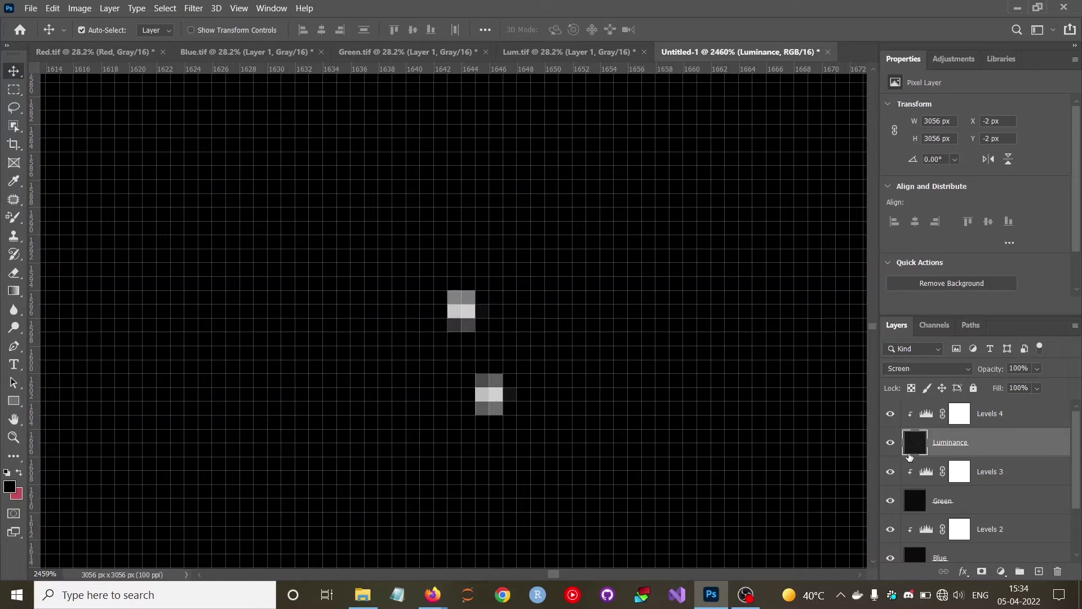
pyautogui.press('Up')
pyautogui.press('Up')
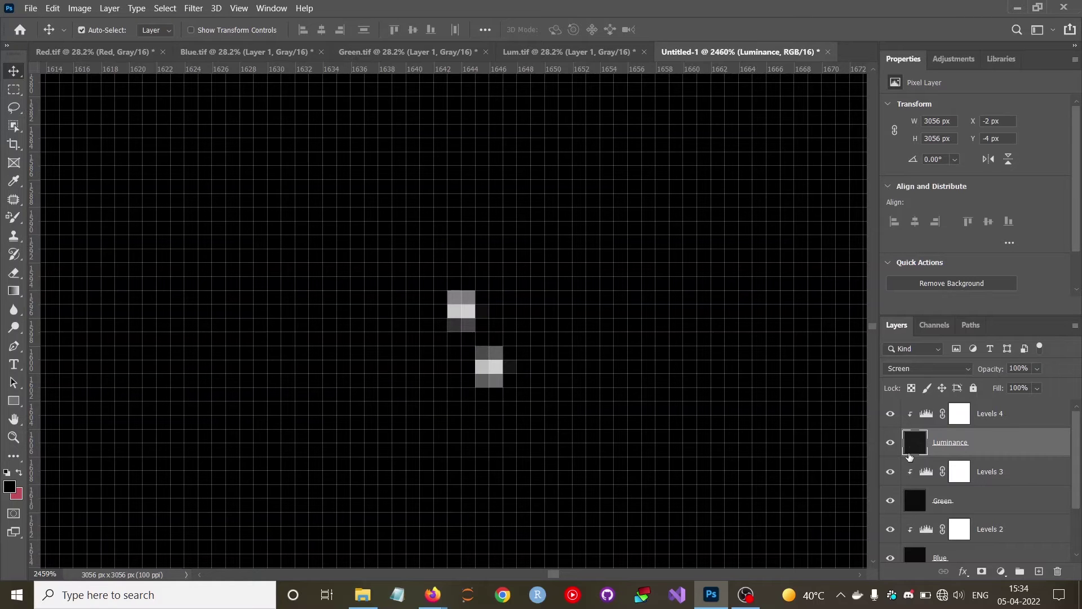
pyautogui.press('Up')
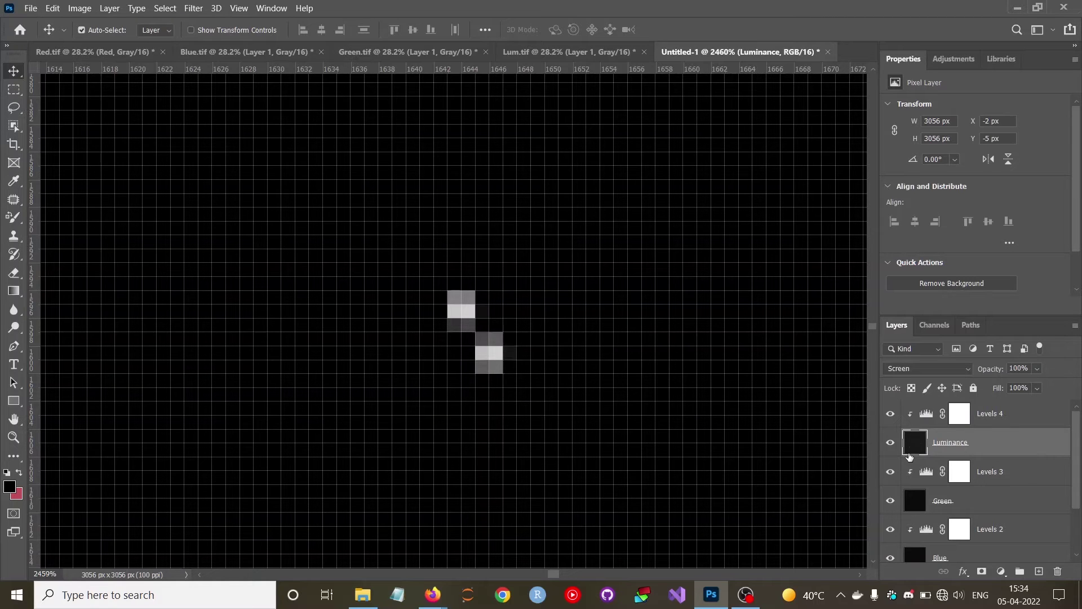
pyautogui.press('Up')
pyautogui.press('Up')
pyautogui.press('Up')
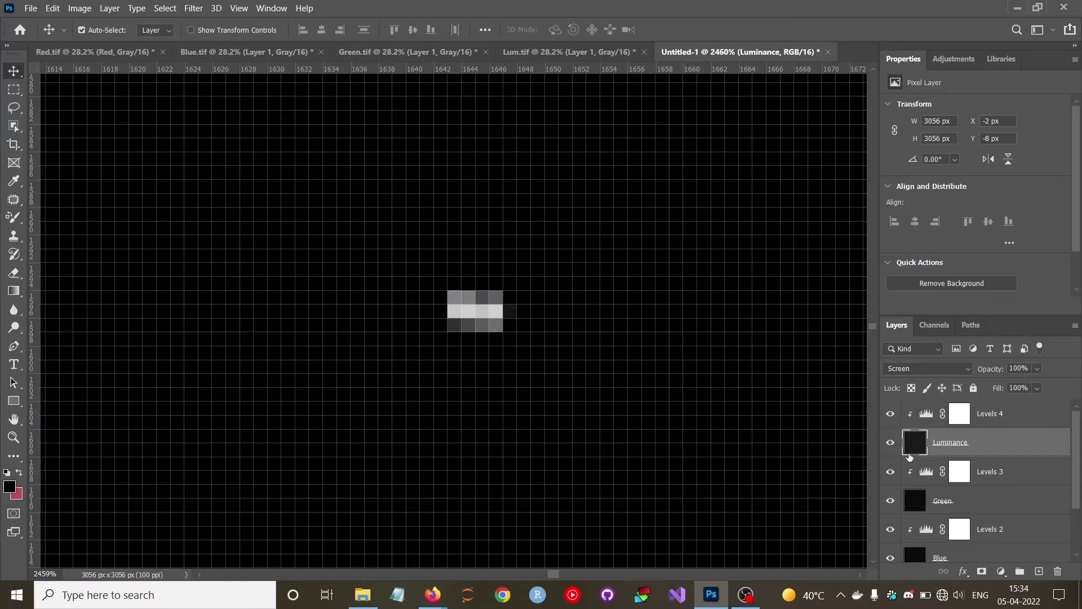
pyautogui.press('Left')
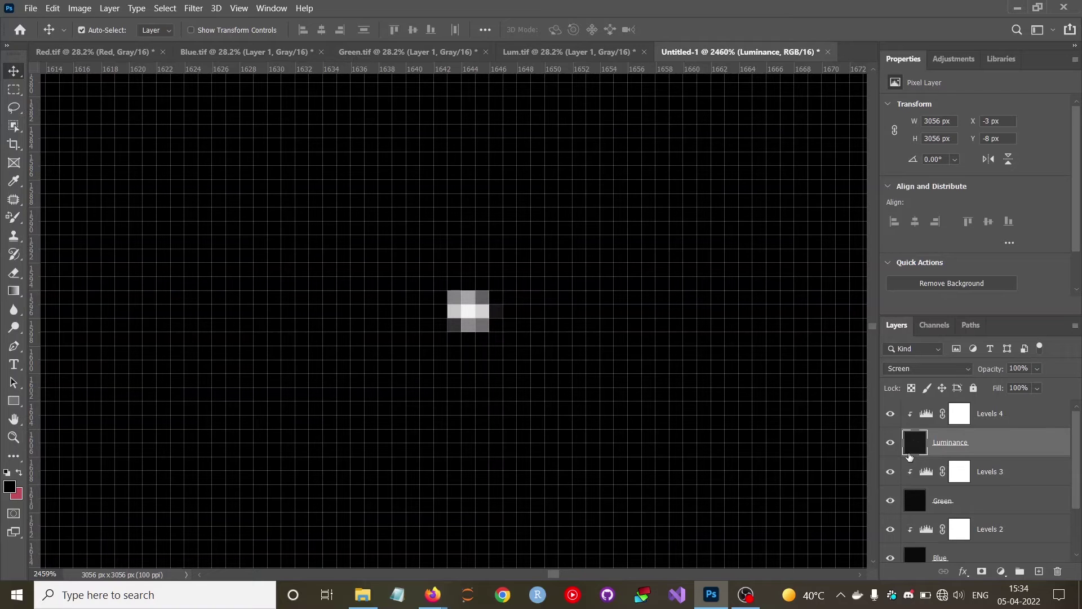
pyautogui.press('Left')
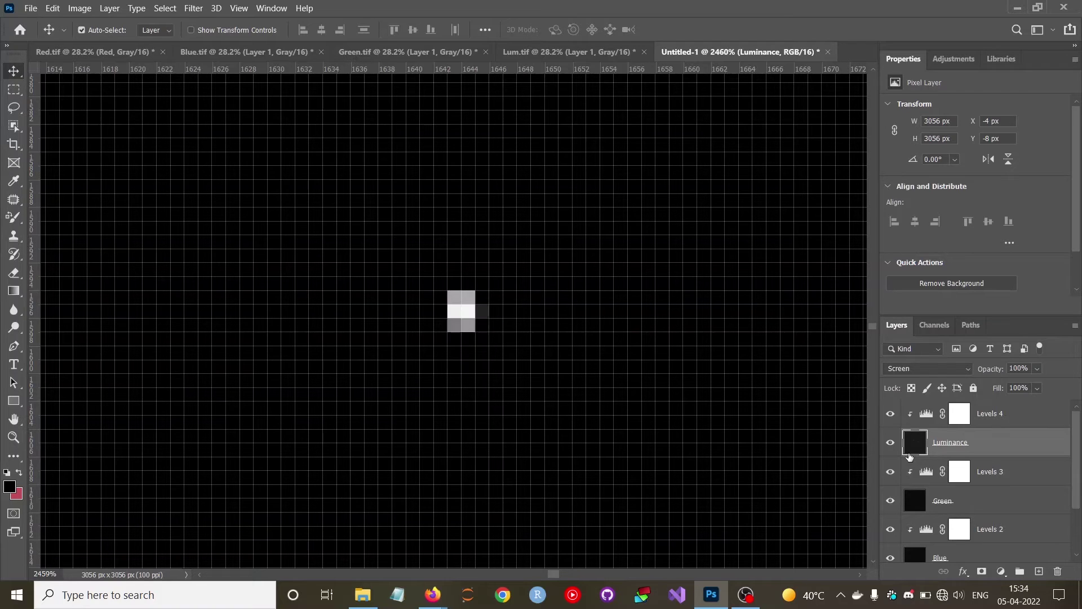
# Hide the Levels 1, Levels 2, Levels 3 and Levels 4 adjustment layers
pyautogui.scroll(-2, 982, 489)
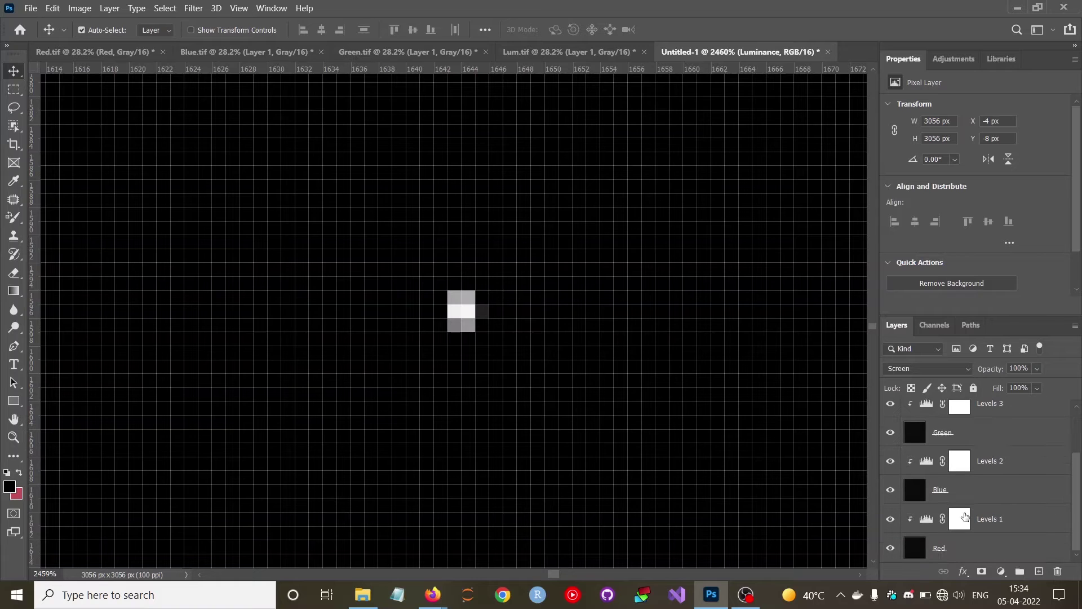
pyautogui.click(962, 519)
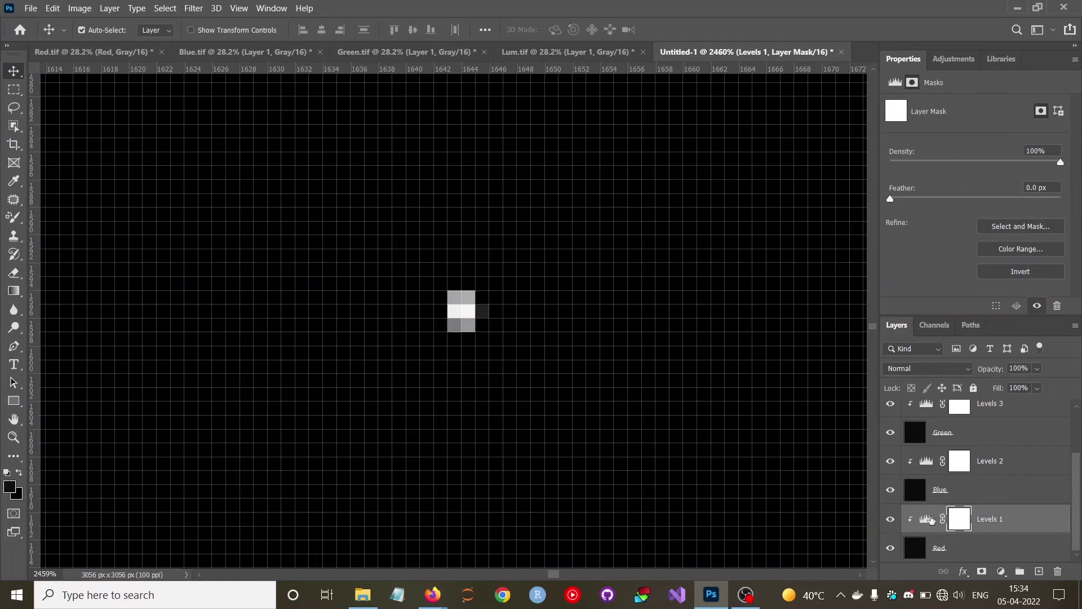
pyautogui.click(890, 518)
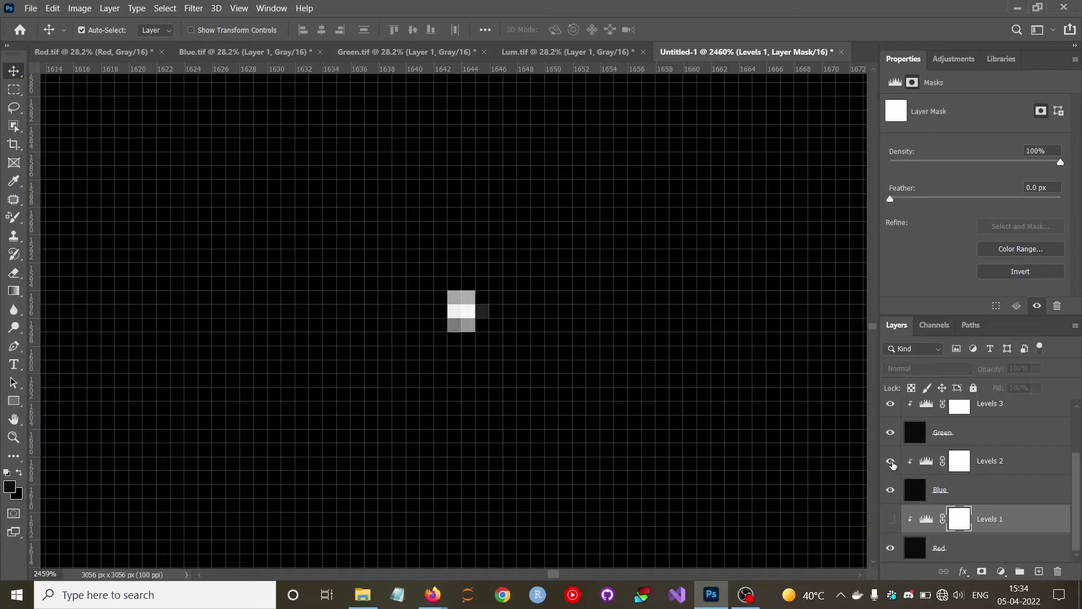
pyautogui.click(890, 461)
pyautogui.scroll(2, 894, 461)
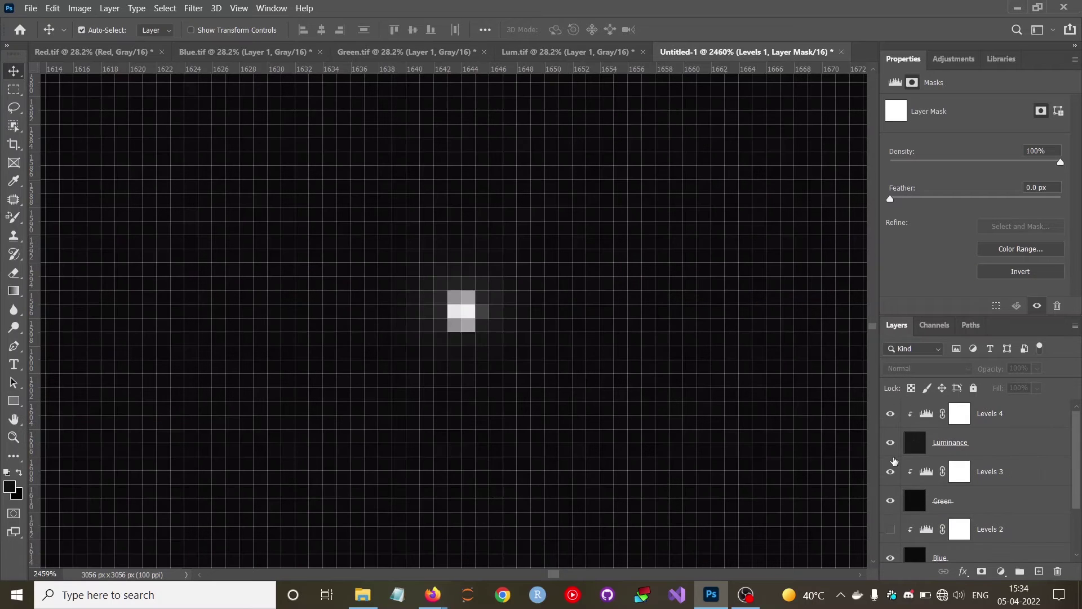
pyautogui.click(891, 471)
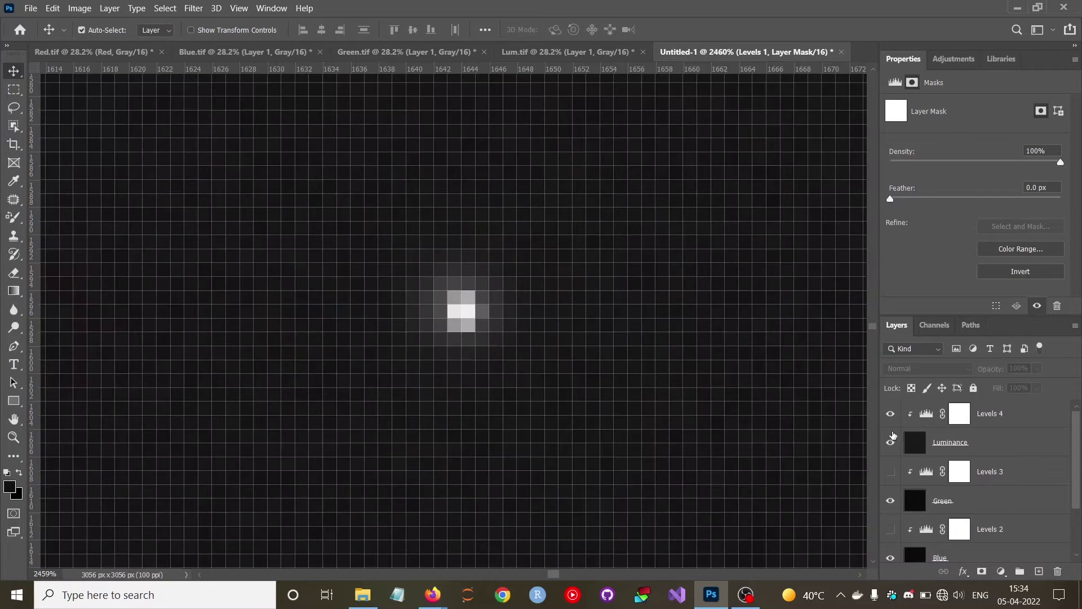
pyautogui.click(890, 414)
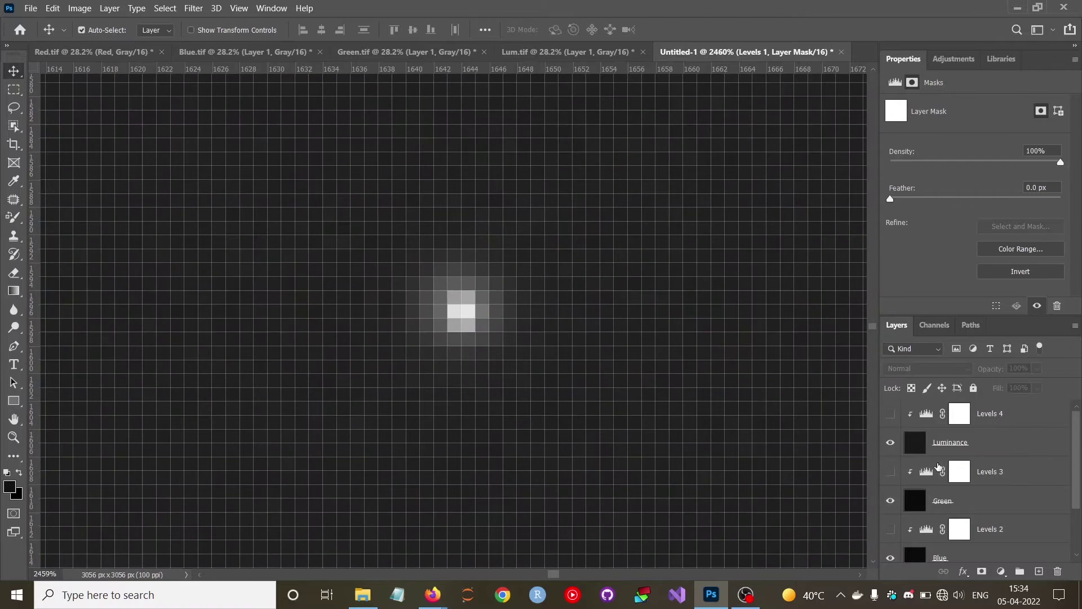
pyautogui.scroll(-2, 938, 465)
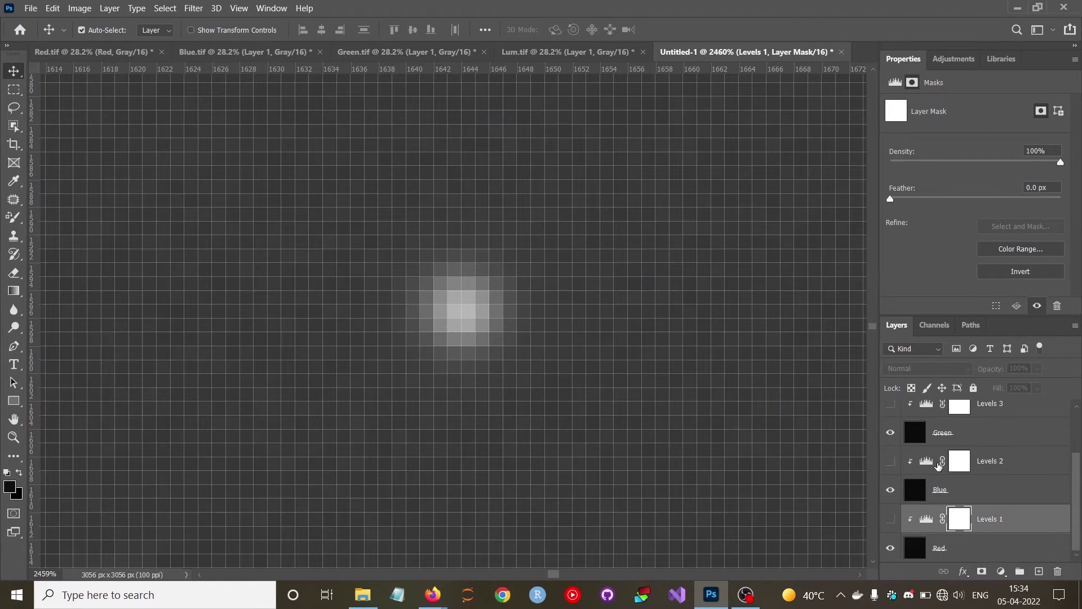
# Zoom the view so the whole image fits on screen
pyautogui.scroll(2, 939, 465)
pyautogui.scroll(-2, 938, 465)
pyautogui.click(13, 439)
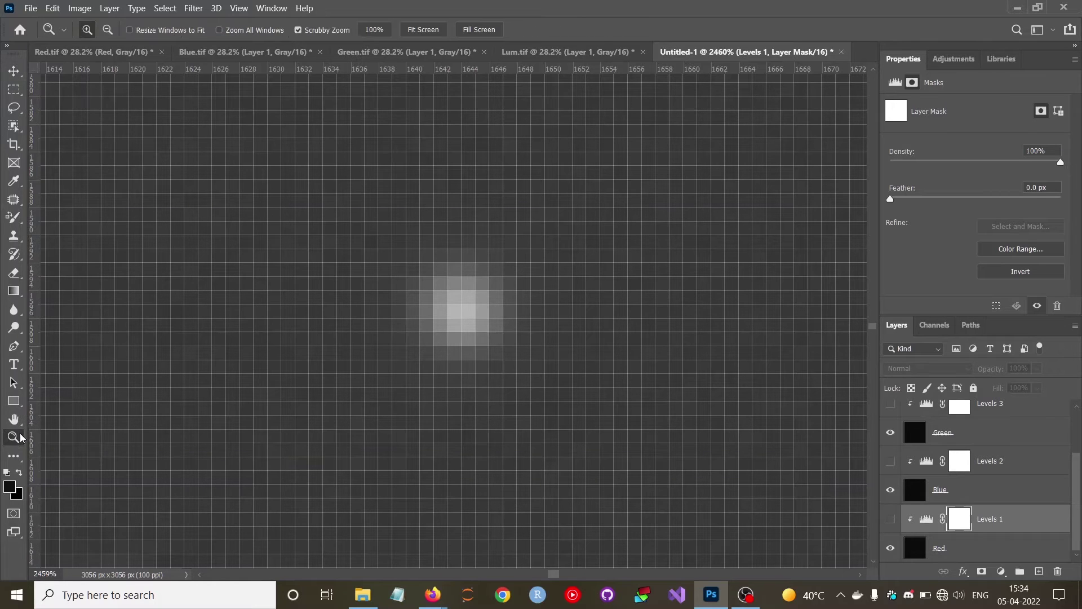
pyautogui.rightClick(398, 278)
pyautogui.click(409, 285)
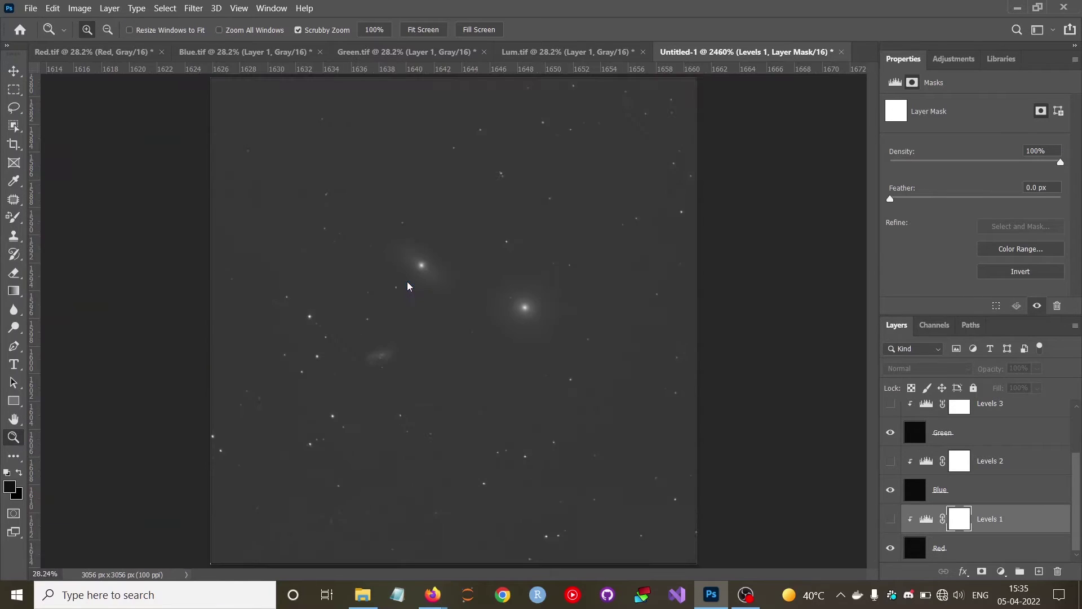
pyautogui.rightClick(513, 343)
pyautogui.click(519, 349)
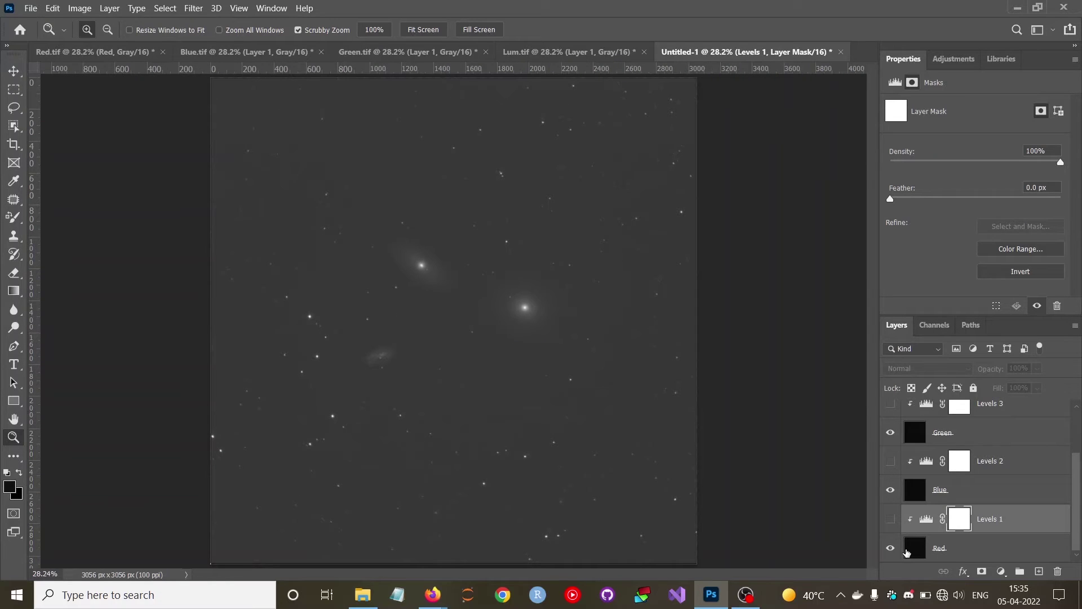
# Add a clipped Hue/Saturation layer colorizing Red at hue 0, saturation 100, in Screen mode
pyautogui.click(908, 549)
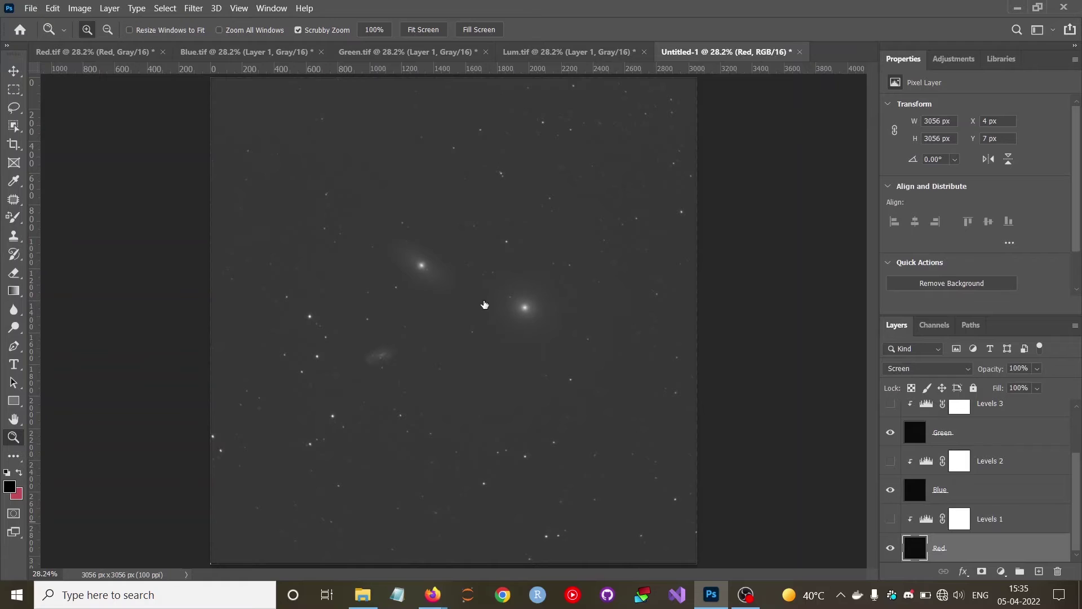
pyautogui.click(109, 9)
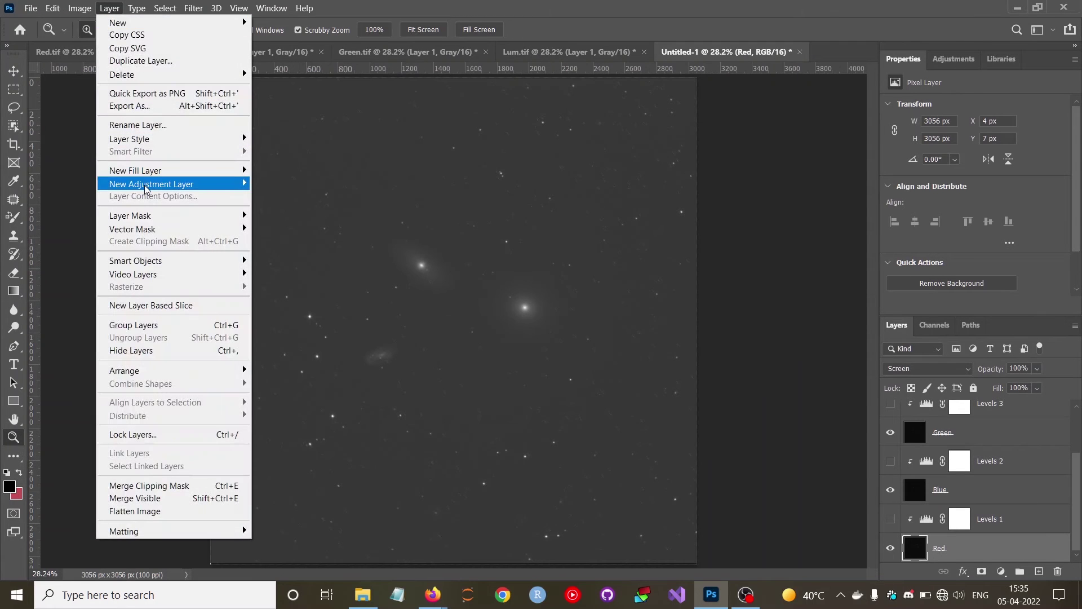
pyautogui.moveTo(150, 184)
pyautogui.click(274, 251)
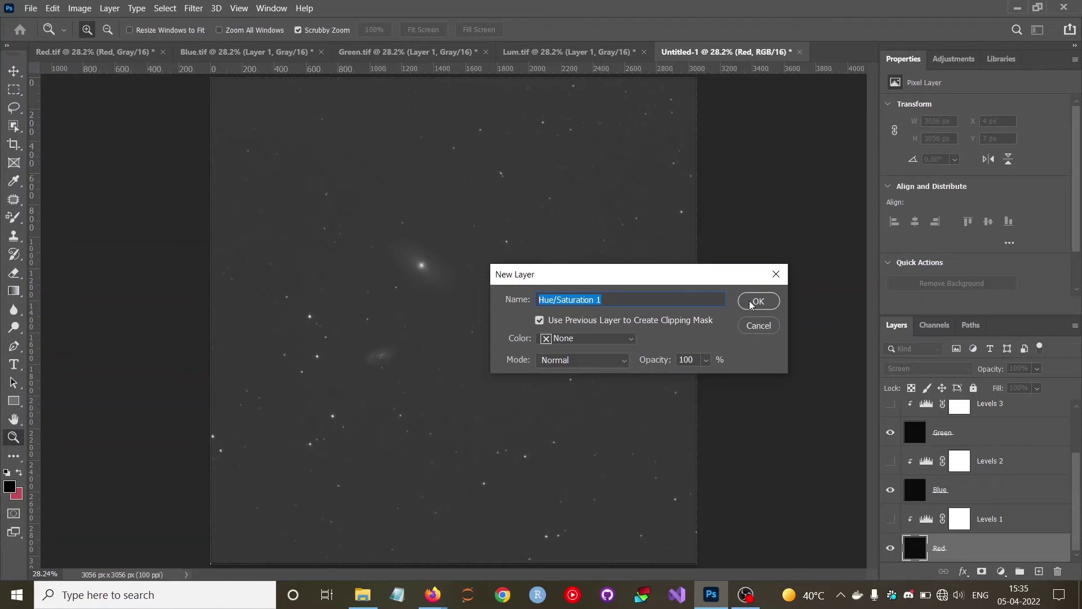
pyautogui.click(751, 303)
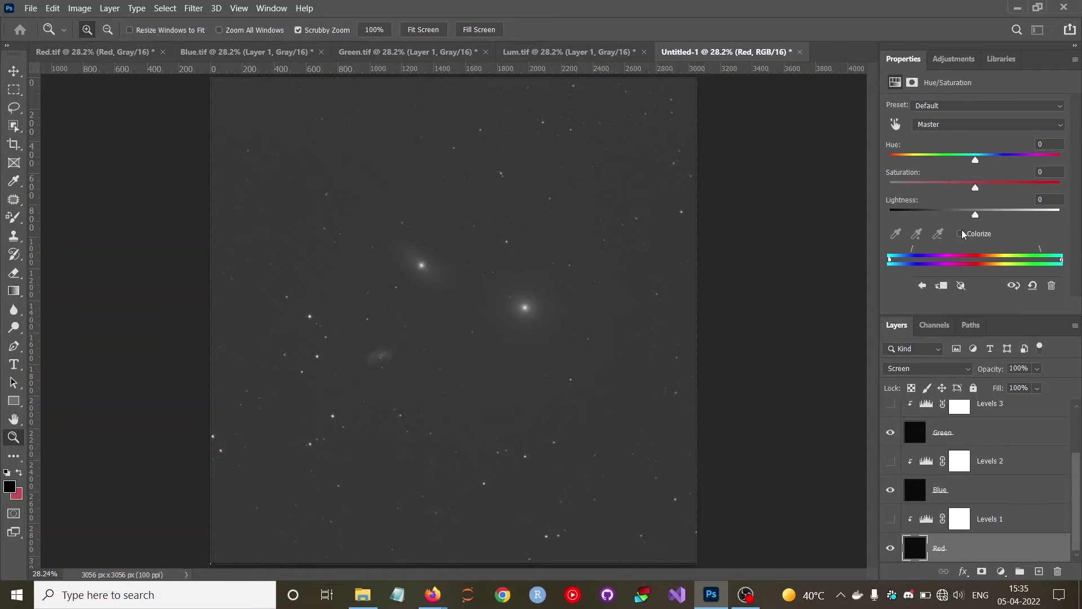
pyautogui.click(961, 233)
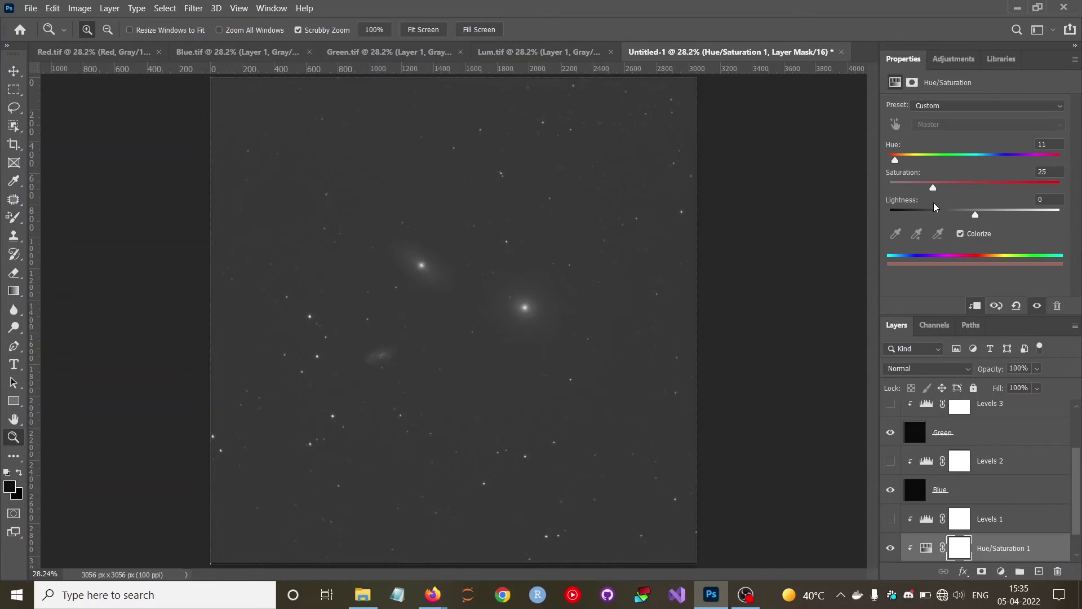
pyautogui.moveTo(895, 157); pyautogui.dragTo(890, 159)
pyautogui.moveTo(934, 188); pyautogui.dragTo(1081, 188)
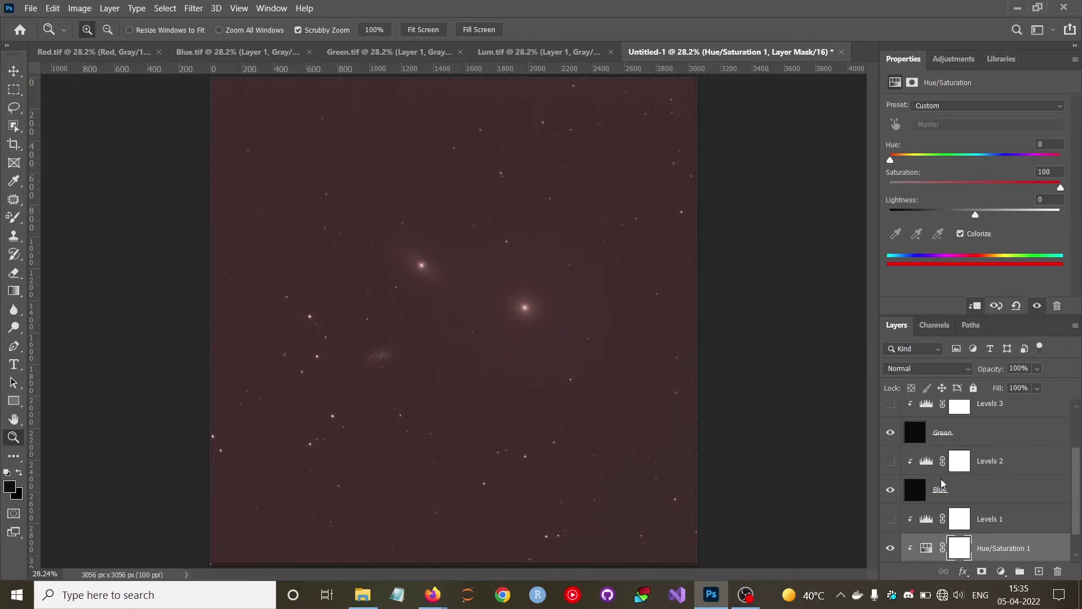
pyautogui.hotkey('alt', 'shift', 's')
pyautogui.click(913, 491)
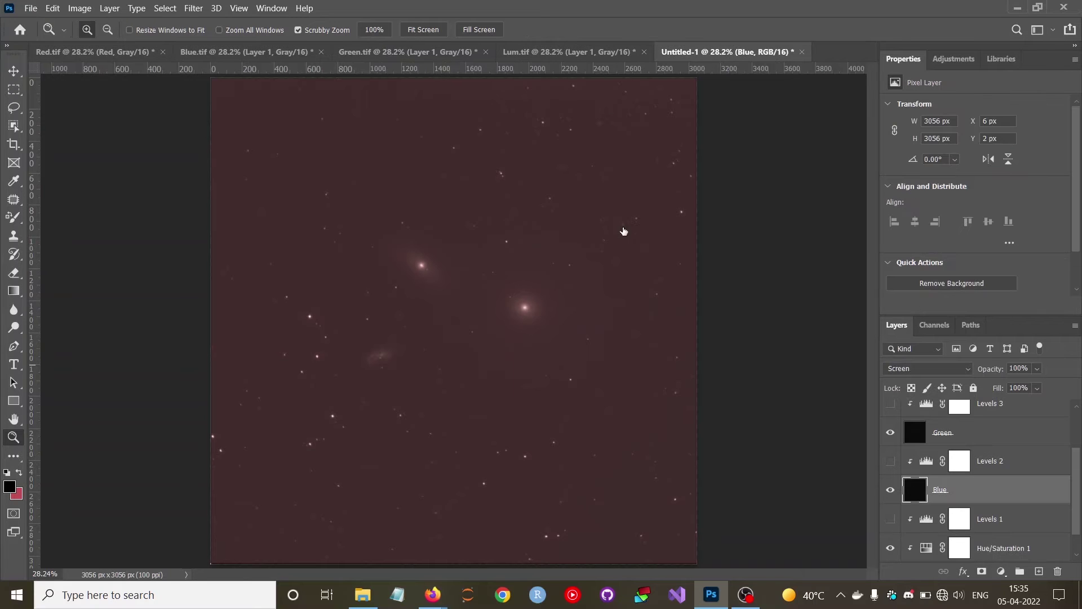
# Colorize the Blue layer with a clipped Hue/Saturation 2 at hue 243, saturation 100
pyautogui.click(110, 10)
pyautogui.moveTo(151, 184)
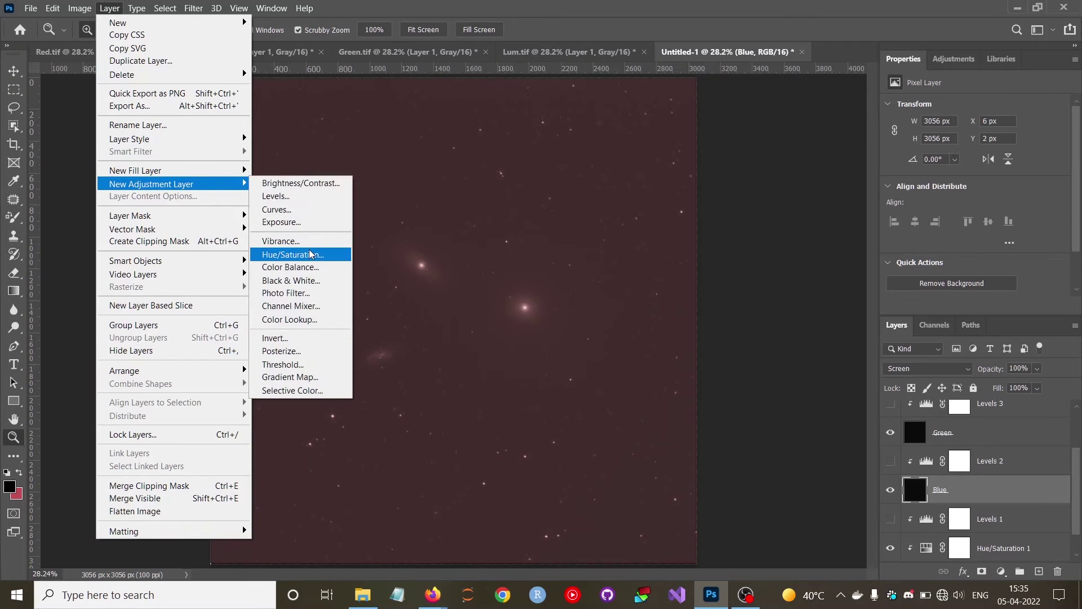
pyautogui.click(310, 254)
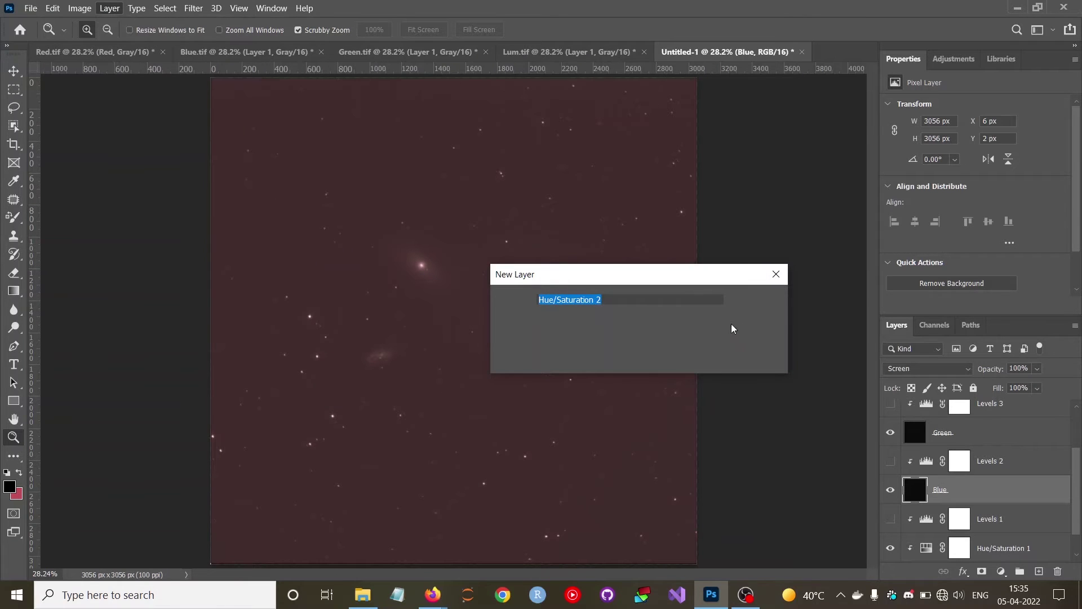
pyautogui.click(749, 308)
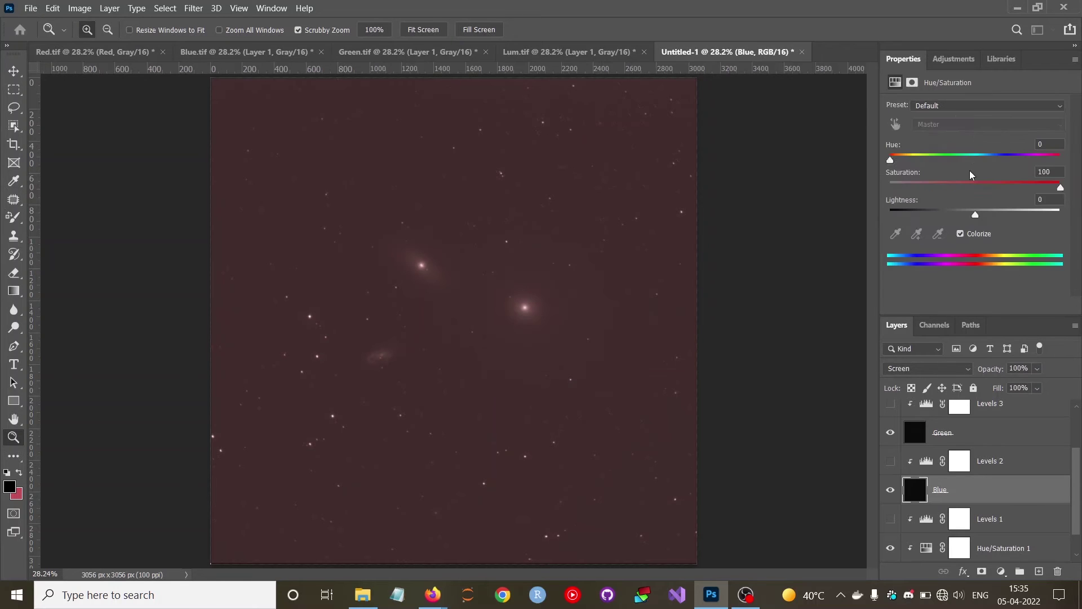
pyautogui.click(962, 234)
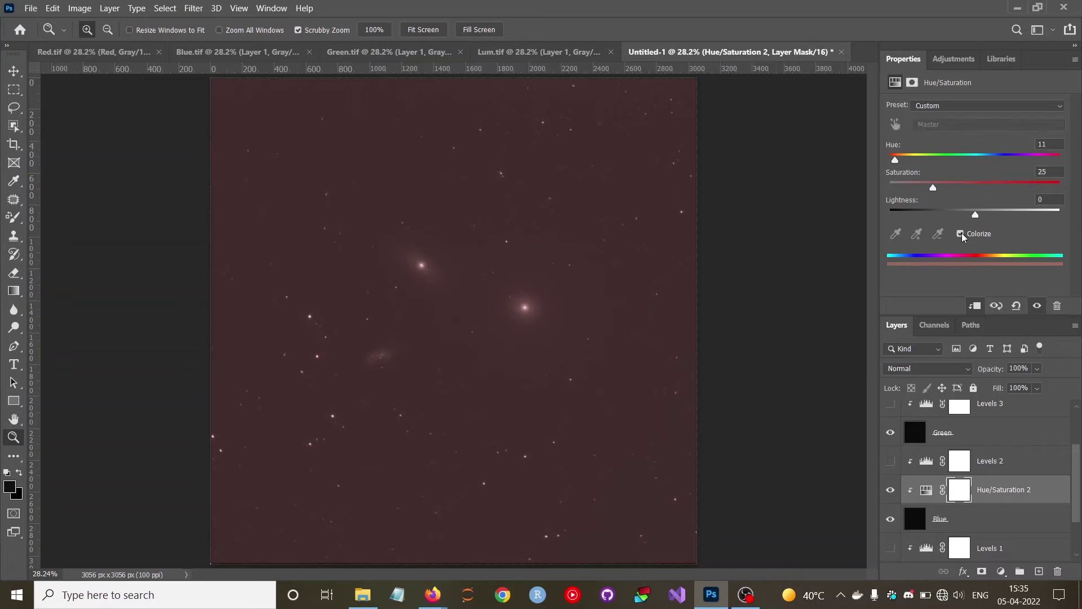
pyautogui.click(999, 161)
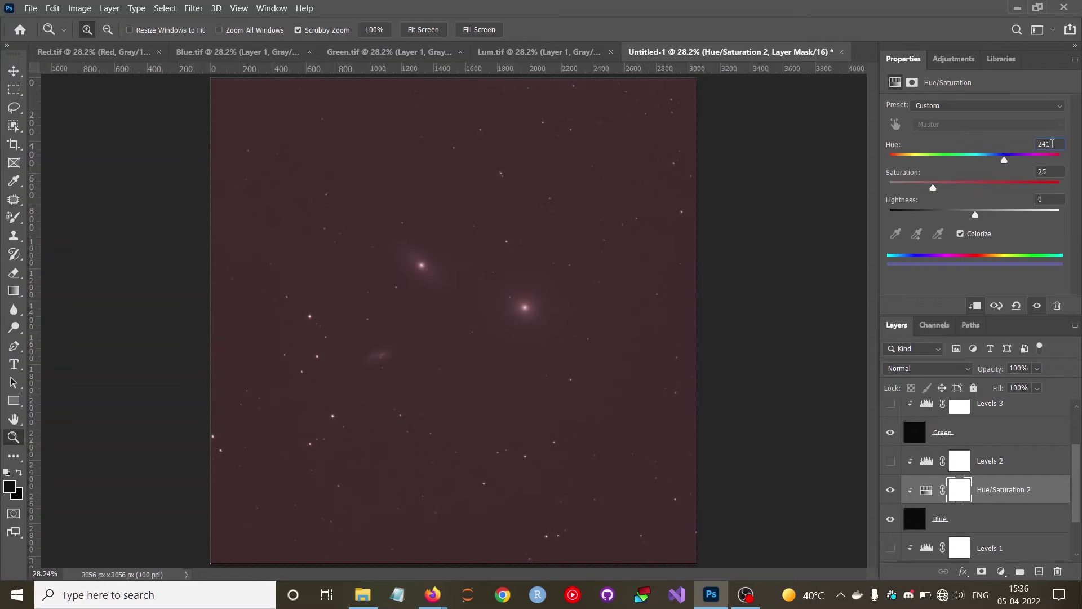
pyautogui.press('Up')
pyautogui.press('Up')
pyautogui.moveTo(970, 189); pyautogui.dragTo(1066, 186)
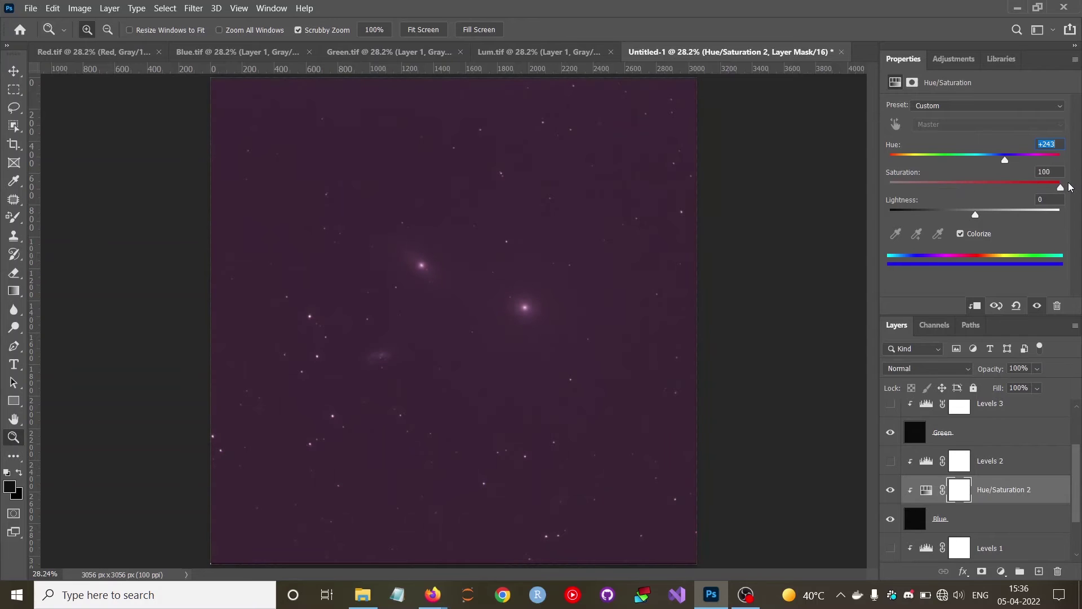
pyautogui.click(915, 433)
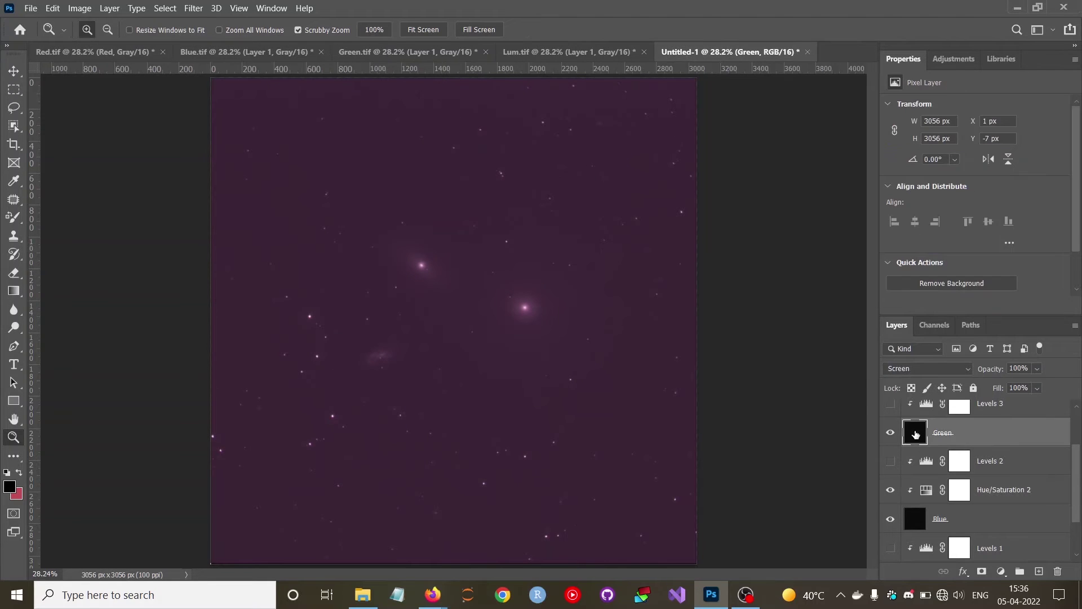
# Colorize the Green layer with a clipped Hue/Saturation 3 at hue 123, saturation 100
pyautogui.click(106, 10)
pyautogui.moveTo(150, 183)
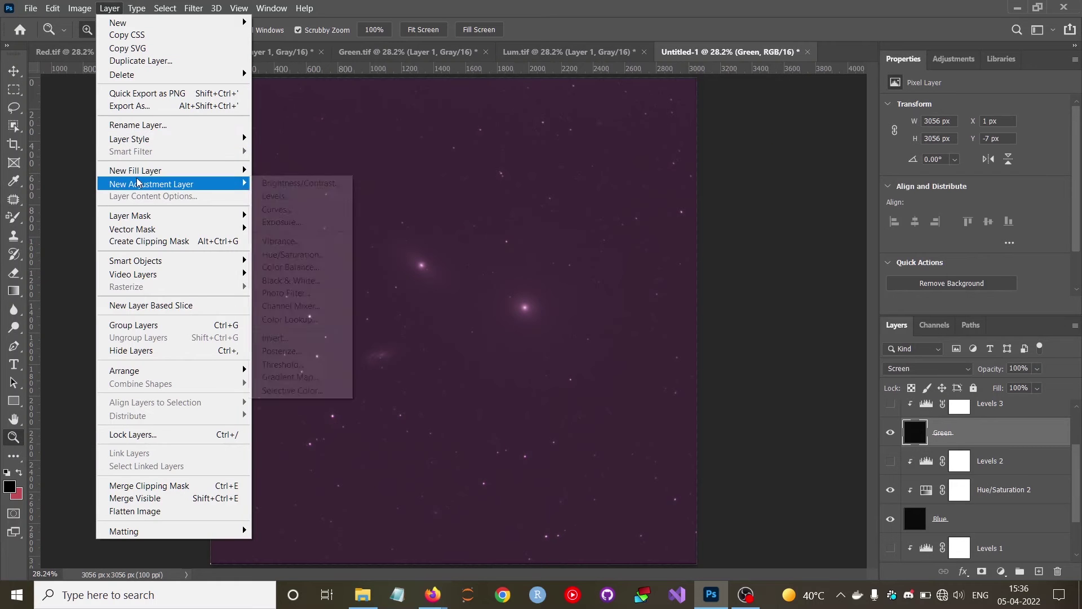
pyautogui.click(286, 255)
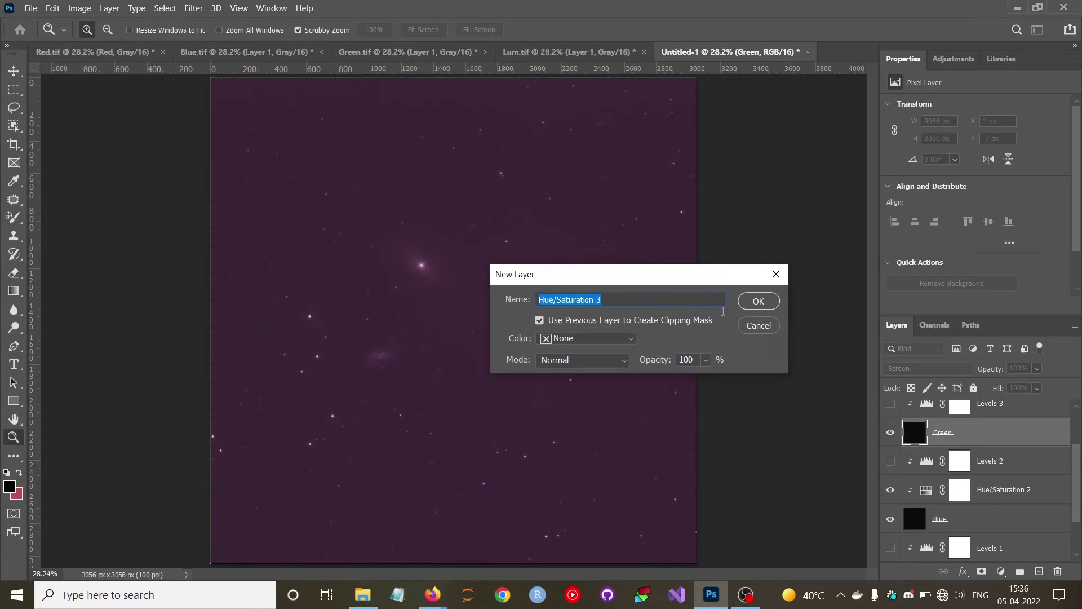
pyautogui.click(777, 302)
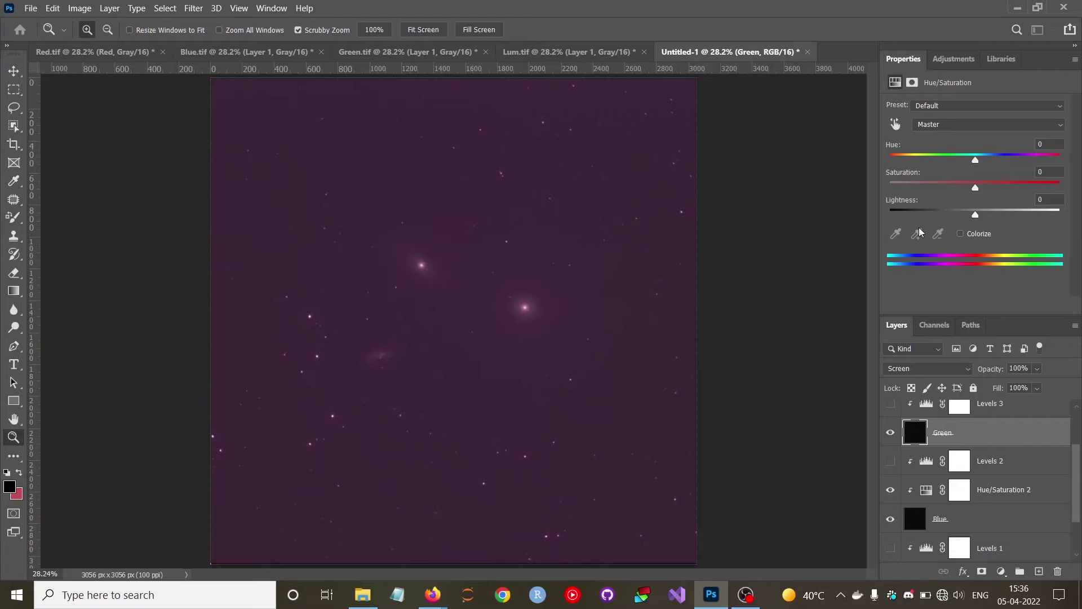
pyautogui.click(961, 233)
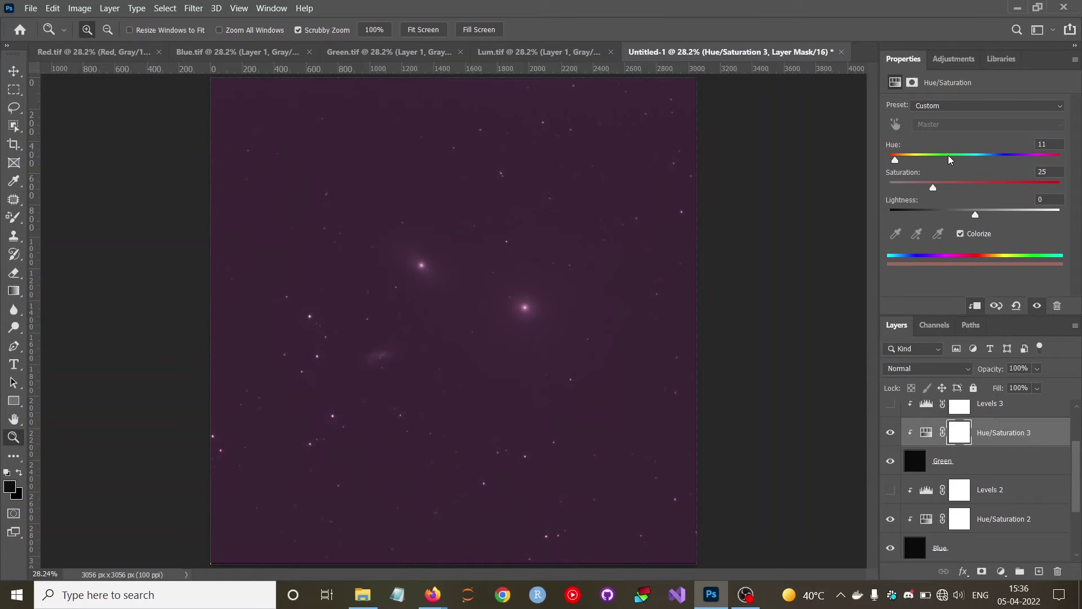
pyautogui.click(948, 162)
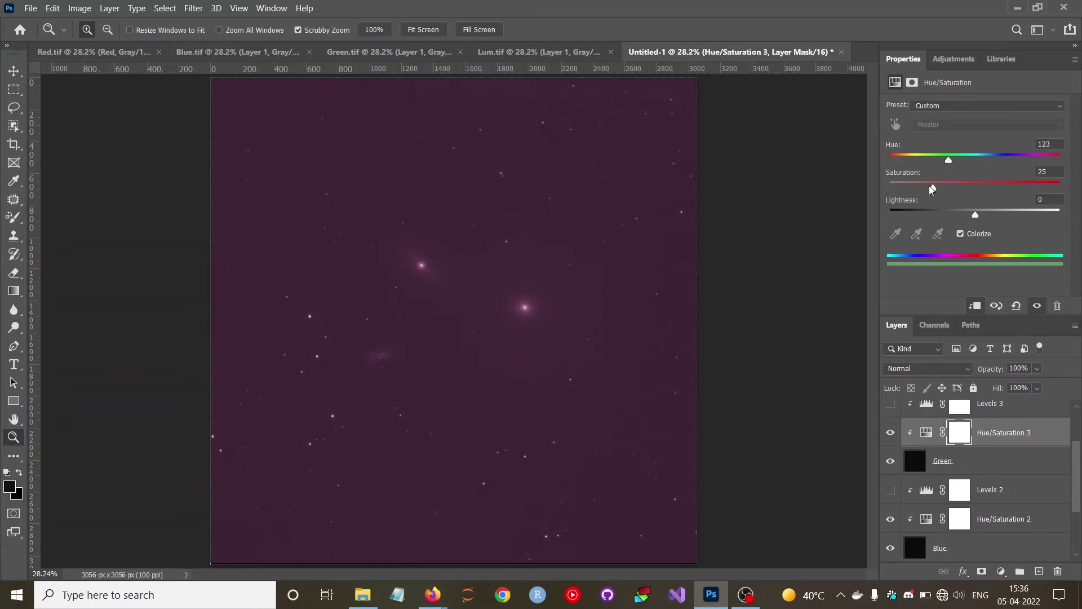
pyautogui.moveTo(934, 188); pyautogui.dragTo(1060, 188)
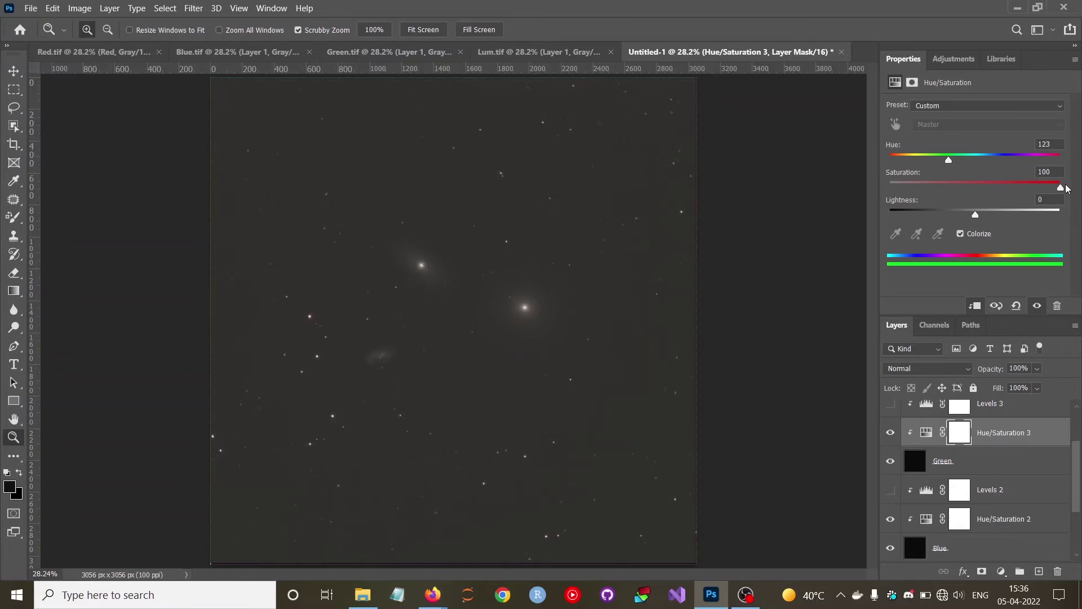
pyautogui.scroll(1, 991, 446)
pyautogui.scroll(1, 991, 445)
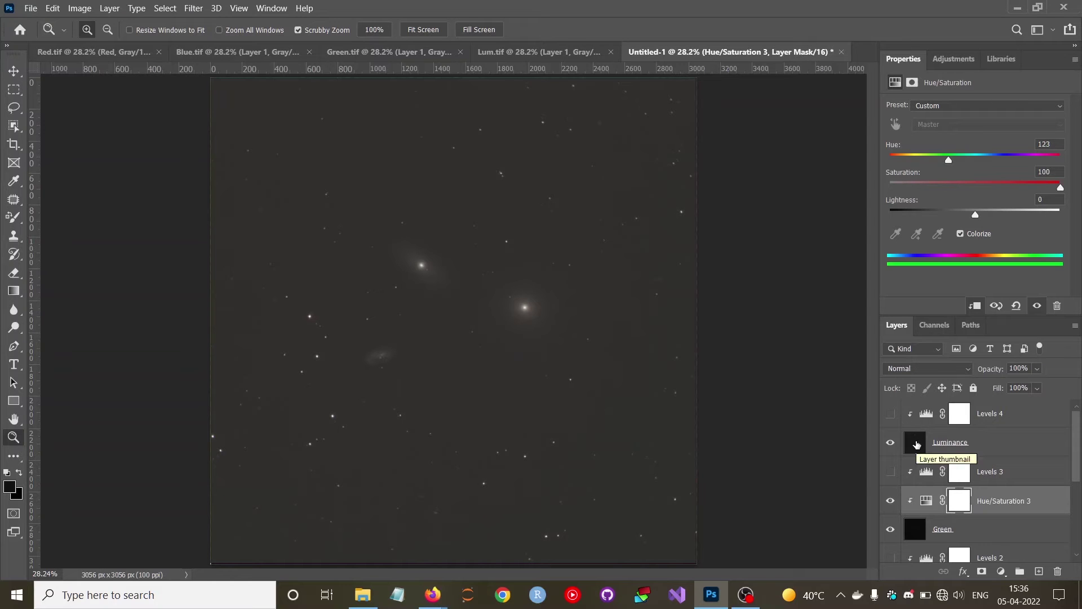
# Reset the Levels 1 adjustment's black input slider back to 0
pyautogui.scroll(-1, 958, 485)
pyautogui.scroll(1, 967, 507)
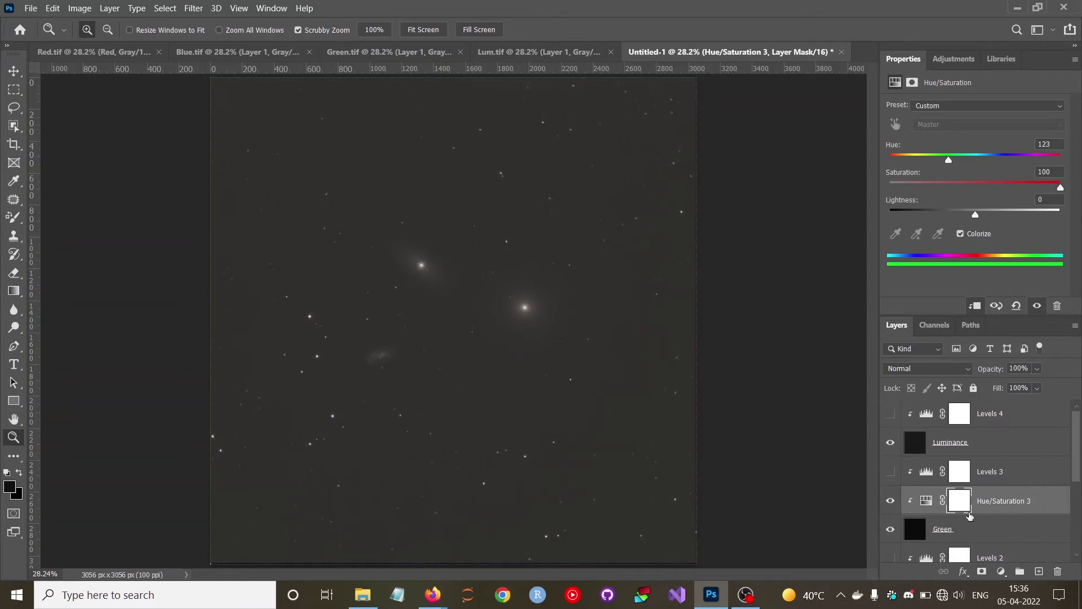
pyautogui.scroll(-2, 969, 510)
pyautogui.scroll(-1, 963, 498)
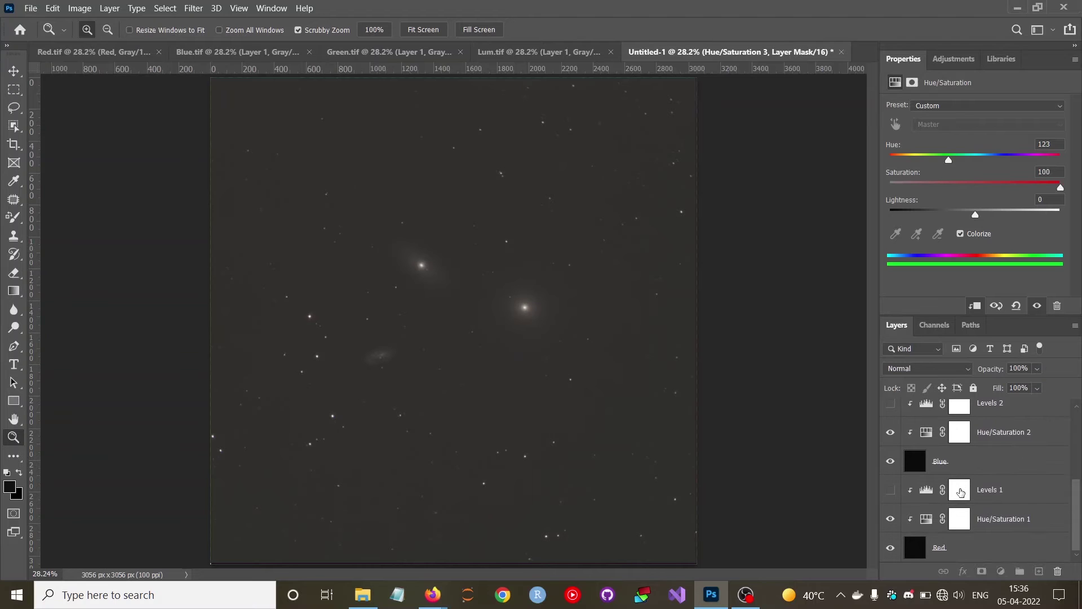
pyautogui.click(960, 492)
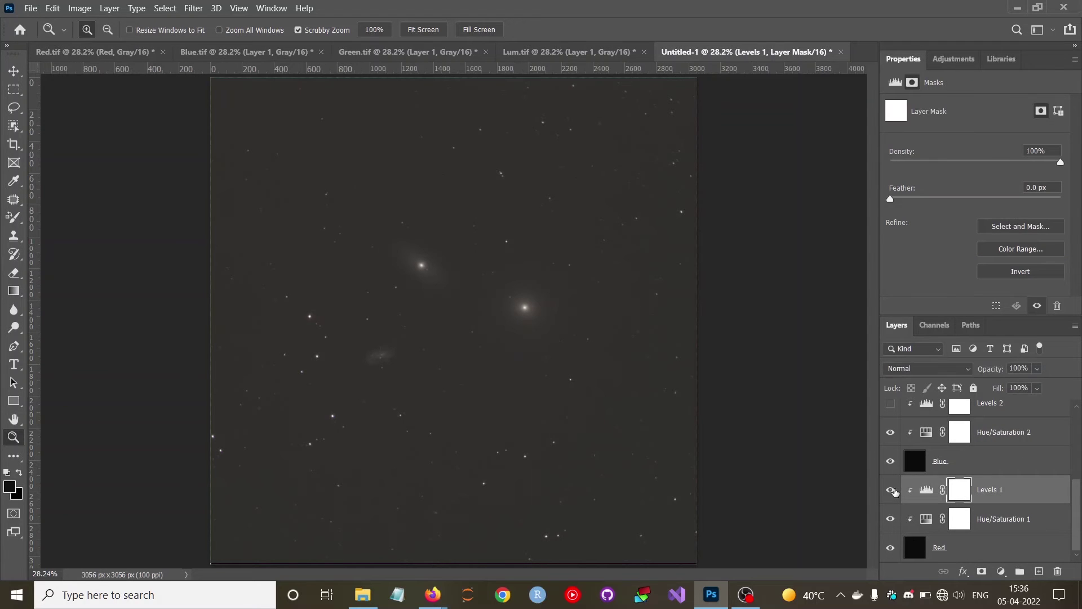
pyautogui.click(895, 84)
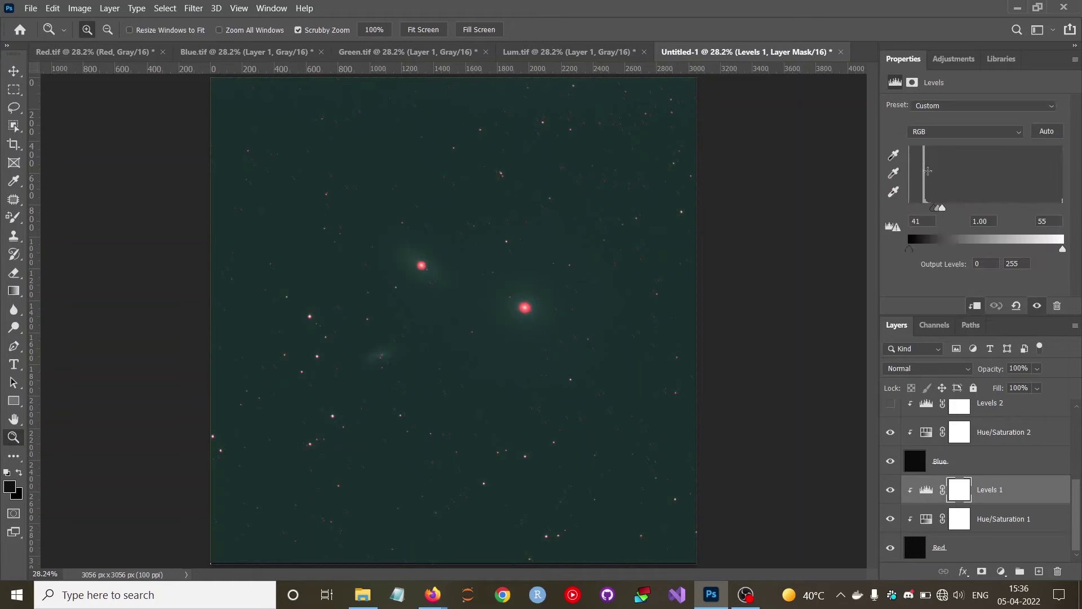
pyautogui.moveTo(931, 212)
pyautogui.mouseDown()
pyautogui.moveTo(904, 211)
pyautogui.moveTo(1080, 199)
pyautogui.mouseUp()
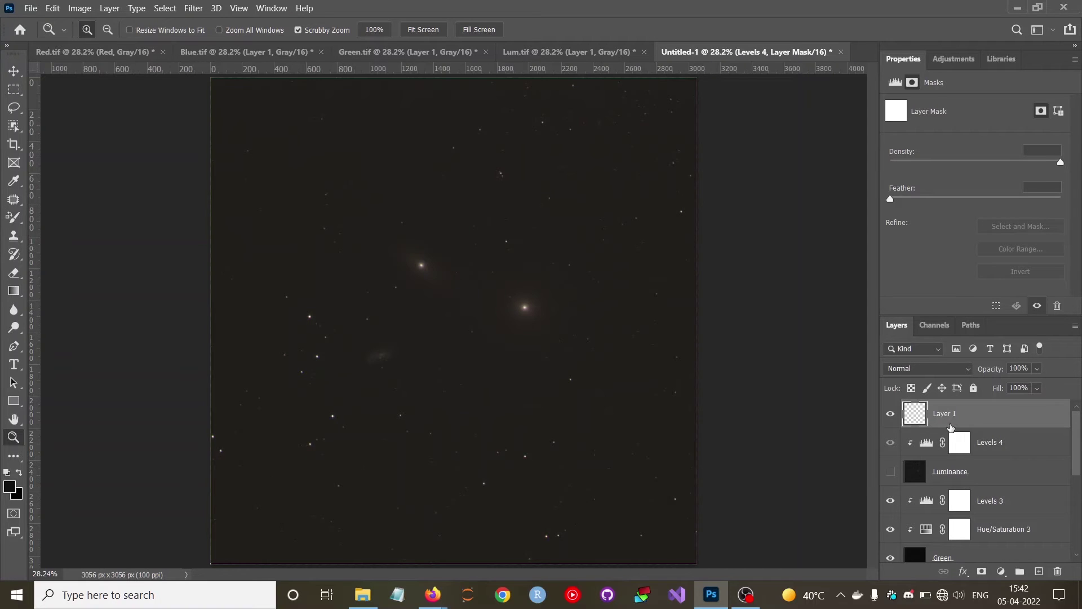
# Stamp all visible layers into Layer 1 and zoom in to inspect the coloured star specks
pyautogui.click(915, 423)
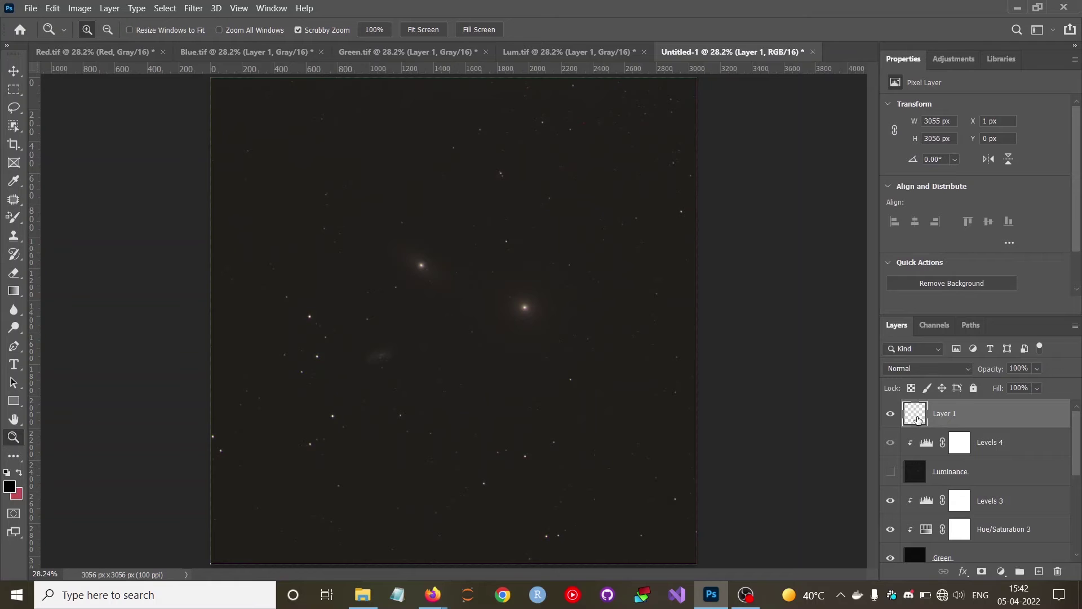
pyautogui.hotkey('ctrl', 'shift', 'alt', 'e')
pyautogui.moveTo(407, 264); pyautogui.dragTo(497, 345)
pyautogui.moveTo(428, 316); pyautogui.dragTo(366, 316)
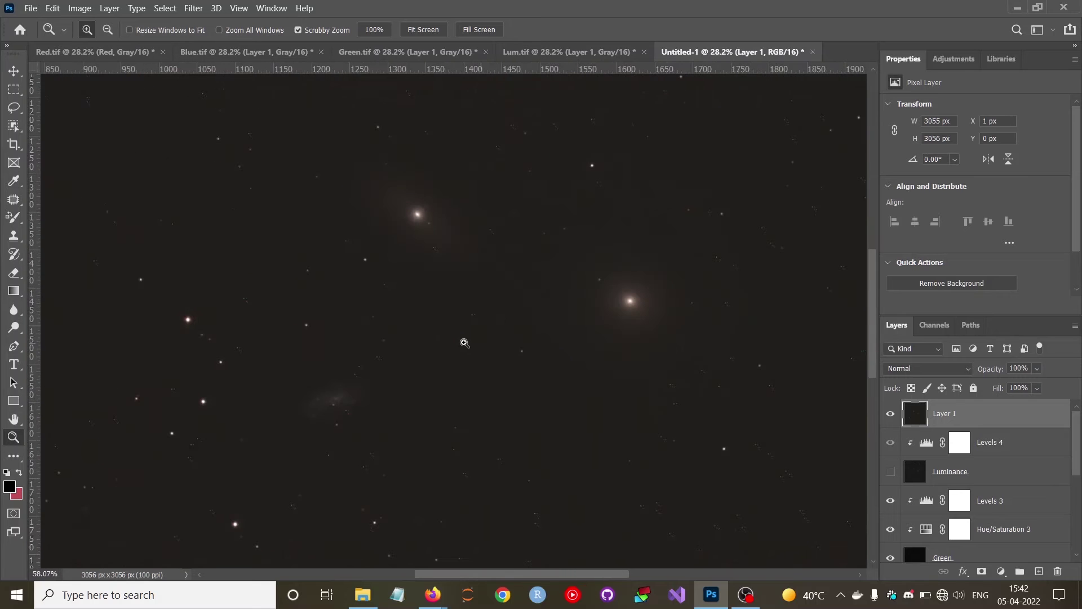
pyautogui.scroll(1, 583, 165)
pyautogui.scroll(5, 584, 165)
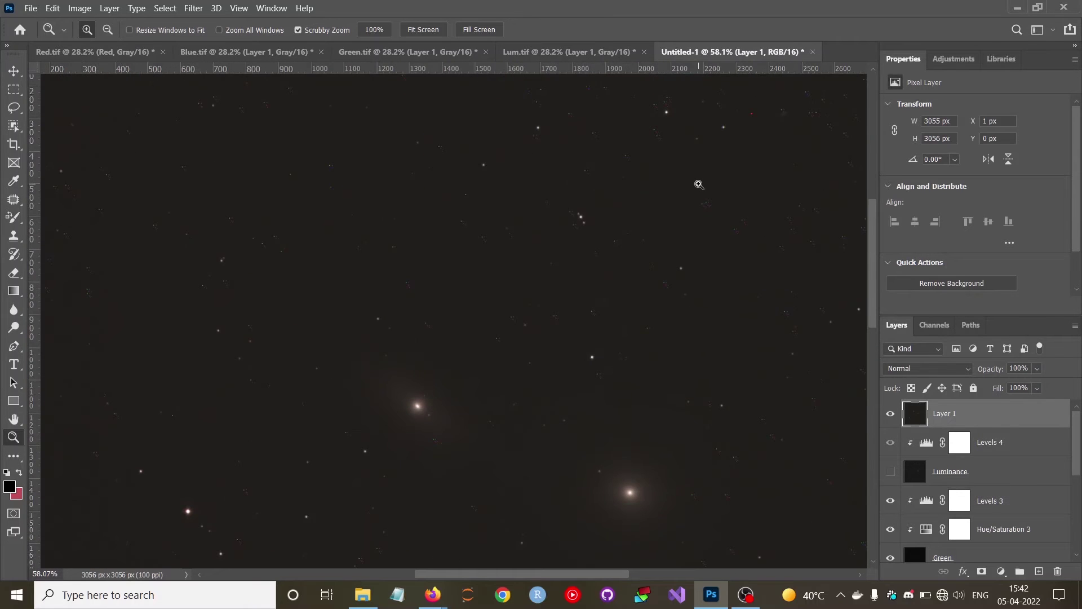
pyautogui.scroll(3, 698, 184)
pyautogui.moveTo(792, 210)
pyautogui.mouseDown()
pyautogui.moveTo(821, 210)
pyautogui.moveTo(763, 215)
pyautogui.moveTo(696, 167)
pyautogui.mouseUp()
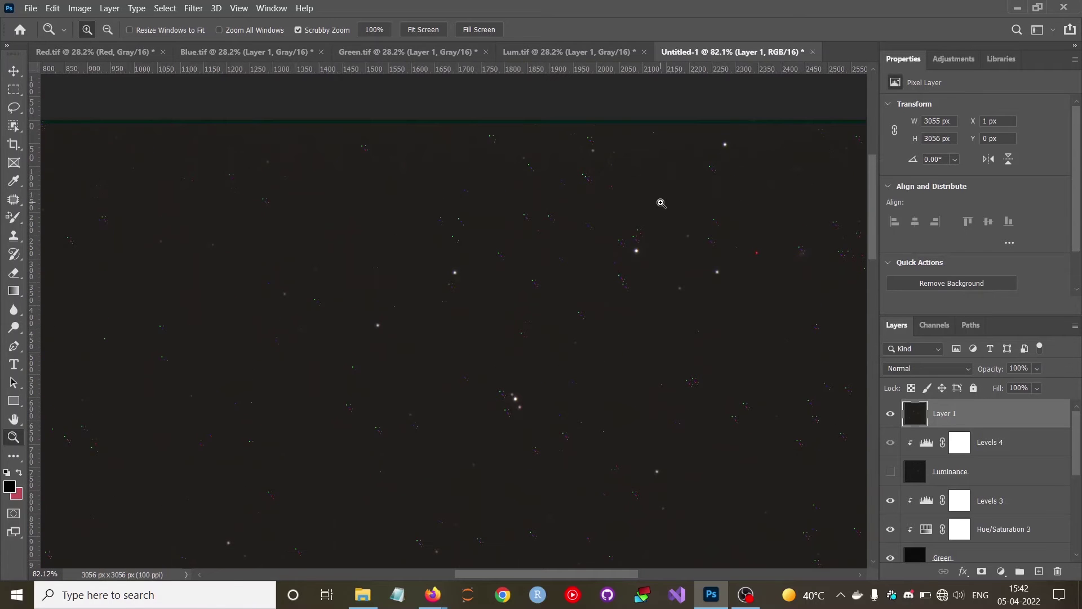
pyautogui.moveTo(659, 202); pyautogui.dragTo(713, 211)
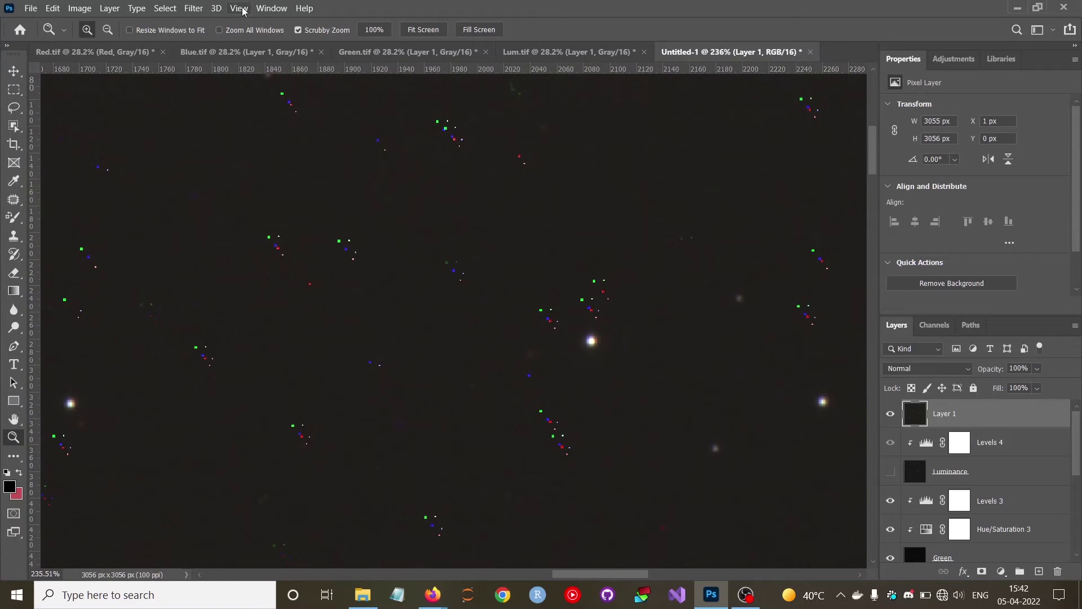
# Apply a Dust & Scratches filter with radius 1 and threshold 0 to Layer 1
pyautogui.click(193, 8)
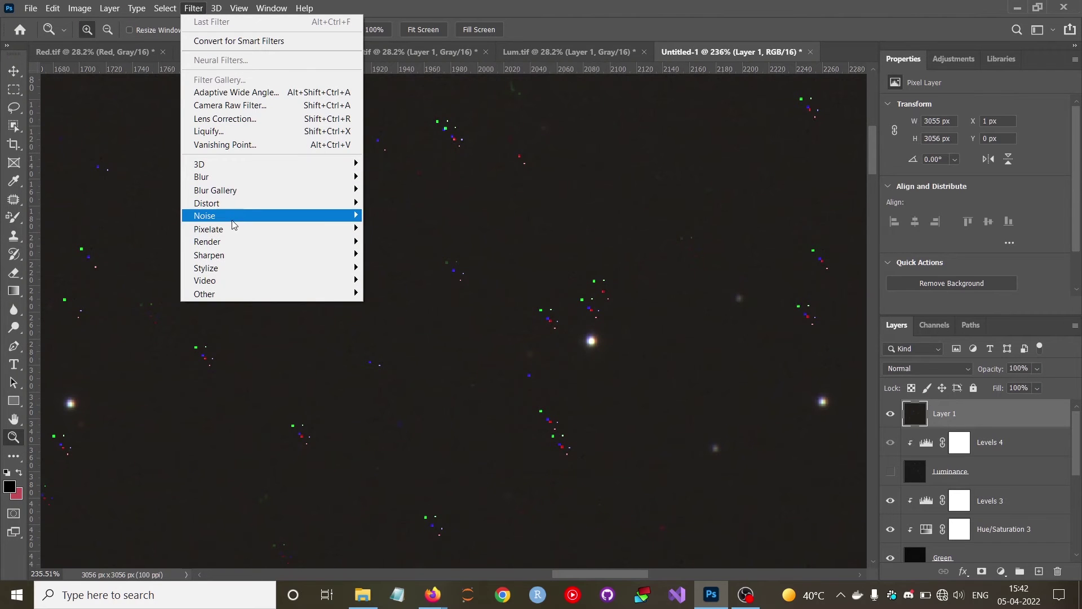
pyautogui.moveTo(204, 215)
pyautogui.click(431, 242)
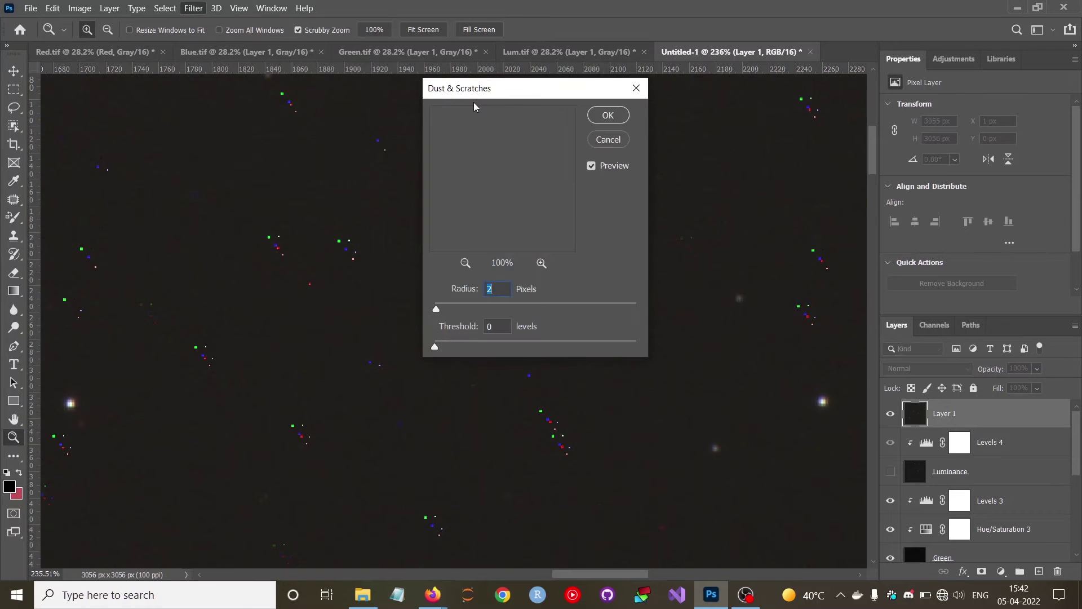
pyautogui.click(497, 288)
pyautogui.write('1')
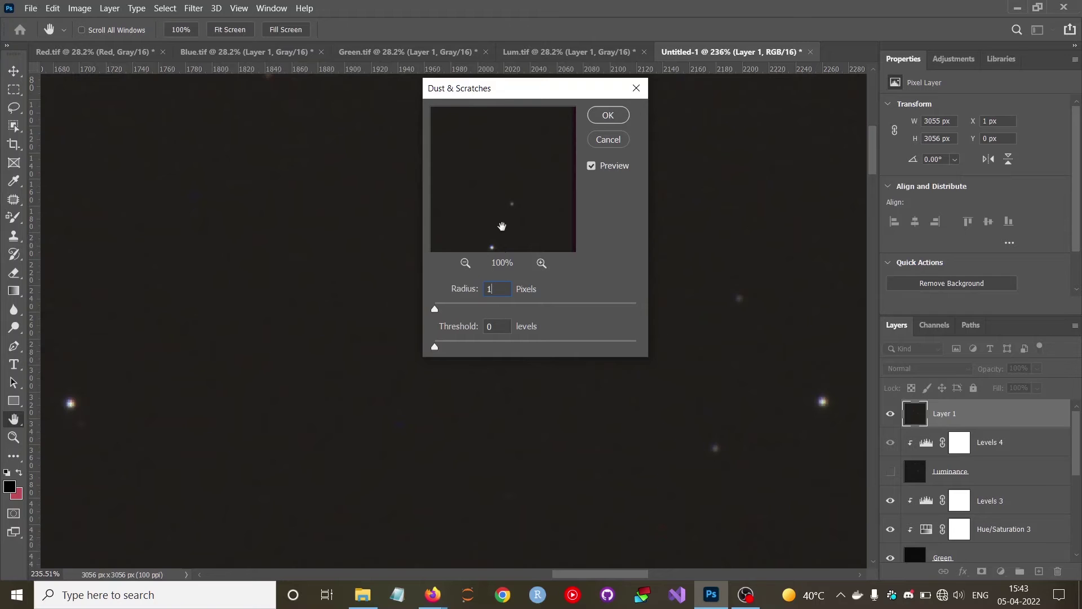
pyautogui.click(607, 116)
pyautogui.press('z')
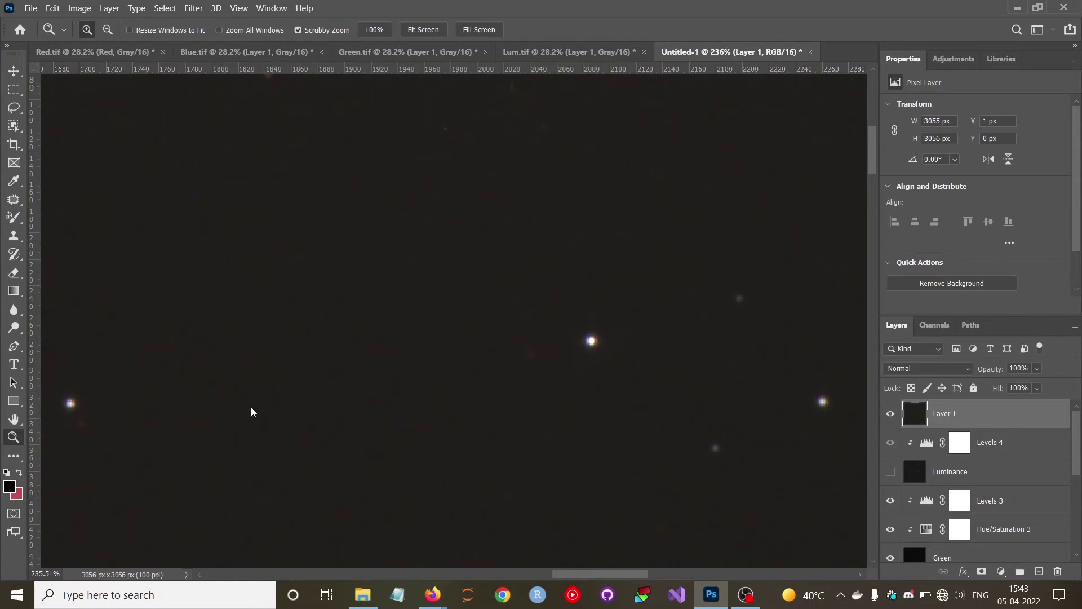
pyautogui.moveTo(481, 314)
pyautogui.mouseDown()
pyautogui.moveTo(604, 363)
pyautogui.moveTo(524, 306)
pyautogui.mouseUp()
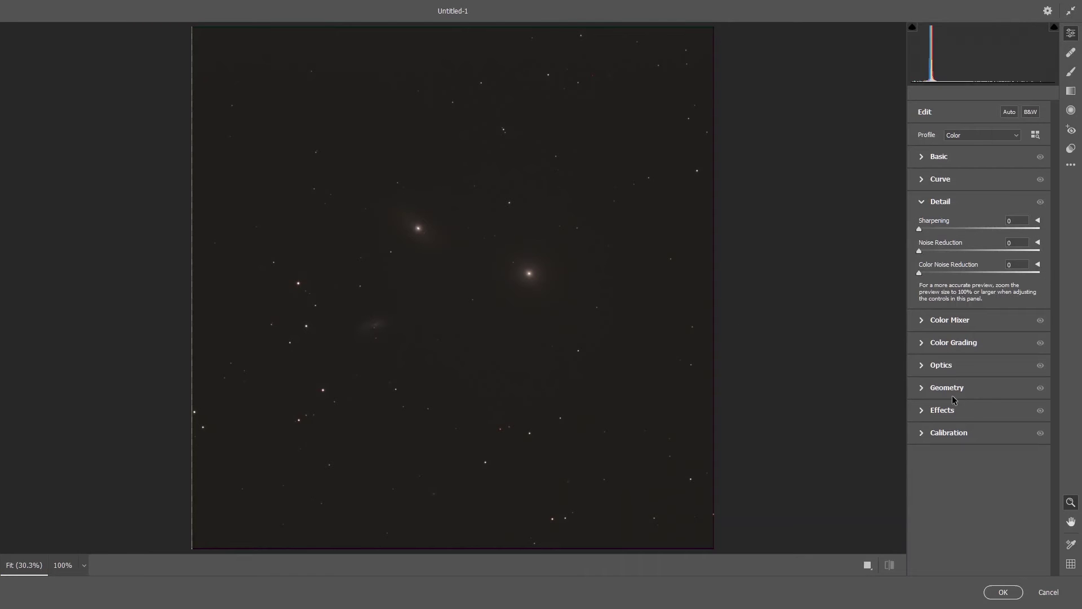
# In Camera Raw's Basic panel, test Dehaze at +100, then settle it around +85
pyautogui.click(922, 158)
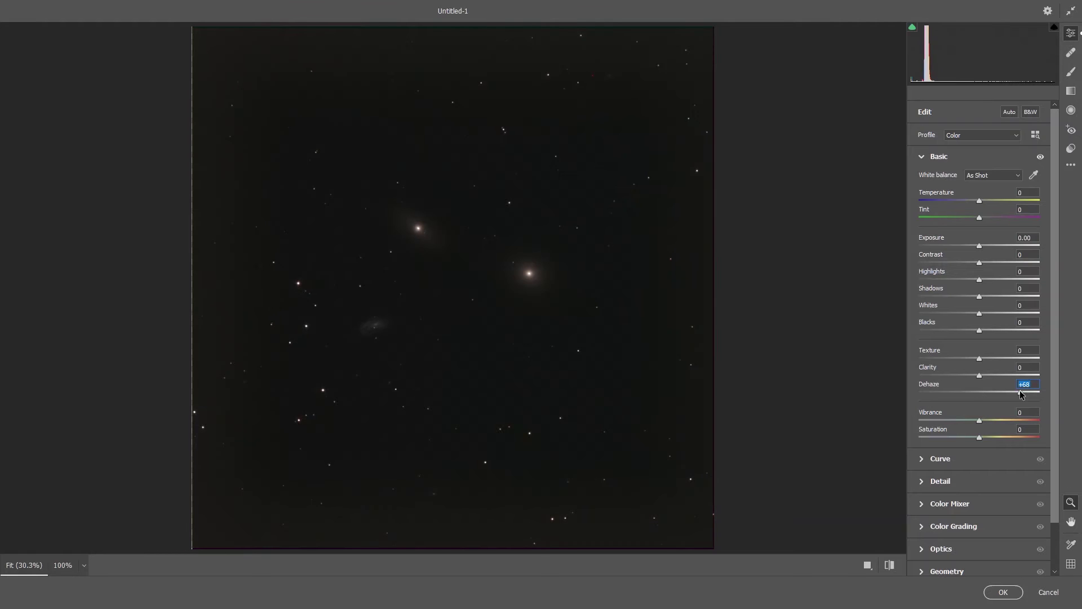
pyautogui.moveTo(1020, 393); pyautogui.dragTo(1045, 394)
pyautogui.moveTo(416, 230)
pyautogui.mouseDown()
pyautogui.moveTo(538, 275)
pyautogui.moveTo(425, 300)
pyautogui.mouseUp()
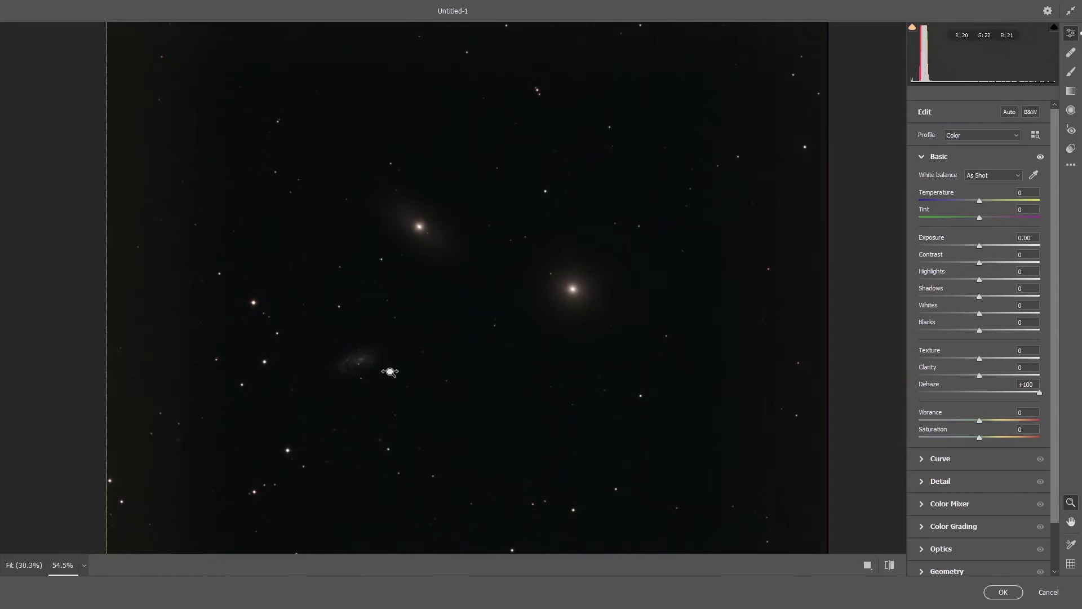
pyautogui.moveTo(387, 367)
pyautogui.mouseDown()
pyautogui.moveTo(516, 369)
pyautogui.moveTo(374, 370)
pyautogui.mouseUp()
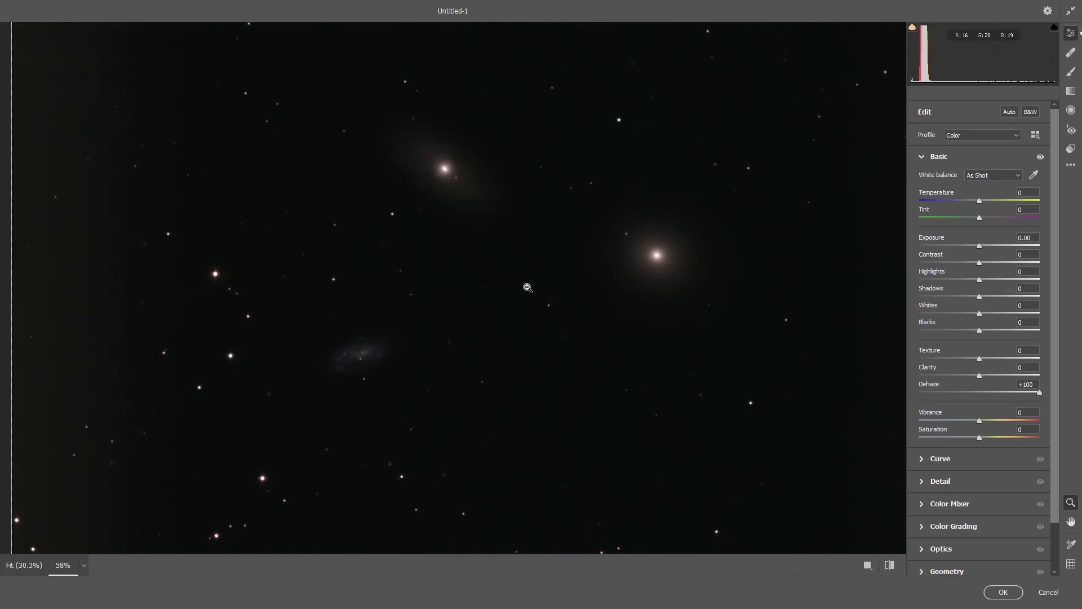
pyautogui.moveTo(527, 286); pyautogui.dragTo(406, 236)
pyautogui.rightClick(556, 187)
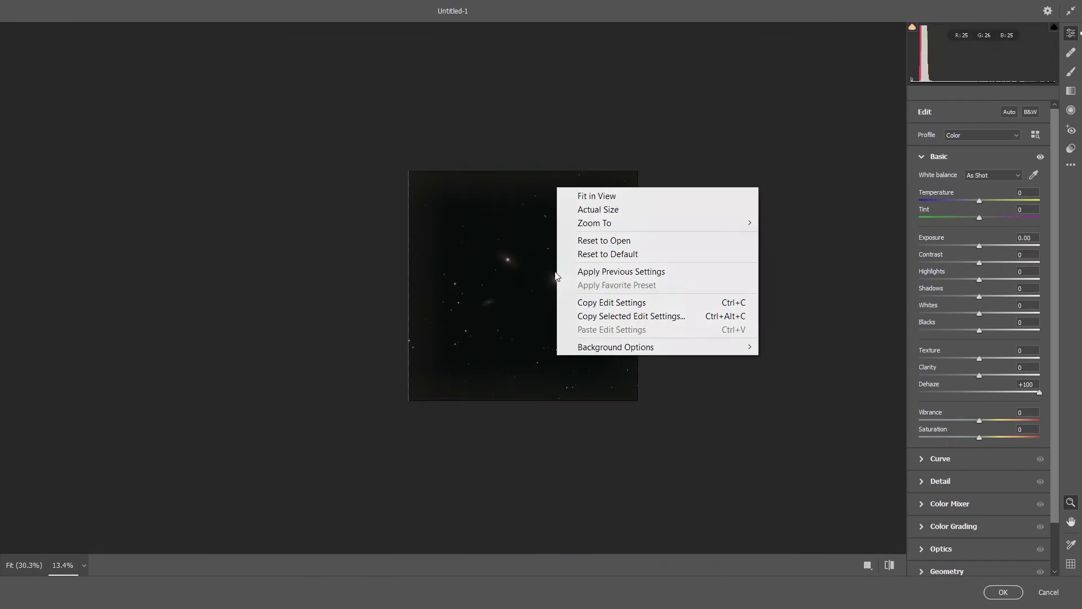
pyautogui.click(609, 195)
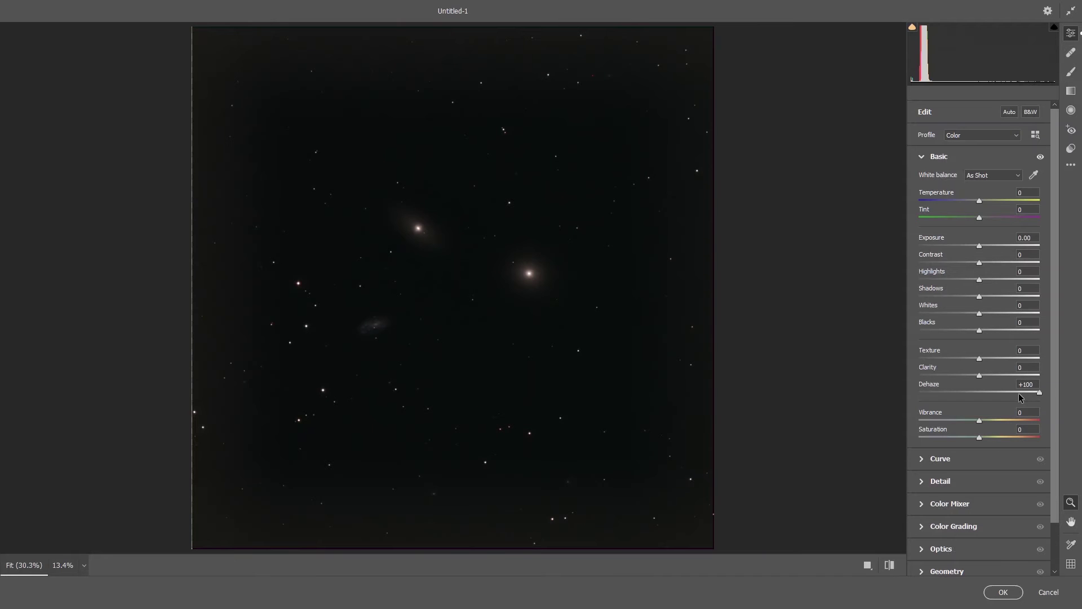
pyautogui.moveTo(1019, 393)
pyautogui.mouseDown()
pyautogui.moveTo(1061, 376)
pyautogui.moveTo(1010, 376)
pyautogui.mouseUp()
# Set Clarity to +50 and push Texture up to about +79
pyautogui.press('Down')
pyautogui.click(989, 359)
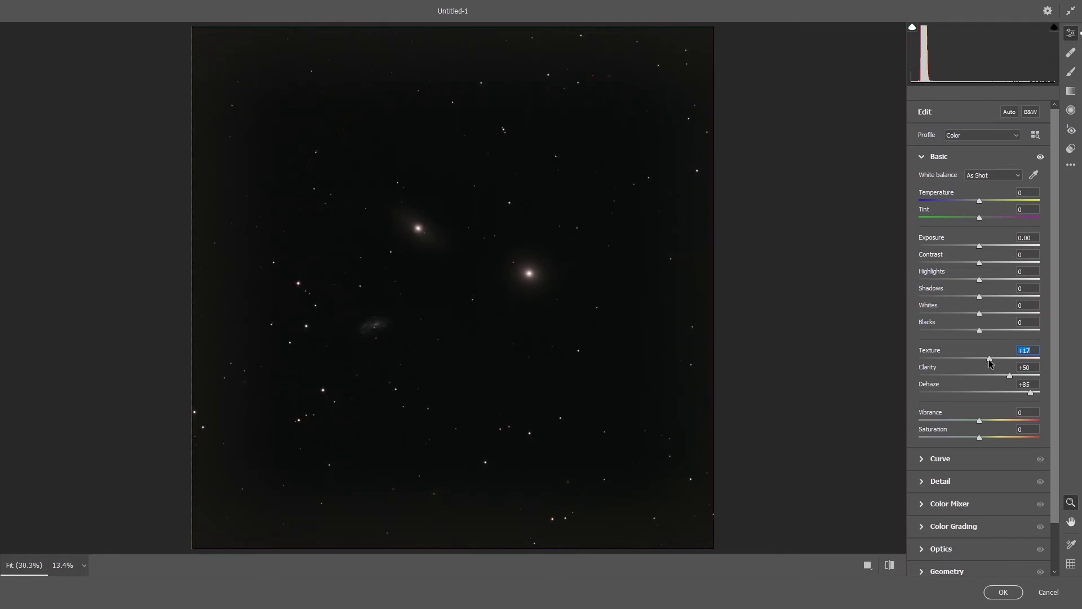
pyautogui.moveTo(989, 359); pyautogui.dragTo(1027, 359)
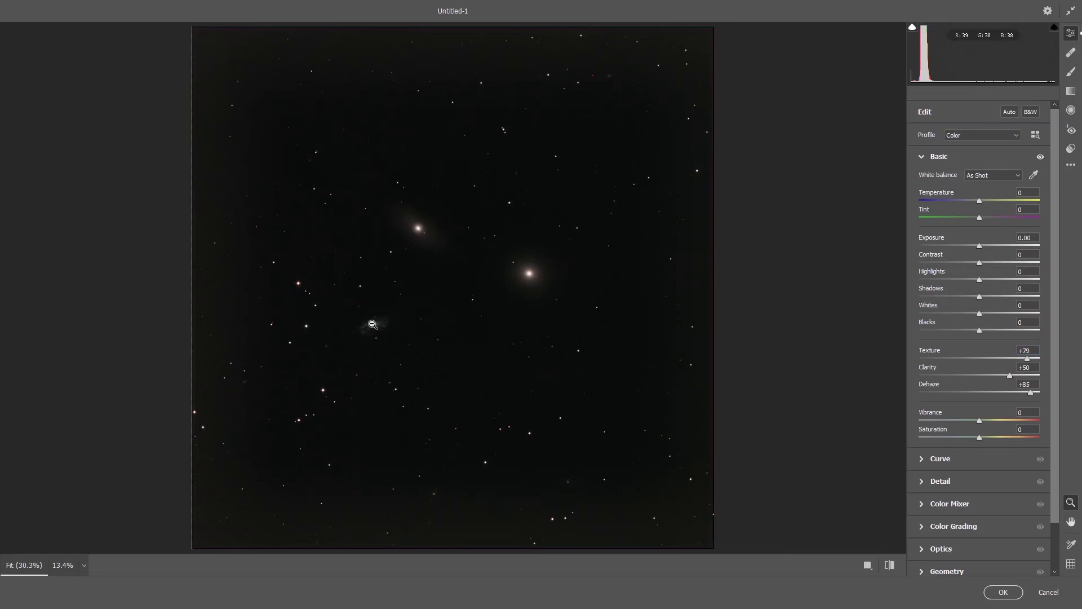
# Zoom into the small spiral galaxy and fine-tune to Texture +40, Clarity +40
pyautogui.moveTo(376, 324)
pyautogui.mouseDown()
pyautogui.moveTo(485, 333)
pyautogui.moveTo(260, 326)
pyautogui.moveTo(351, 331)
pyautogui.mouseUp()
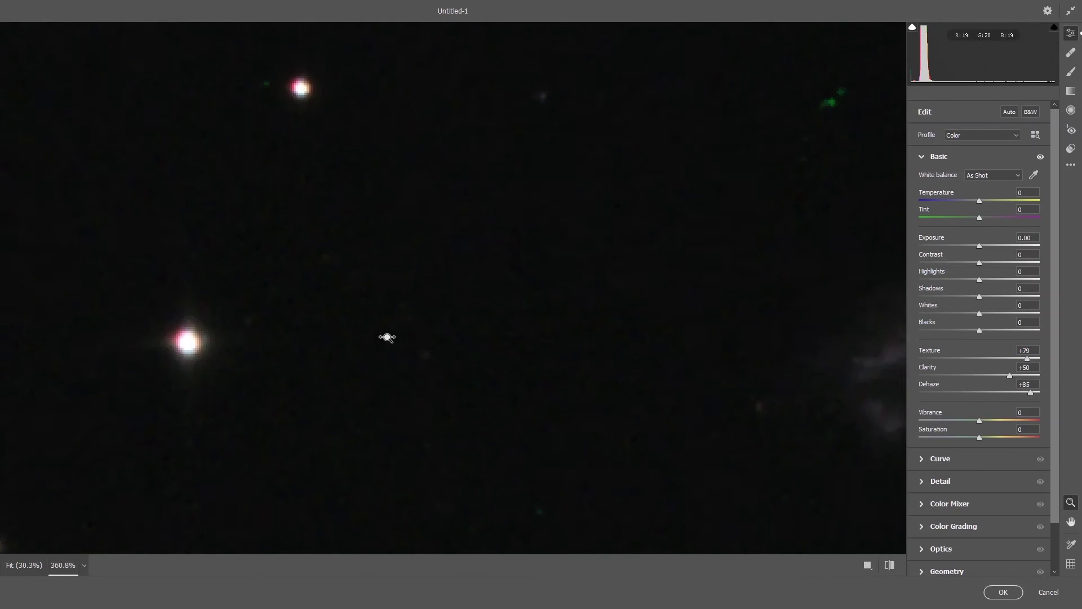
pyautogui.moveTo(588, 330); pyautogui.dragTo(663, 332)
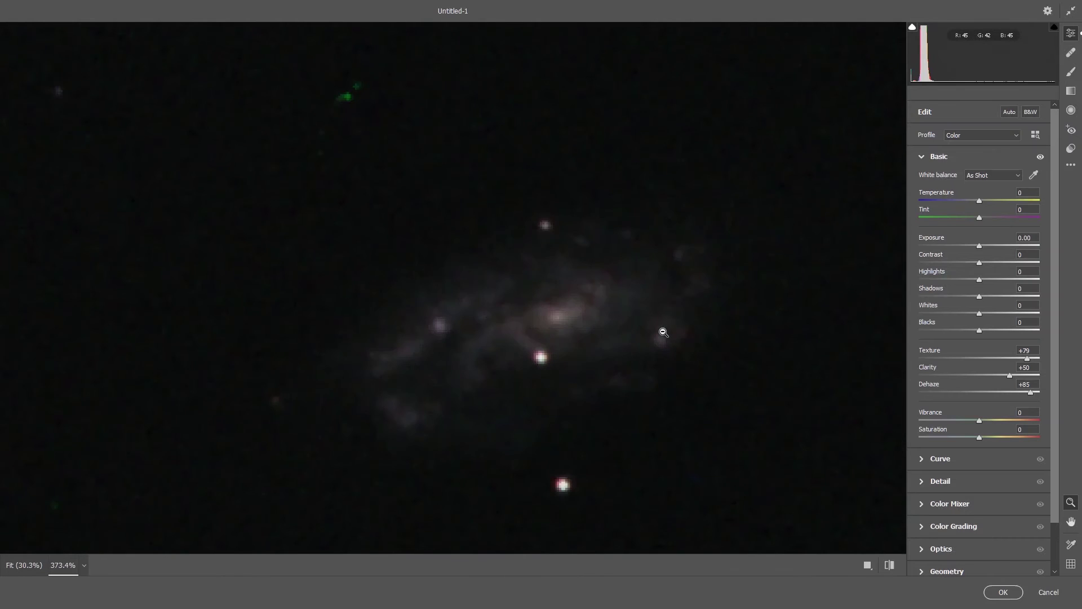
pyautogui.moveTo(1013, 365); pyautogui.dragTo(1006, 363)
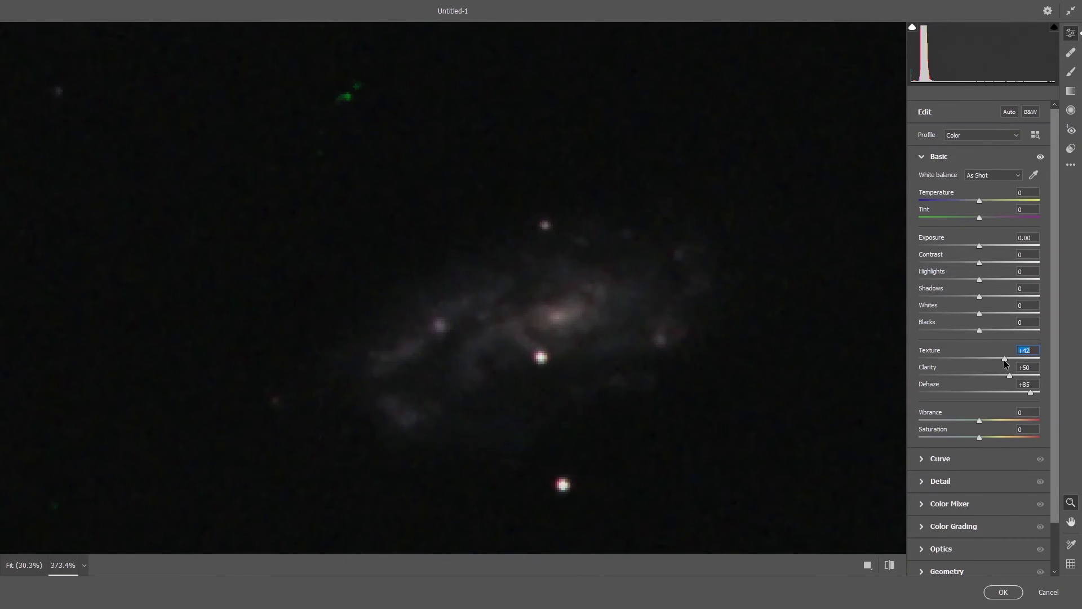
pyautogui.click(998, 372)
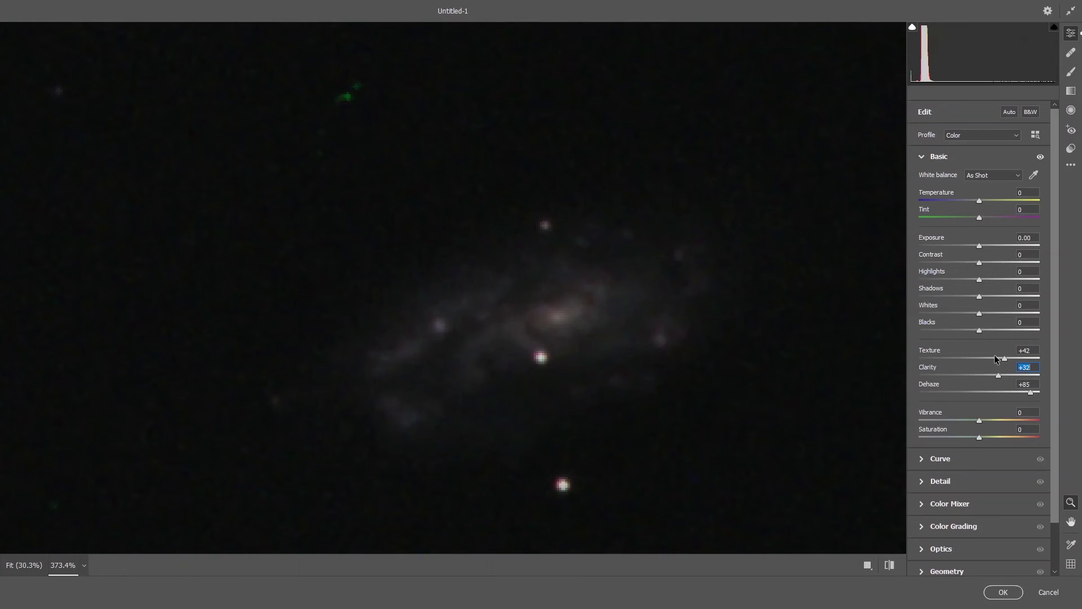
pyautogui.click(995, 358)
pyautogui.click(997, 359)
pyautogui.press('Up')
pyautogui.press('Up')
# Adjust the Blacks slider, lifting it from -25 up toward +30
pyautogui.moveTo(979, 331)
pyautogui.mouseDown()
pyautogui.moveTo(961, 332)
pyautogui.moveTo(991, 332)
pyautogui.moveTo(970, 335)
pyautogui.mouseUp()
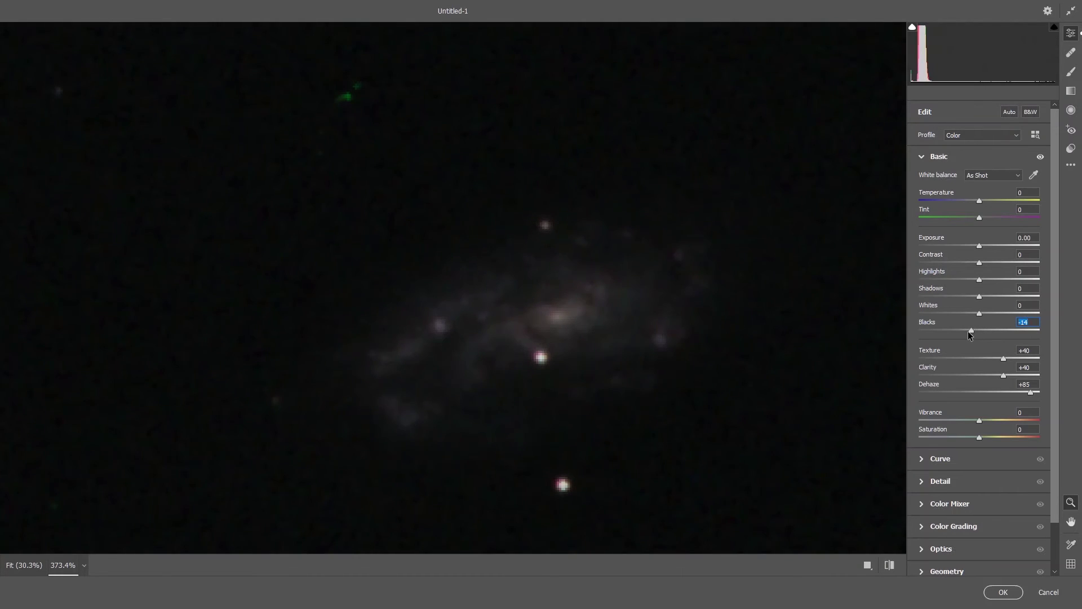
pyautogui.moveTo(972, 333); pyautogui.dragTo(974, 336)
pyautogui.moveTo(993, 333)
pyautogui.mouseDown()
pyautogui.moveTo(1005, 333)
pyautogui.moveTo(990, 328)
pyautogui.mouseUp()
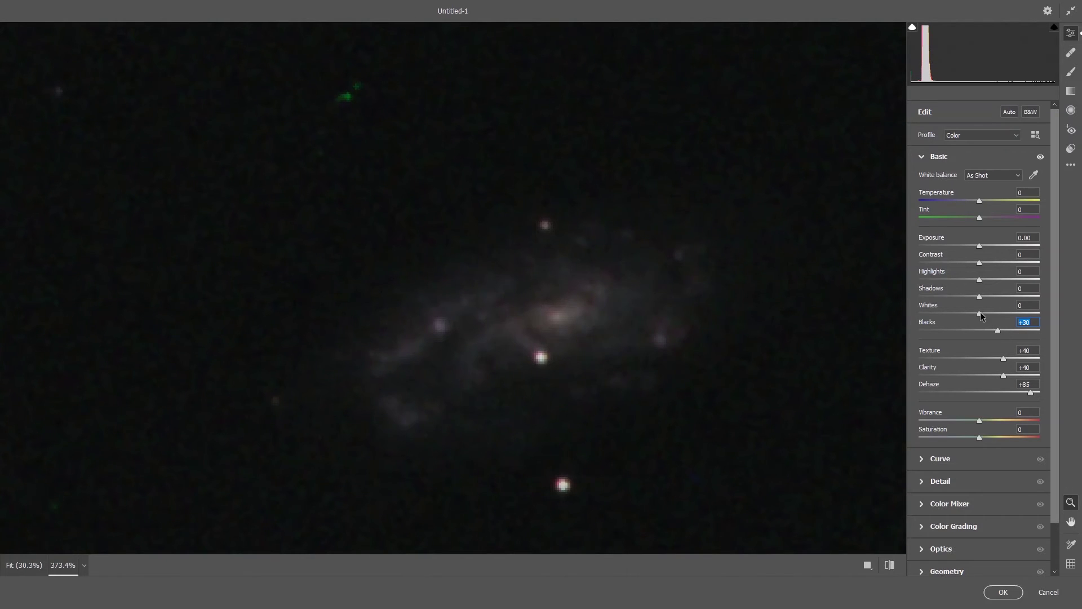
# Fit the preview in view, inspect the upper and lower galaxies, then zoom into the small spiral
pyautogui.rightClick(654, 312)
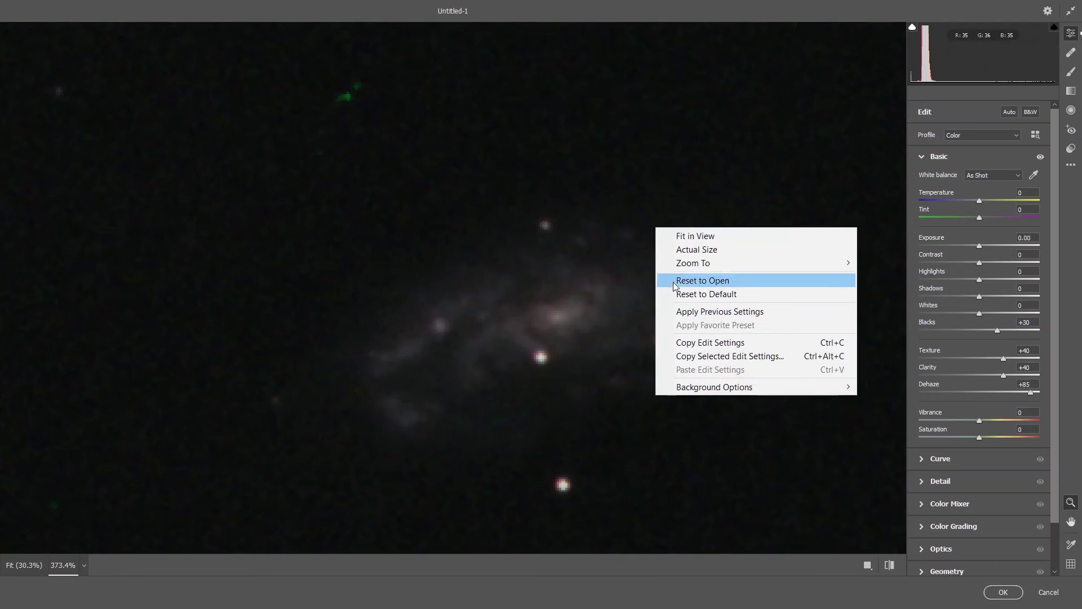
pyautogui.click(677, 236)
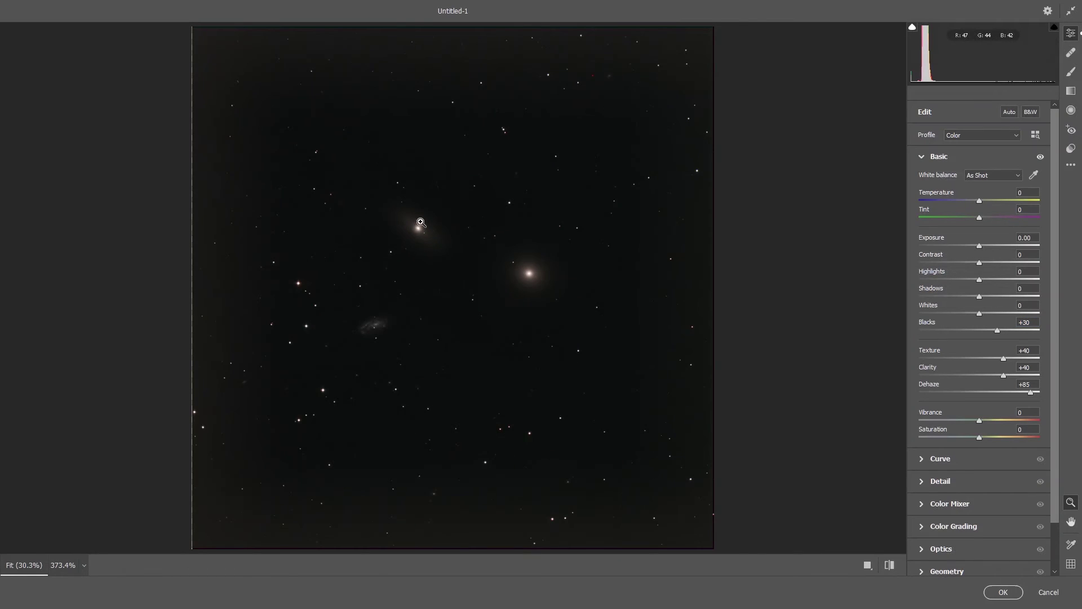
pyautogui.moveTo(422, 222); pyautogui.dragTo(575, 274)
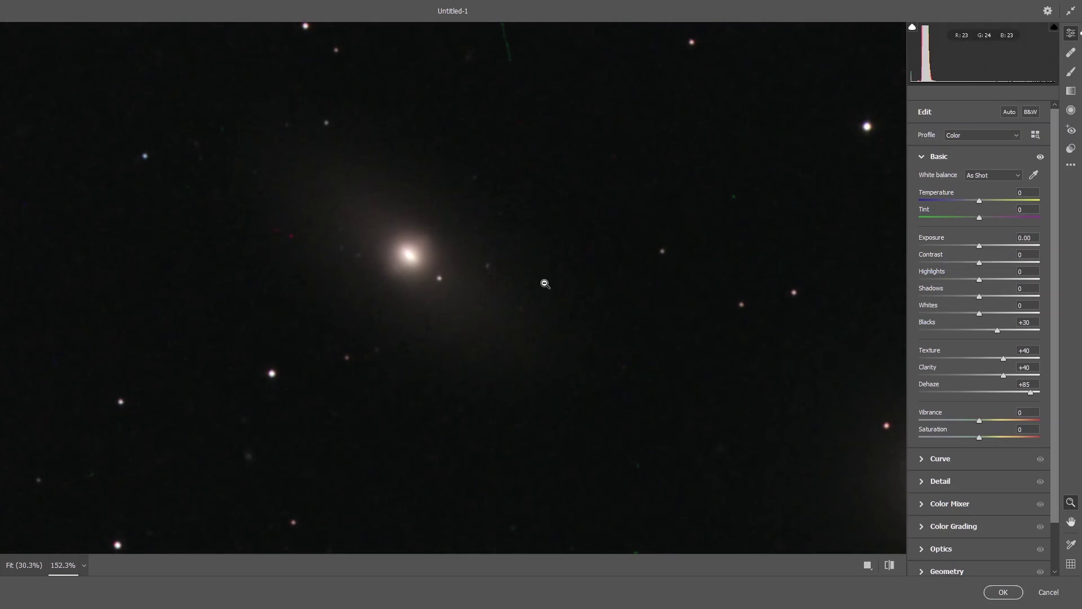
pyautogui.rightClick(538, 322)
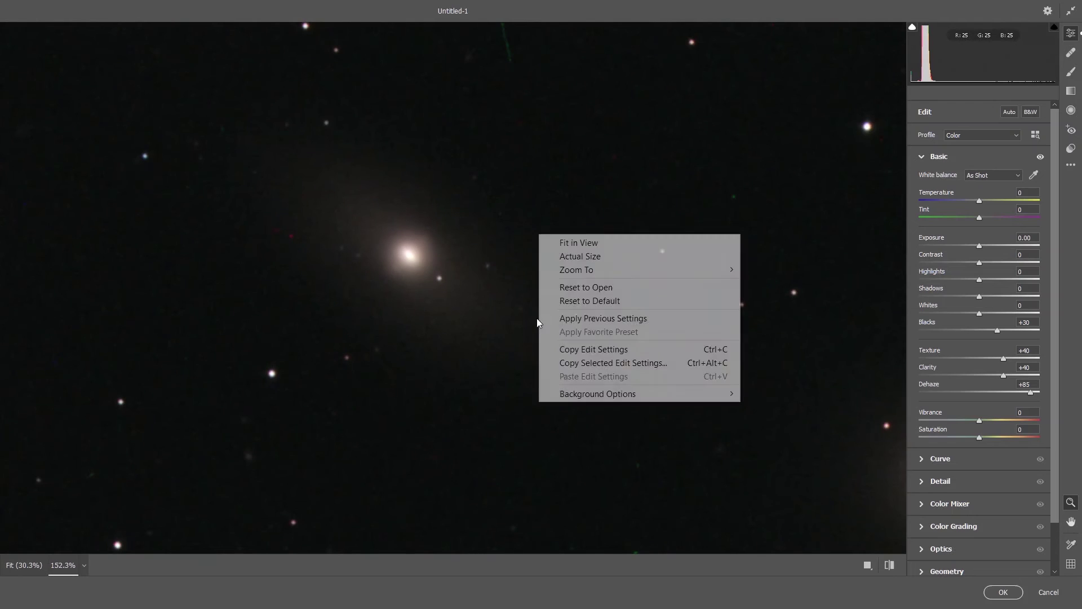
pyautogui.click(580, 243)
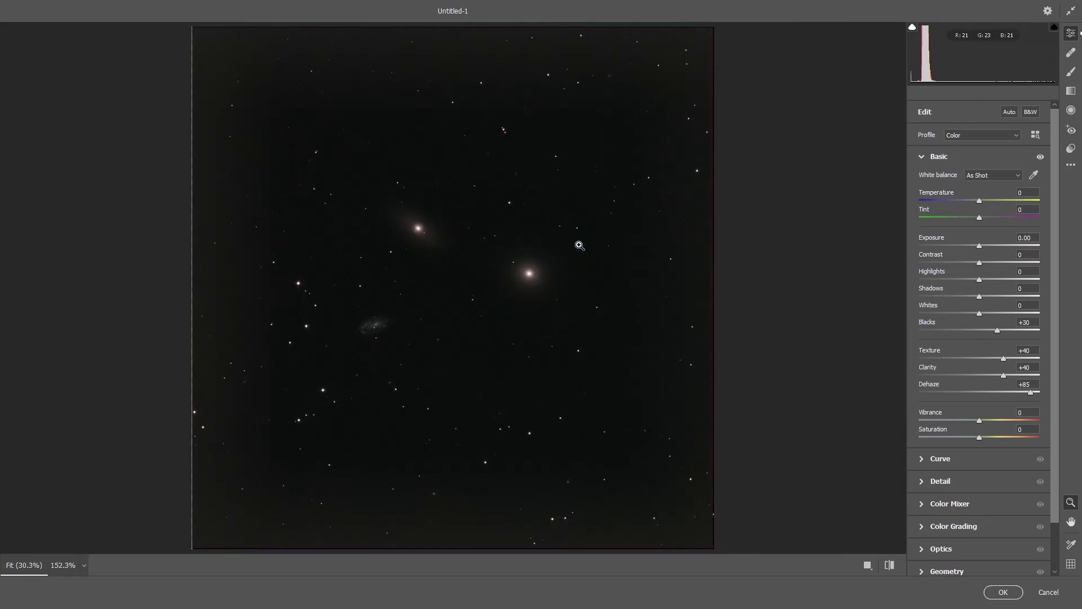
pyautogui.click(538, 277)
pyautogui.keyDown('alt'); pyautogui.click(527, 274); pyautogui.keyUp('alt')
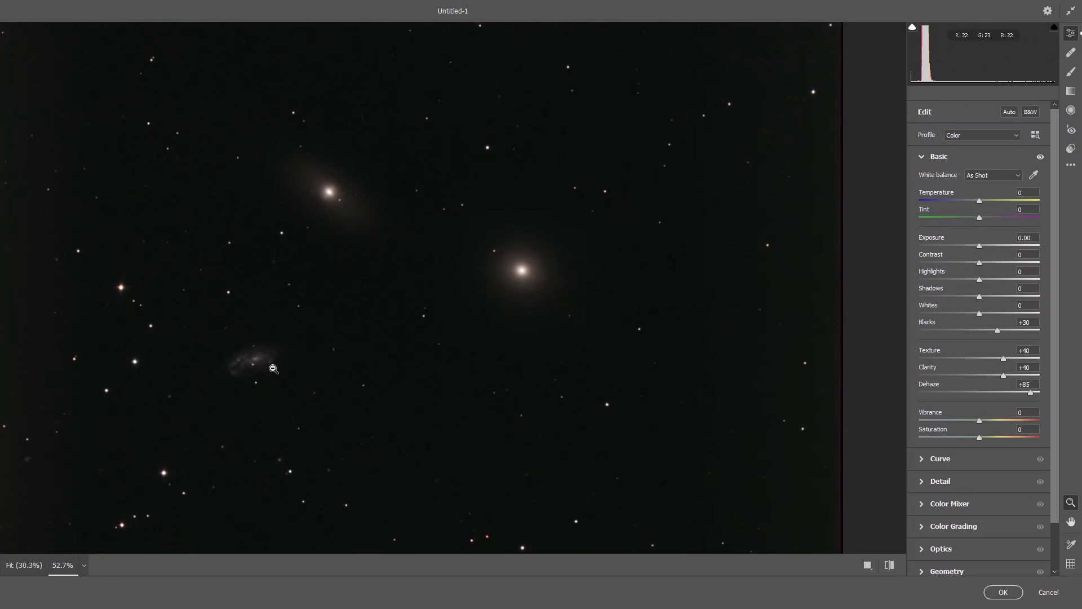
pyautogui.moveTo(220, 377); pyautogui.dragTo(386, 393)
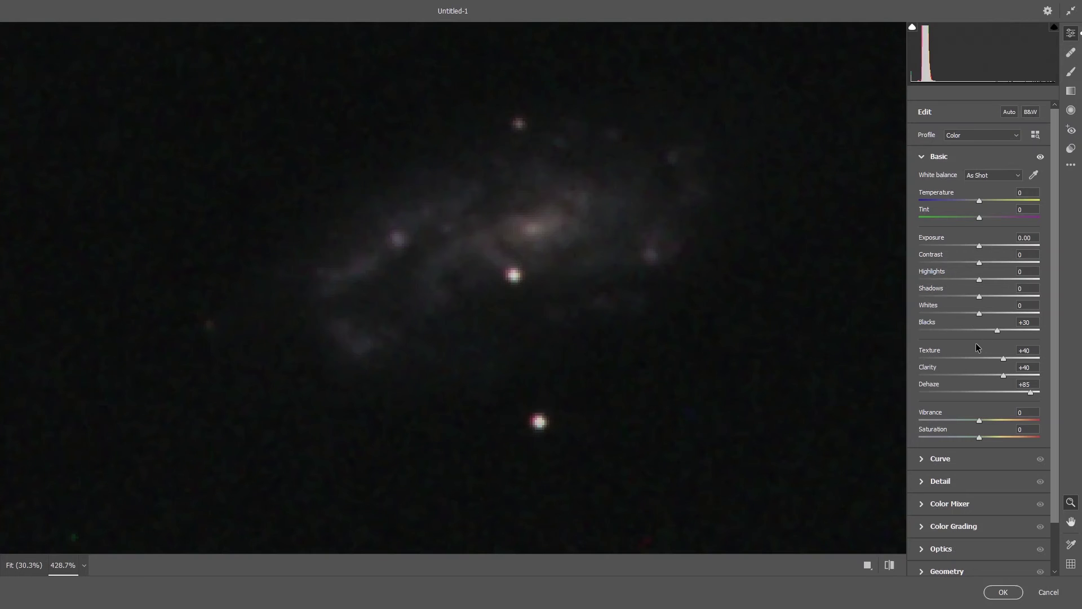
# Raise Whites to +40, check the left galaxy up close, and fit the whole image in view
pyautogui.moveTo(977, 316)
pyautogui.mouseDown()
pyautogui.moveTo(962, 318)
pyautogui.moveTo(1009, 323)
pyautogui.mouseUp()
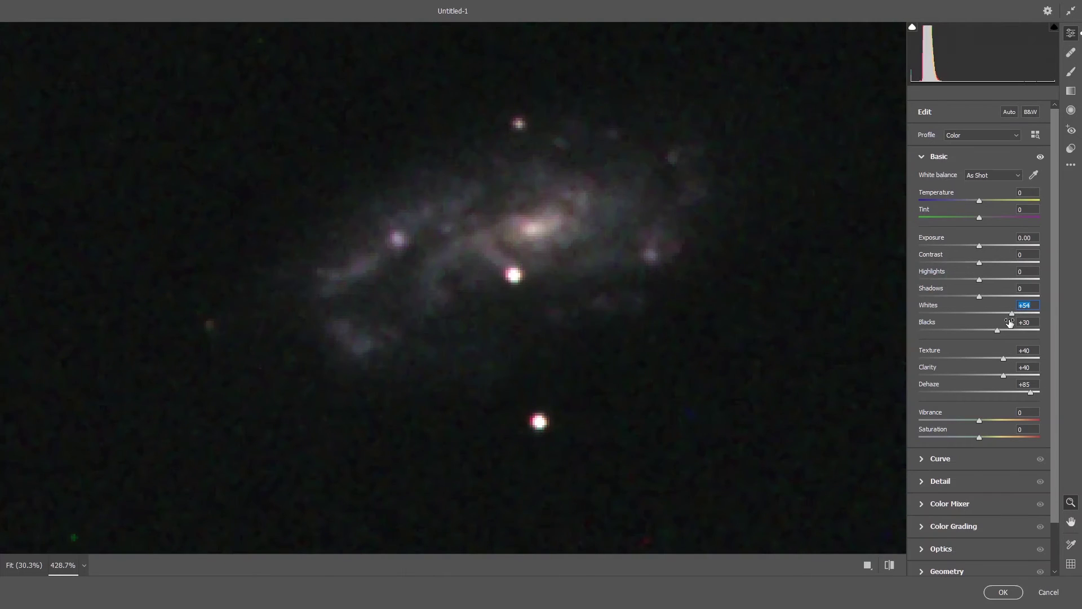
pyautogui.moveTo(1008, 322)
pyautogui.mouseDown()
pyautogui.moveTo(995, 318)
pyautogui.moveTo(1007, 319)
pyautogui.mouseUp()
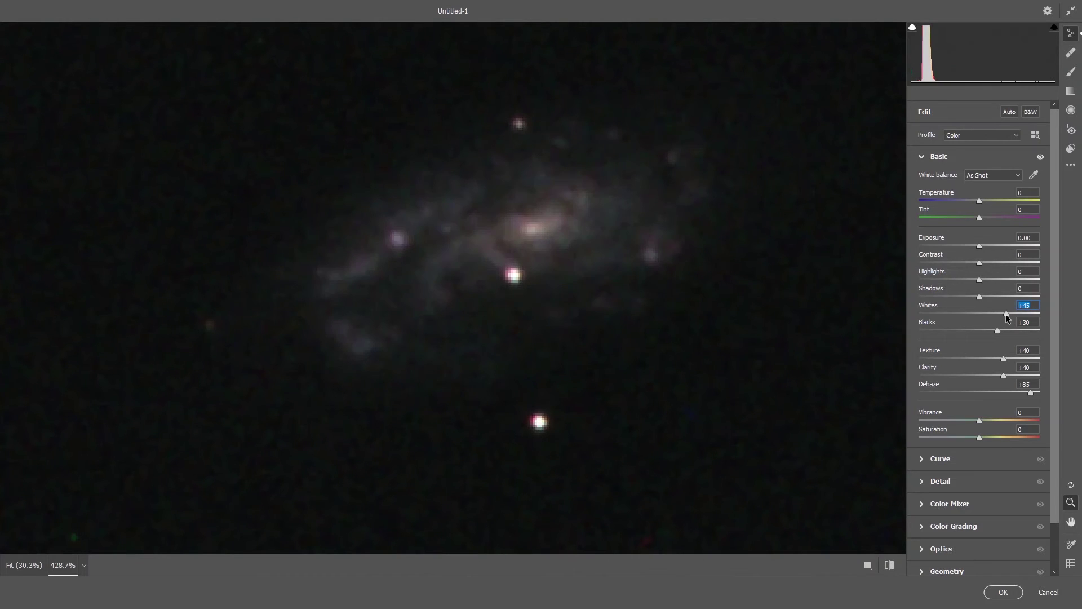
pyautogui.rightClick(527, 257)
pyautogui.click(552, 185)
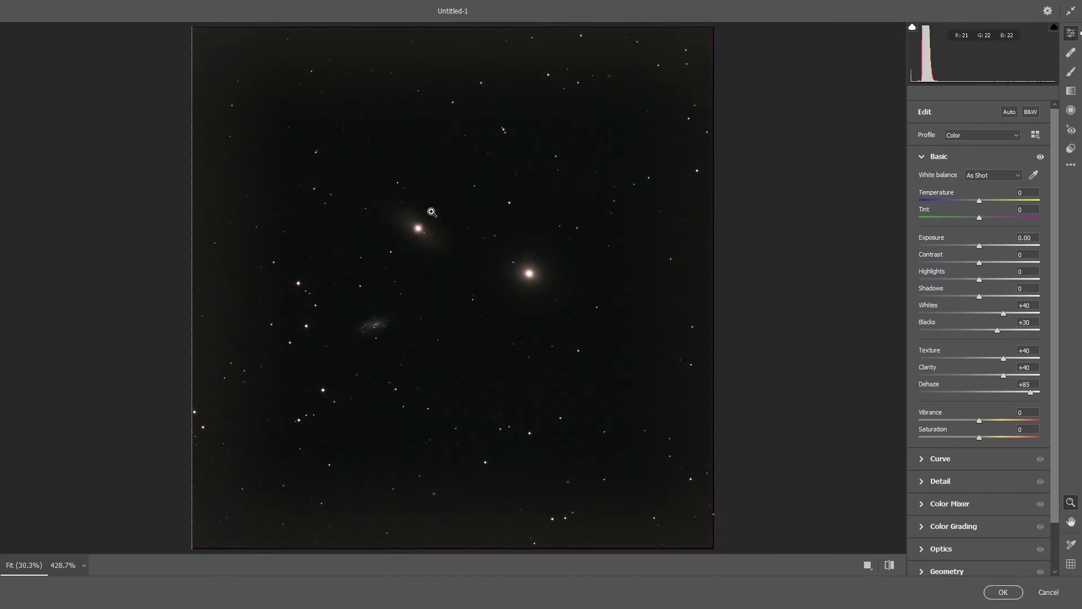
pyautogui.moveTo(417, 228)
pyautogui.mouseDown()
pyautogui.moveTo(545, 273)
pyautogui.moveTo(444, 263)
pyautogui.mouseUp()
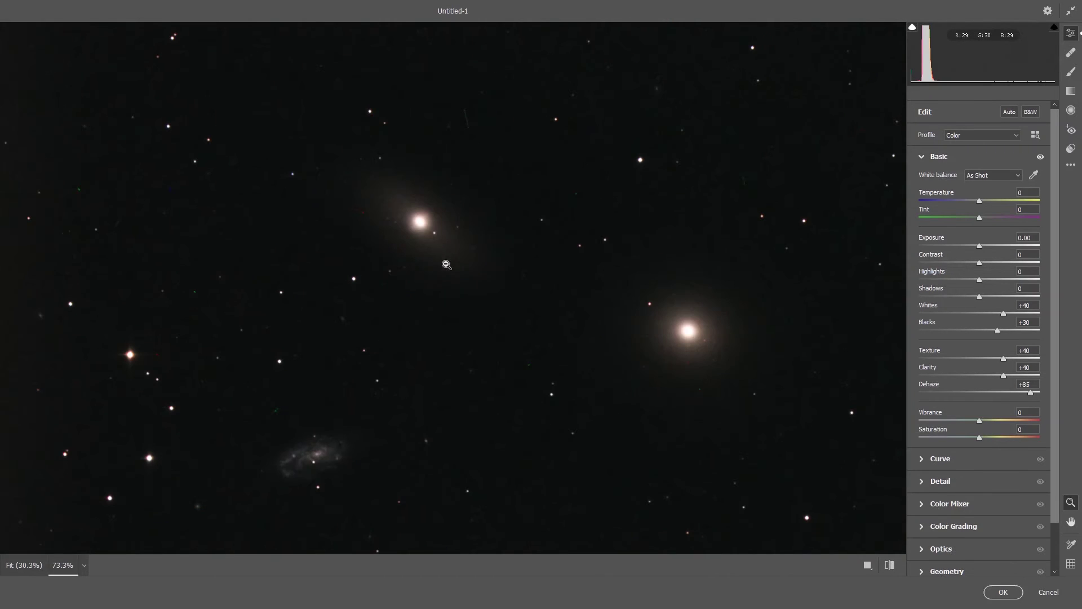
pyautogui.rightClick(420, 367)
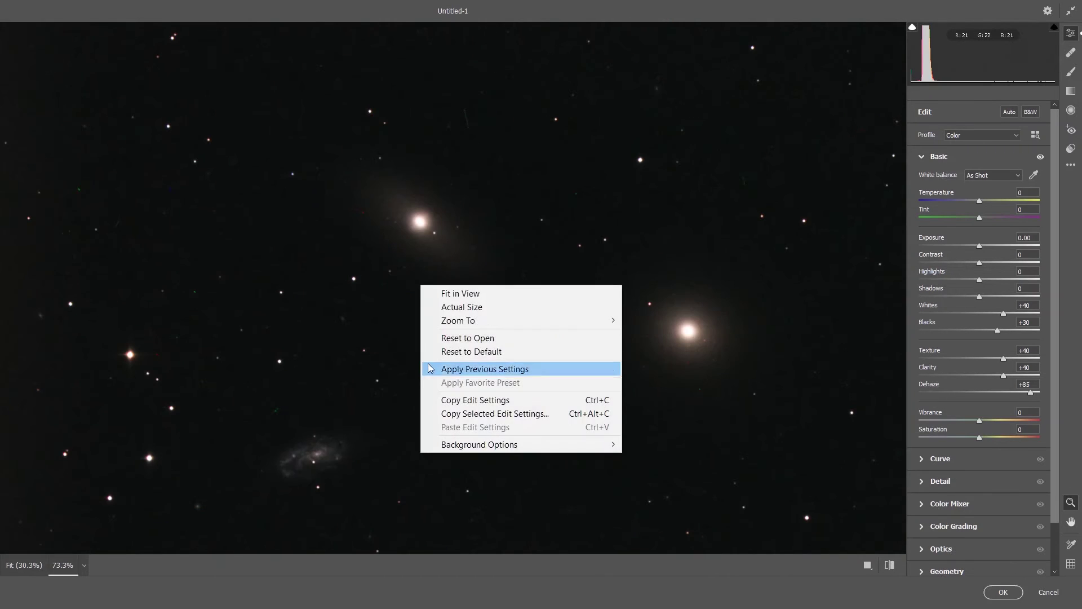
pyautogui.click(431, 294)
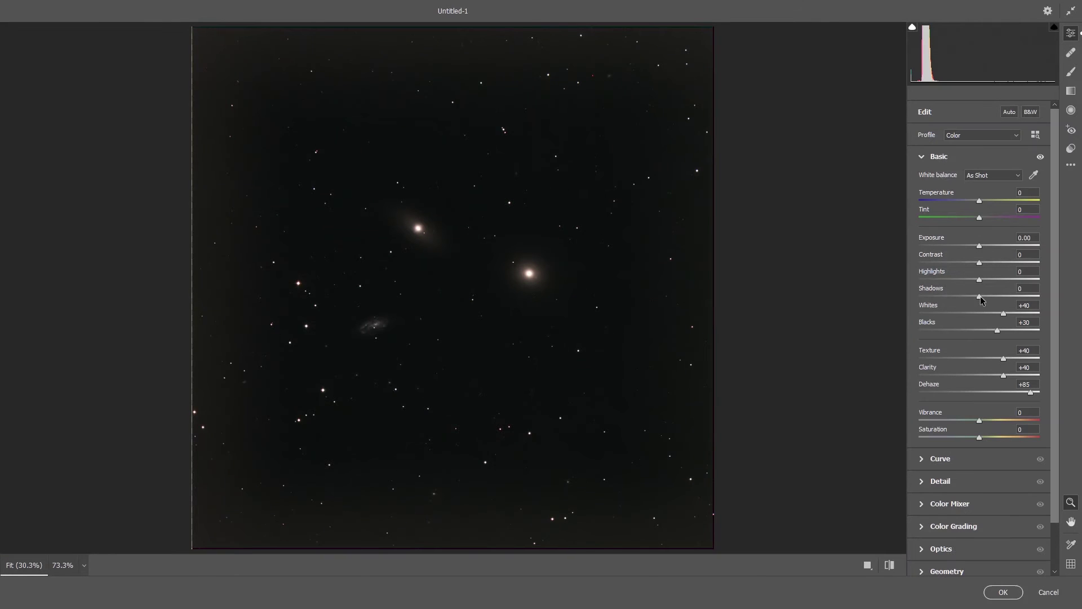
# Set Shadows to +27 and lower Contrast to -24, alongside Highlights +51, Whites +23, Blacks +27
pyautogui.moveTo(979, 296); pyautogui.dragTo(1024, 294)
pyautogui.moveTo(1025, 295)
pyautogui.mouseDown()
pyautogui.moveTo(1006, 295)
pyautogui.moveTo(1021, 299)
pyautogui.mouseUp()
pyautogui.rightClick(403, 276)
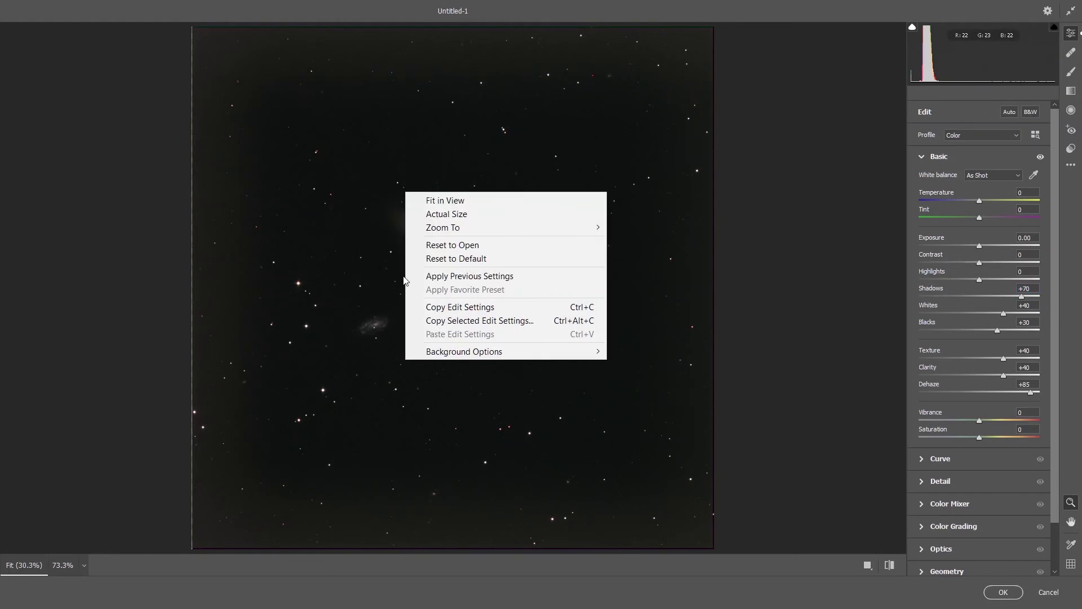
pyautogui.click(363, 312)
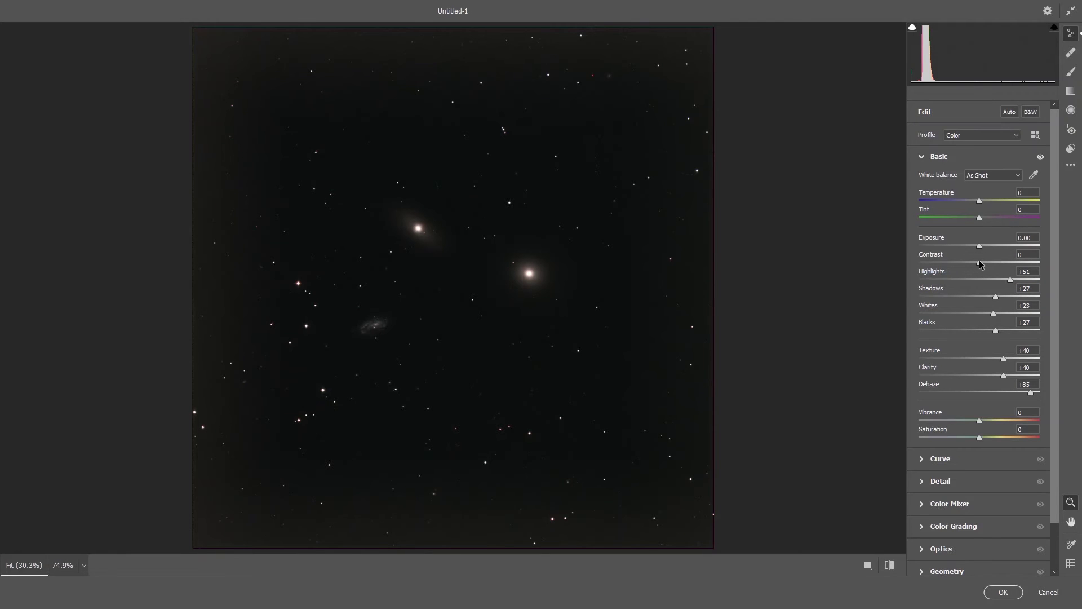
pyautogui.moveTo(979, 262); pyautogui.dragTo(965, 263)
# Zoom on the small spiral galaxy, reset Contrast to 0, and set Exposure to +0.50
pyautogui.click(368, 326)
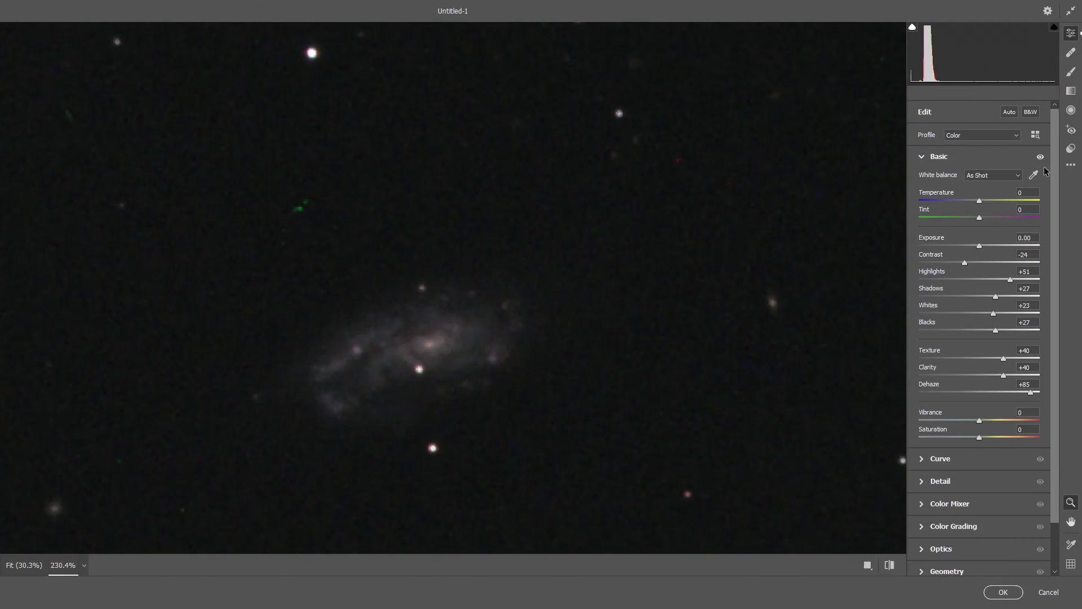
pyautogui.write('0')
pyautogui.moveTo(972, 245); pyautogui.dragTo(997, 249)
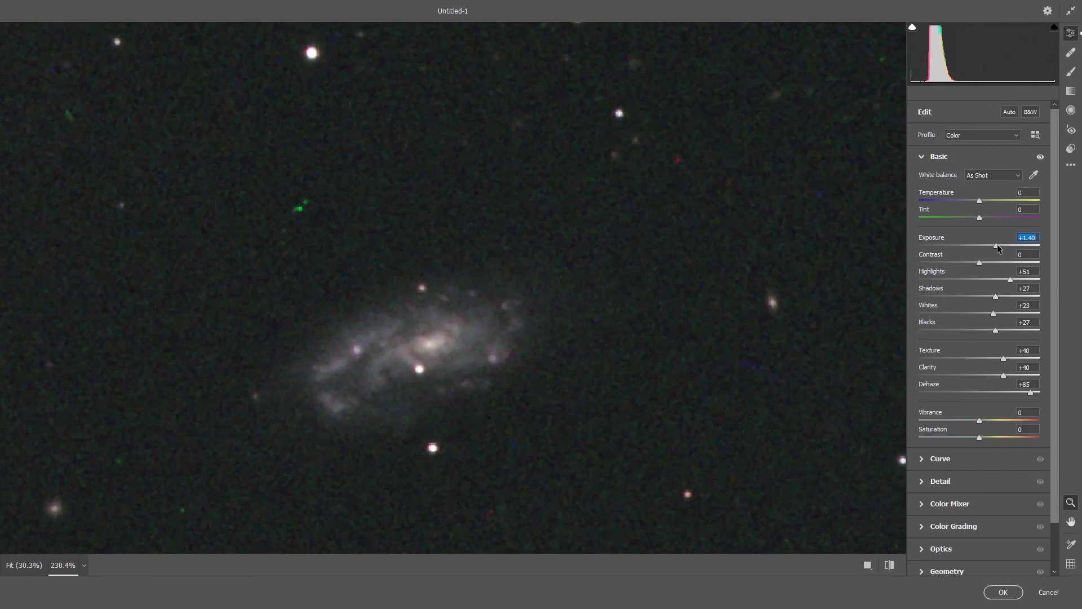
pyautogui.press('Down')
pyautogui.press('Down')
pyautogui.press('Down')
pyautogui.press('Down')
pyautogui.press('Down')
pyautogui.press('Down')
pyautogui.press('Down')
pyautogui.press('Down')
pyautogui.press('Down')
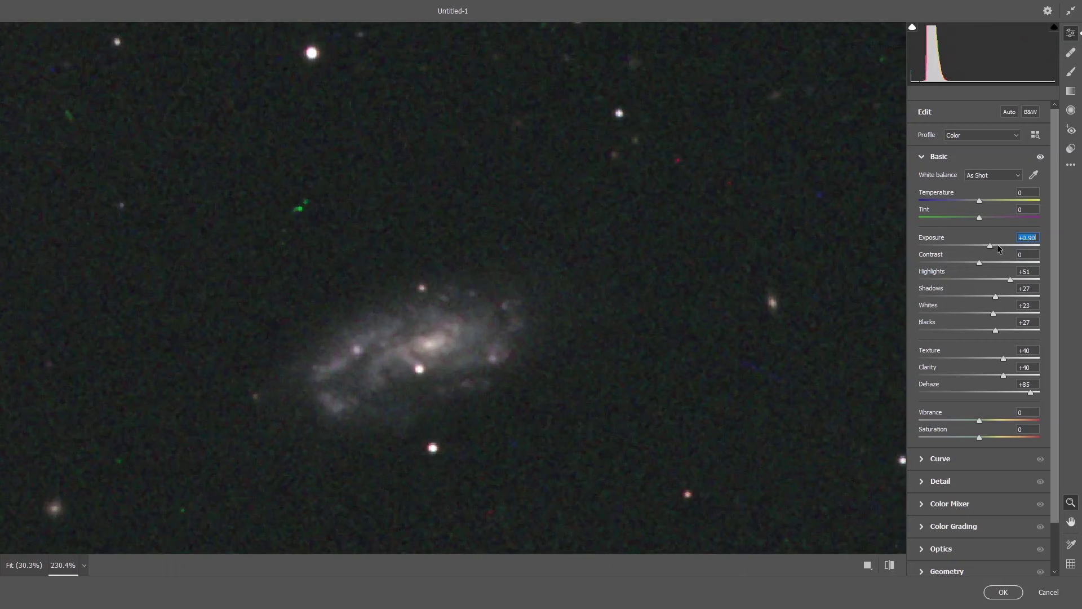
pyautogui.press('Down')
pyautogui.press('Down')
pyautogui.press('Down')
pyautogui.press('Down')
pyautogui.press('Down')
pyautogui.press('Down')
pyautogui.press('Down')
pyautogui.press('Down')
pyautogui.press('Down')
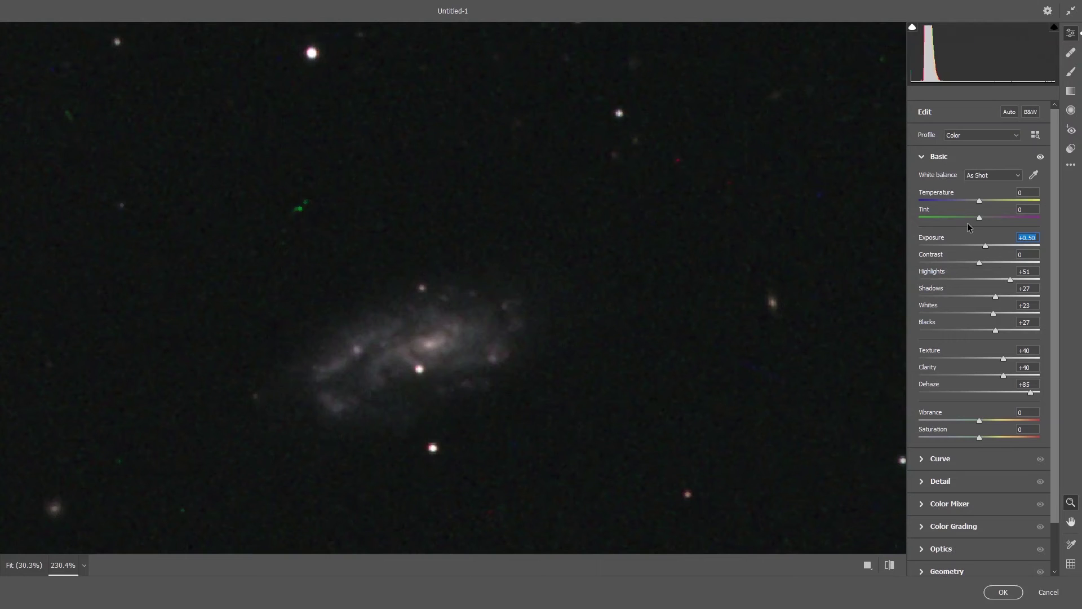
# In the Detail panel, set Noise Reduction and Color Noise Reduction both to 10, then fit the view
pyautogui.click(922, 158)
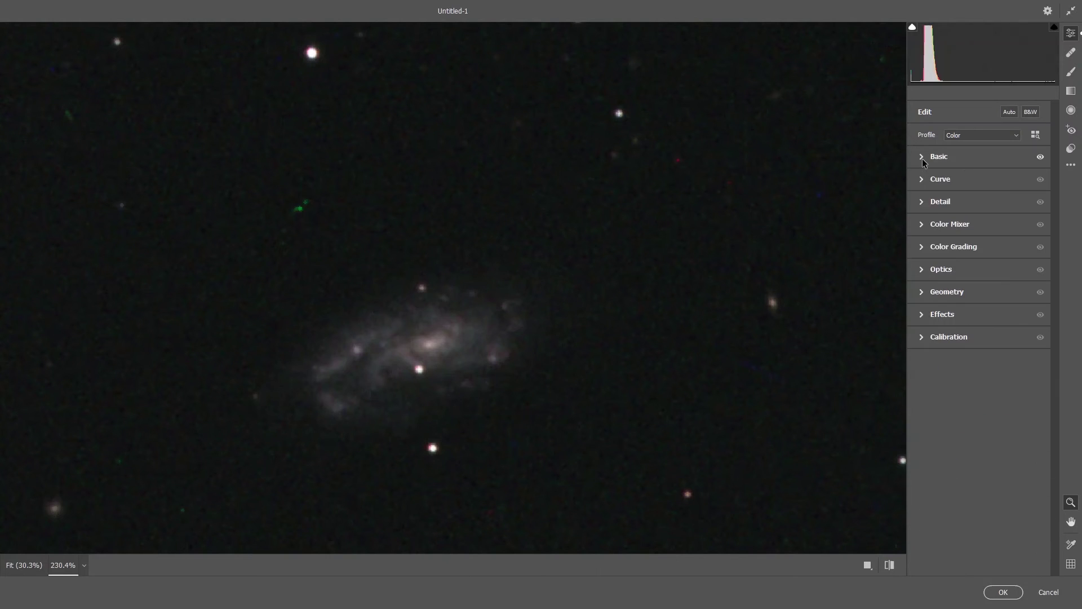
pyautogui.click(922, 203)
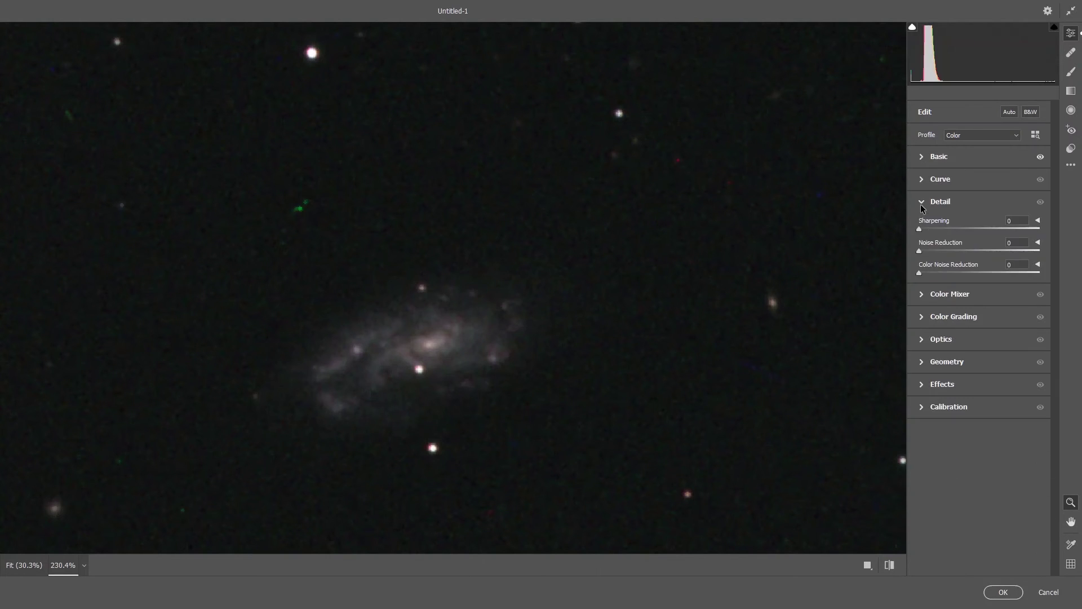
pyautogui.click(928, 246)
pyautogui.click(937, 250)
pyautogui.click(928, 271)
pyautogui.rightClick(426, 253)
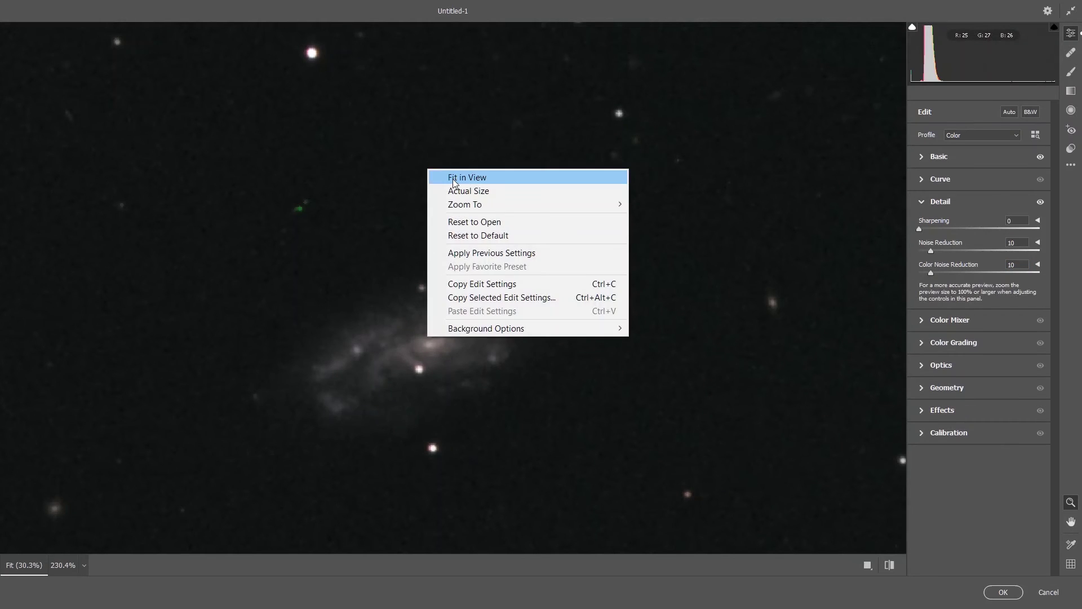
pyautogui.click(445, 177)
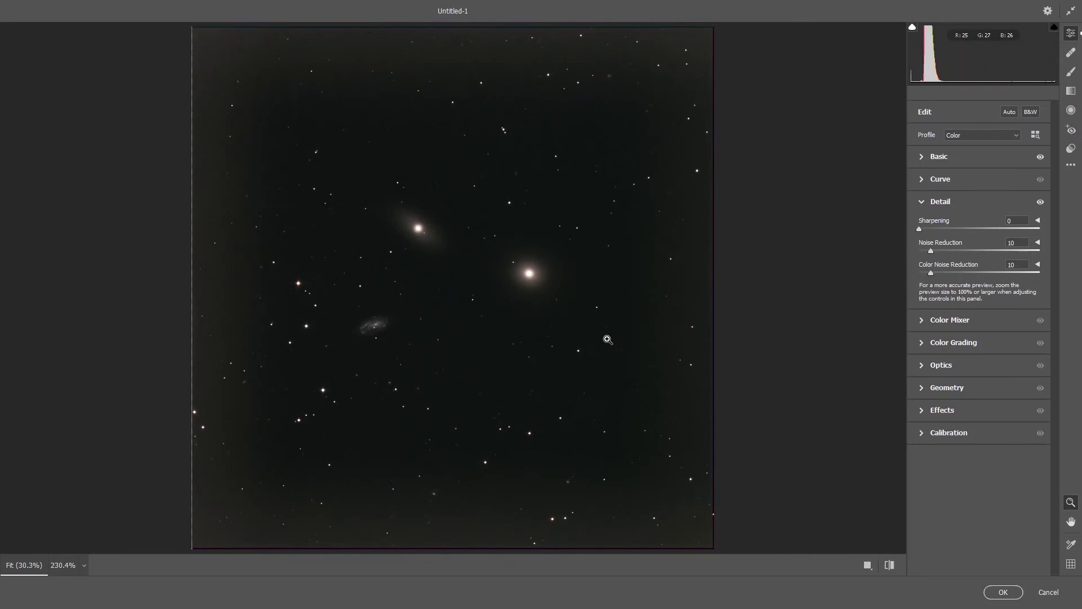
# Check the galaxies up close, fit the image in view, and commit the Camera Raw edits with OK
pyautogui.moveTo(423, 228); pyautogui.dragTo(486, 280)
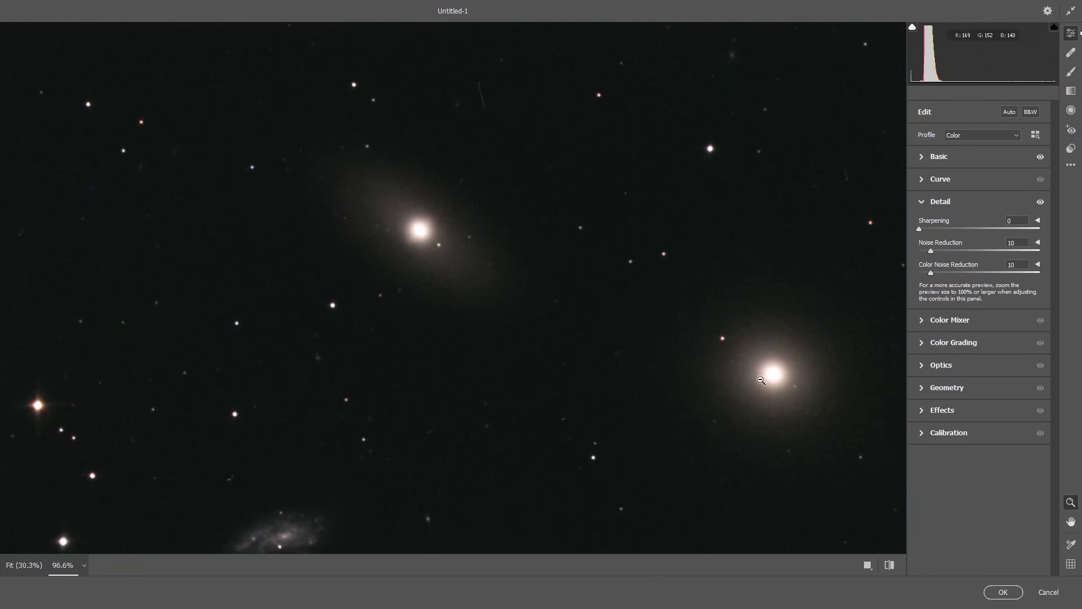
pyautogui.keyDown('alt'); pyautogui.click(532, 331); pyautogui.keyUp('alt')
pyautogui.rightClick(574, 331)
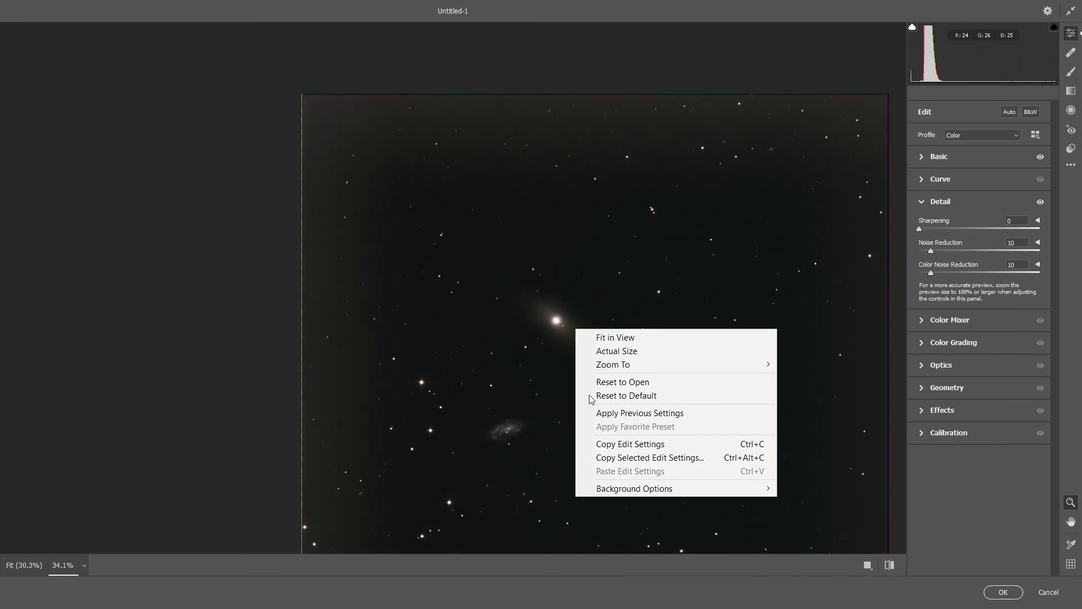
pyautogui.click(604, 340)
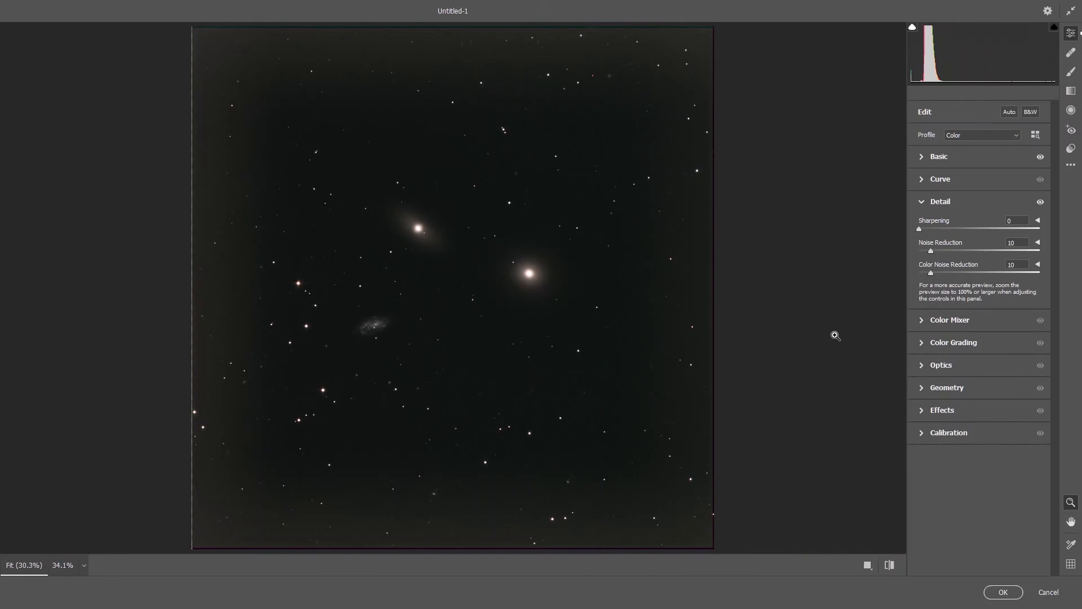
pyautogui.click(1004, 592)
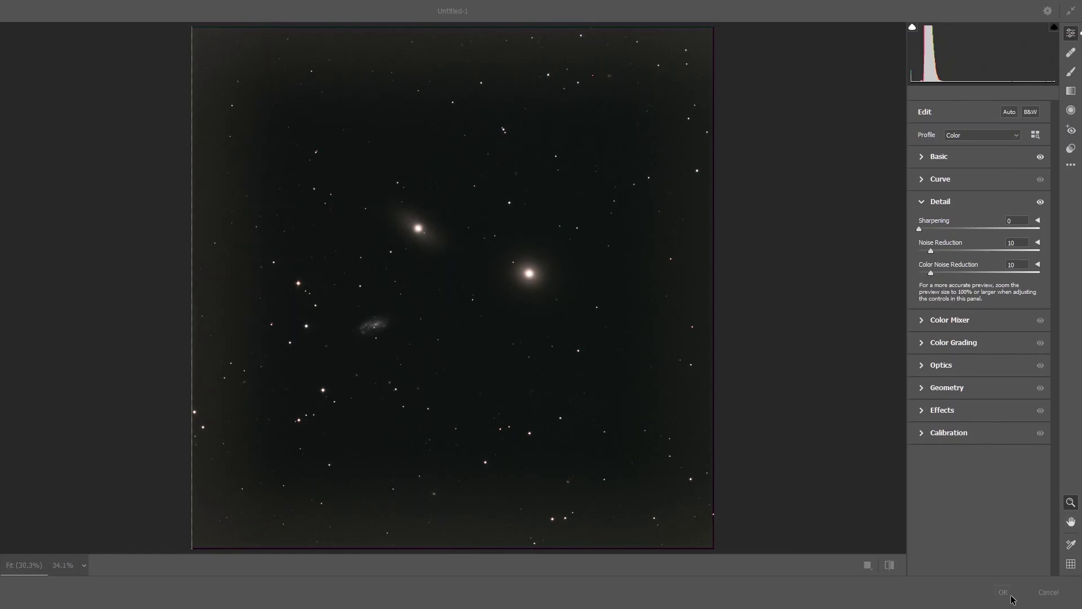
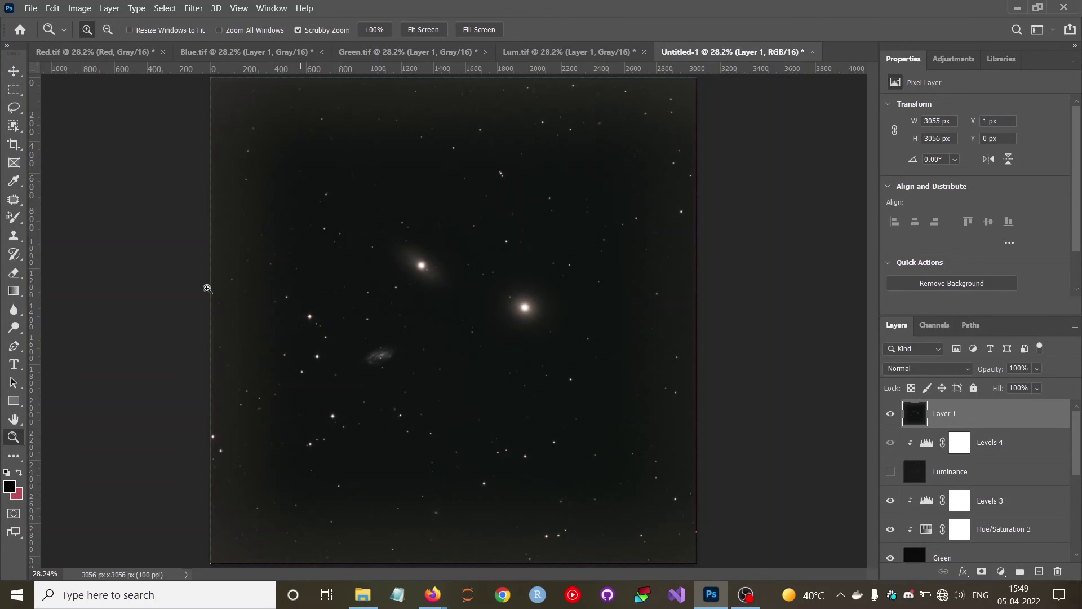
# Crop the galaxy image from 3056 × 3056 to a 2370 × 2370 px square, trimming the ragged edges
pyautogui.click(56, 9)
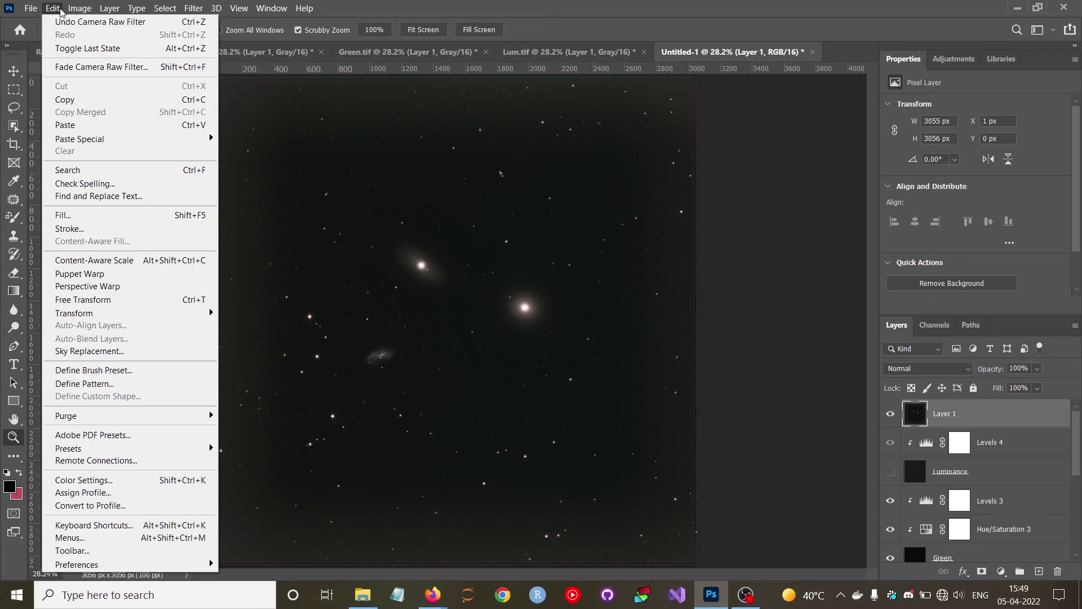
pyautogui.click(15, 144)
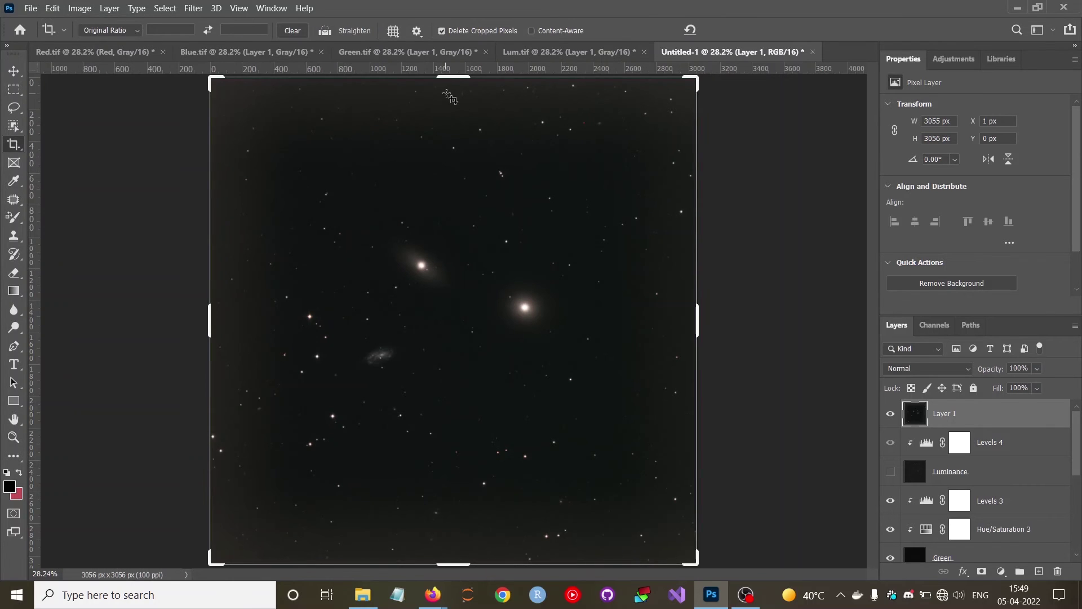
pyautogui.moveTo(449, 76); pyautogui.dragTo(450, 130)
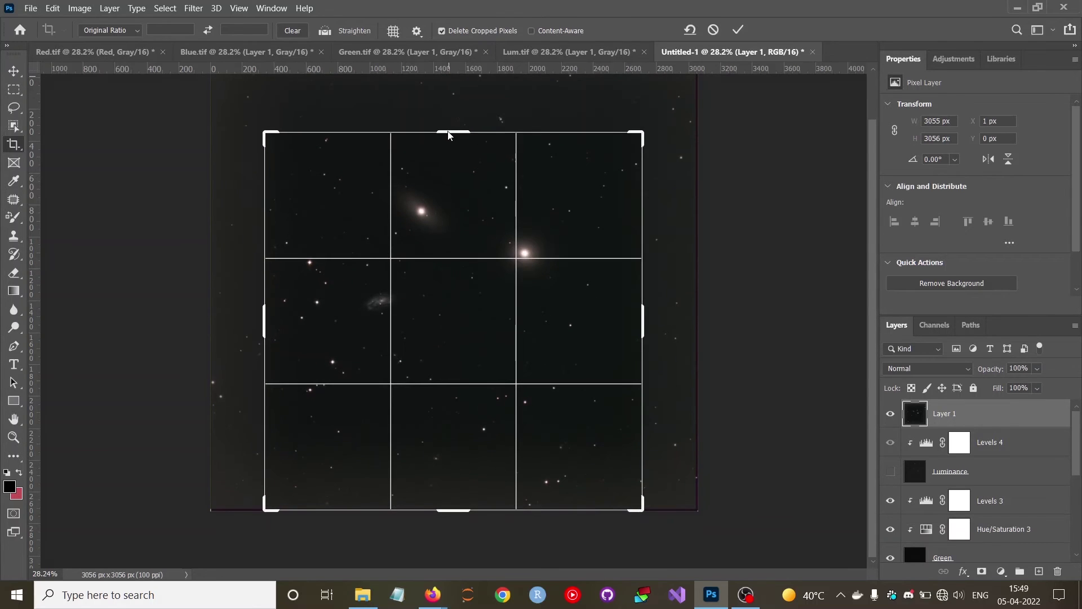
pyautogui.moveTo(451, 130); pyautogui.dragTo(452, 135)
pyautogui.moveTo(470, 295); pyautogui.dragTo(467, 336)
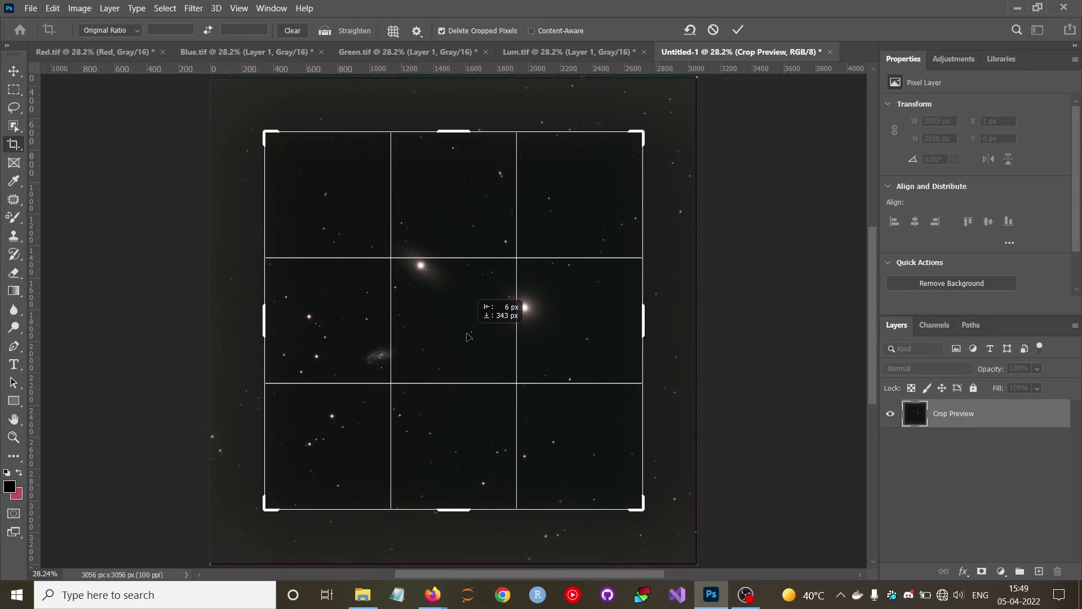
pyautogui.moveTo(467, 336); pyautogui.dragTo(467, 336)
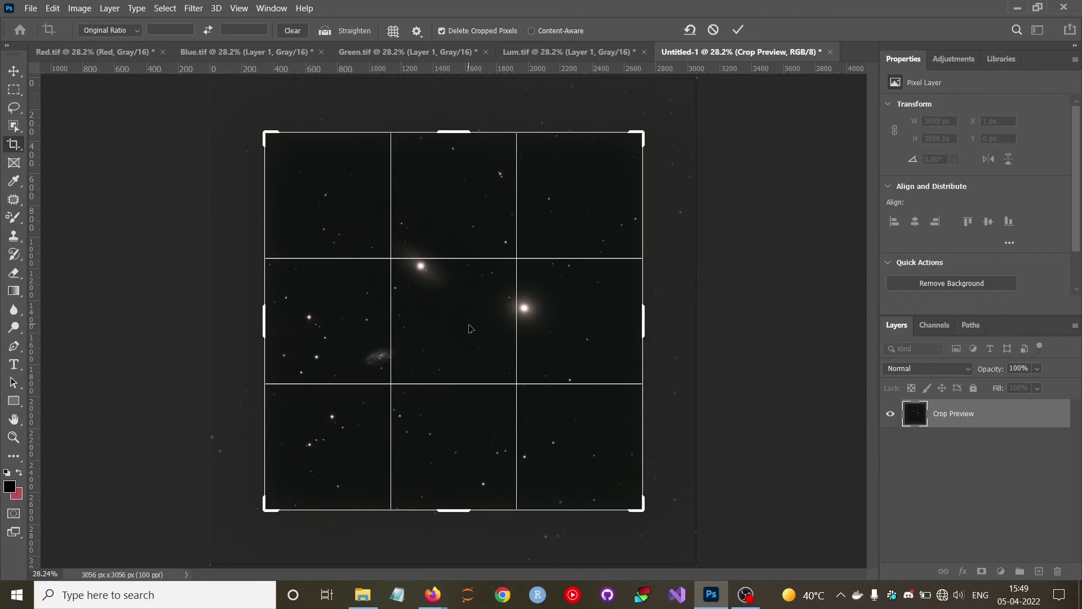
pyautogui.press('Return')
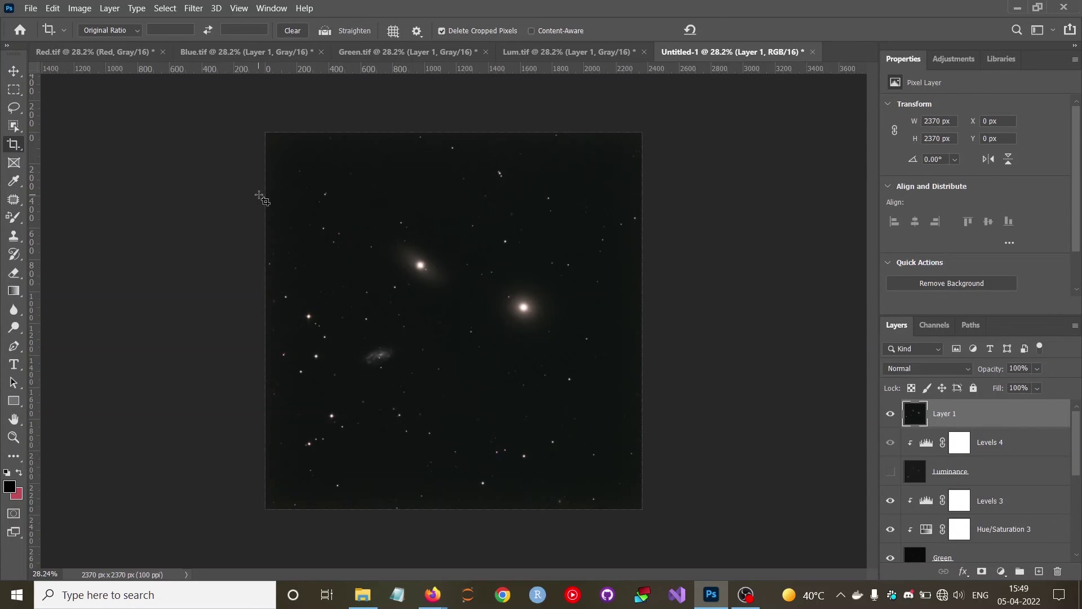
# Add a Levels layer clipped to Layer 1, with input black 10 and white 250
pyautogui.click(77, 14)
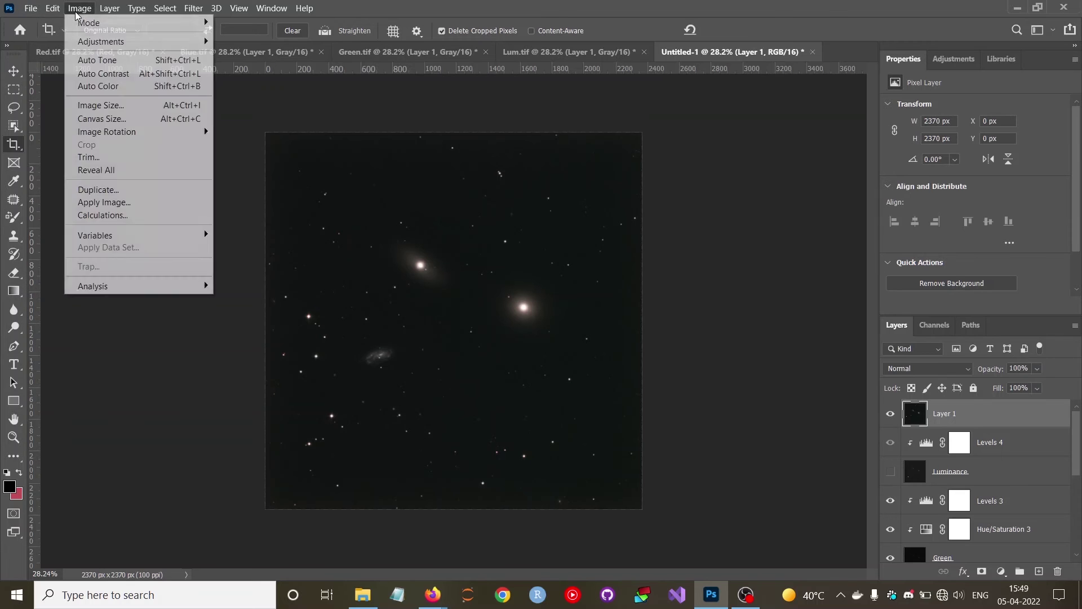
pyautogui.click(97, 14)
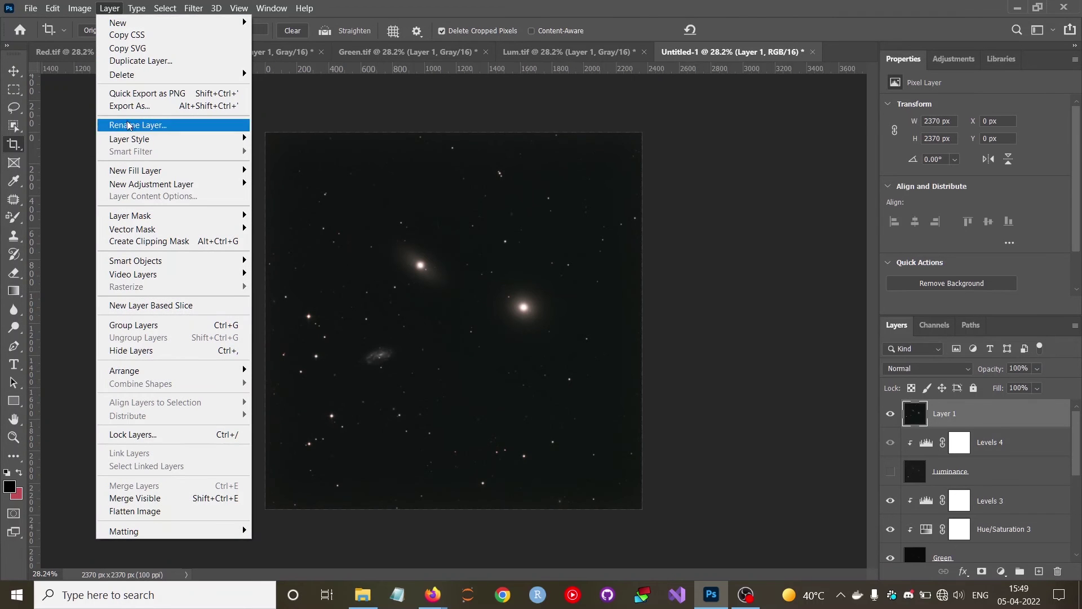
pyautogui.moveTo(150, 184)
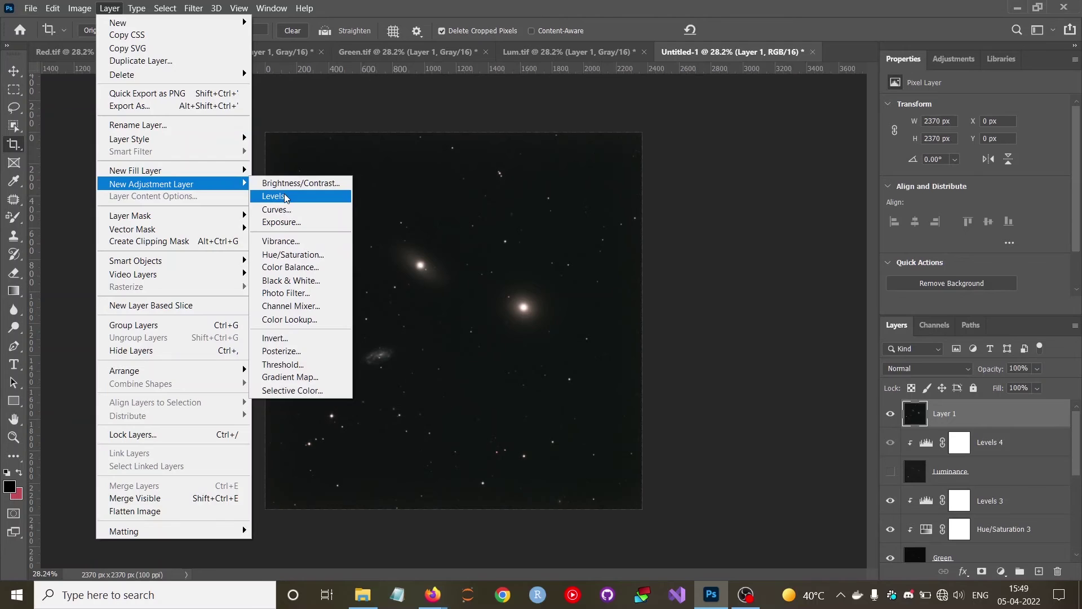
pyautogui.click(286, 197)
pyautogui.click(540, 319)
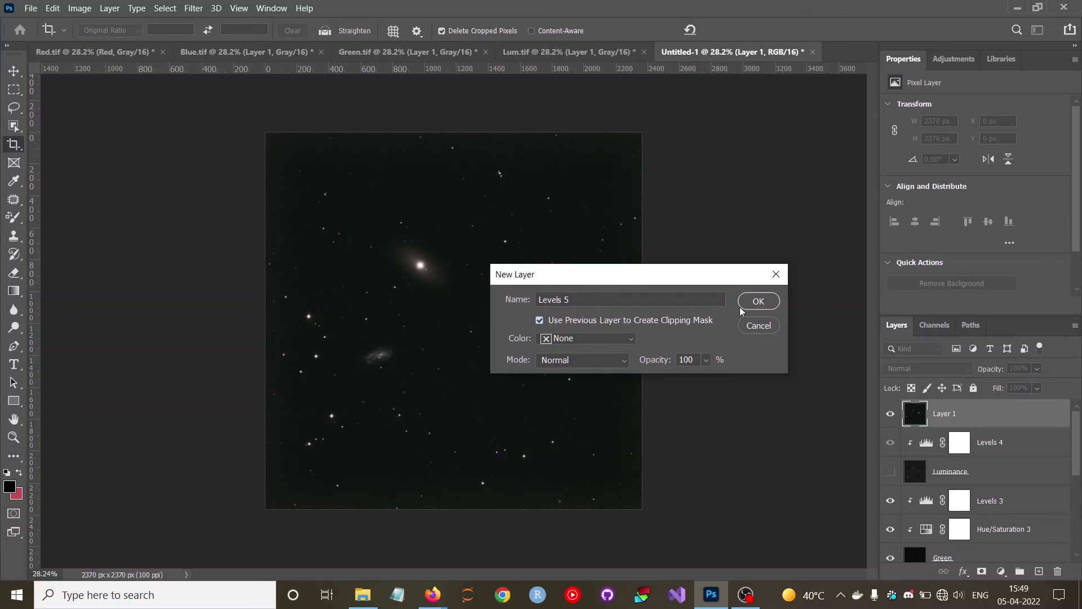
pyautogui.click(751, 304)
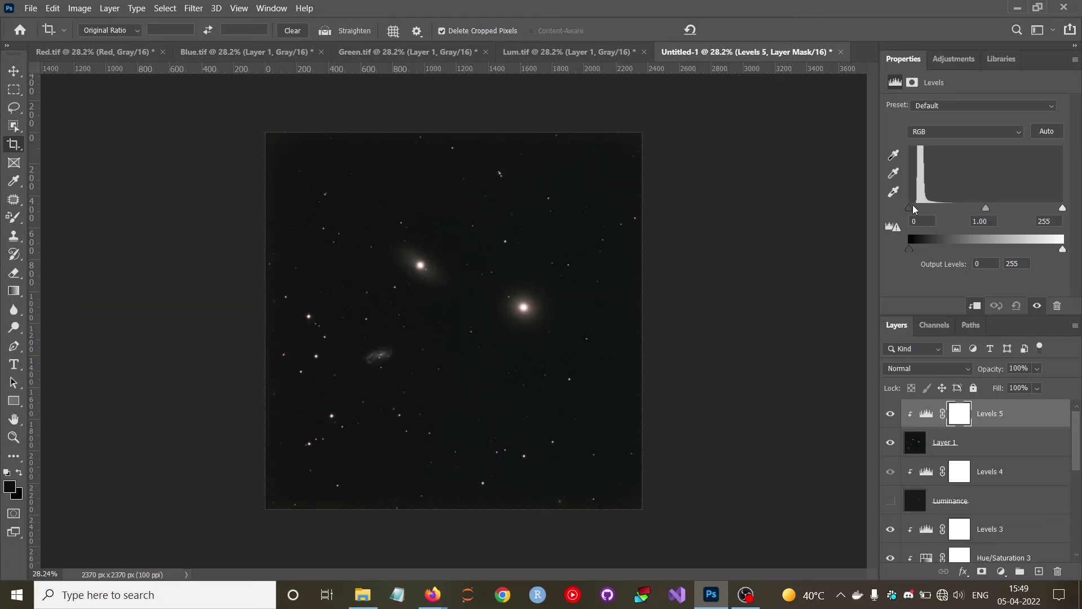
pyautogui.moveTo(909, 206); pyautogui.dragTo(913, 208)
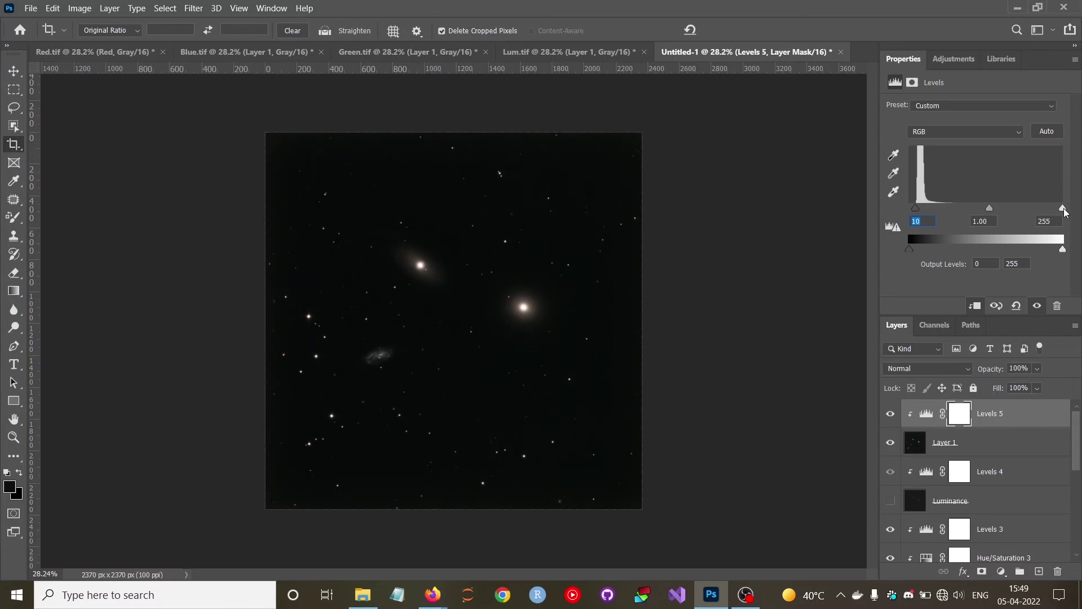
pyautogui.moveTo(1063, 207)
pyautogui.mouseDown()
pyautogui.moveTo(1072, 204)
pyautogui.moveTo(1056, 209)
pyautogui.mouseUp()
pyautogui.moveTo(1056, 210); pyautogui.dragTo(1059, 218)
pyautogui.press('Down')
pyautogui.press('Down')
pyautogui.press('Down')
# Add two Curves adjustment layers, each clipped to the layer below
pyautogui.click(110, 8)
pyautogui.moveTo(150, 183)
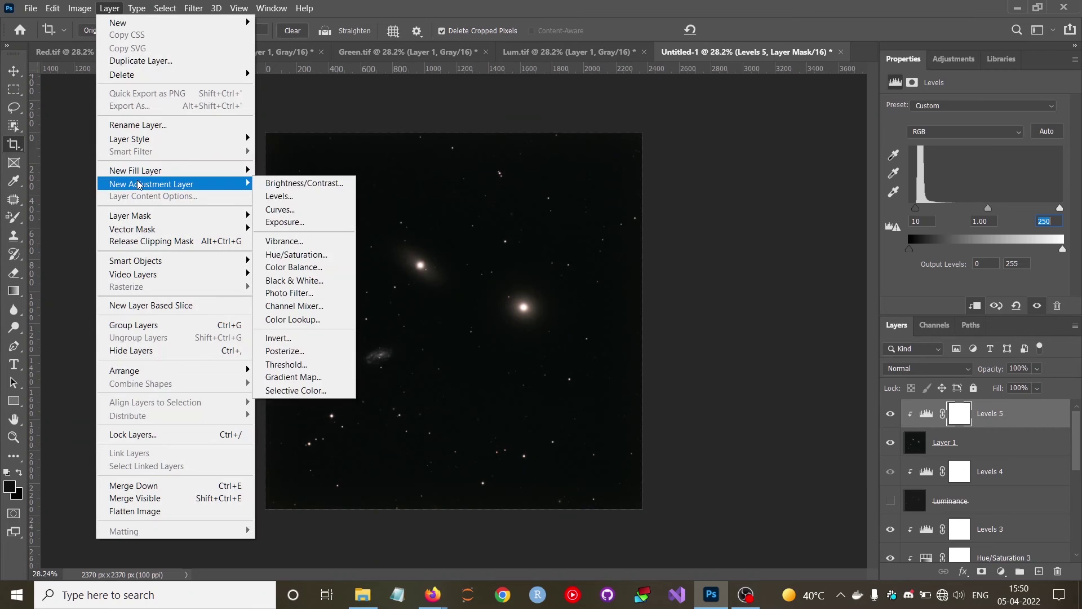
pyautogui.click(314, 210)
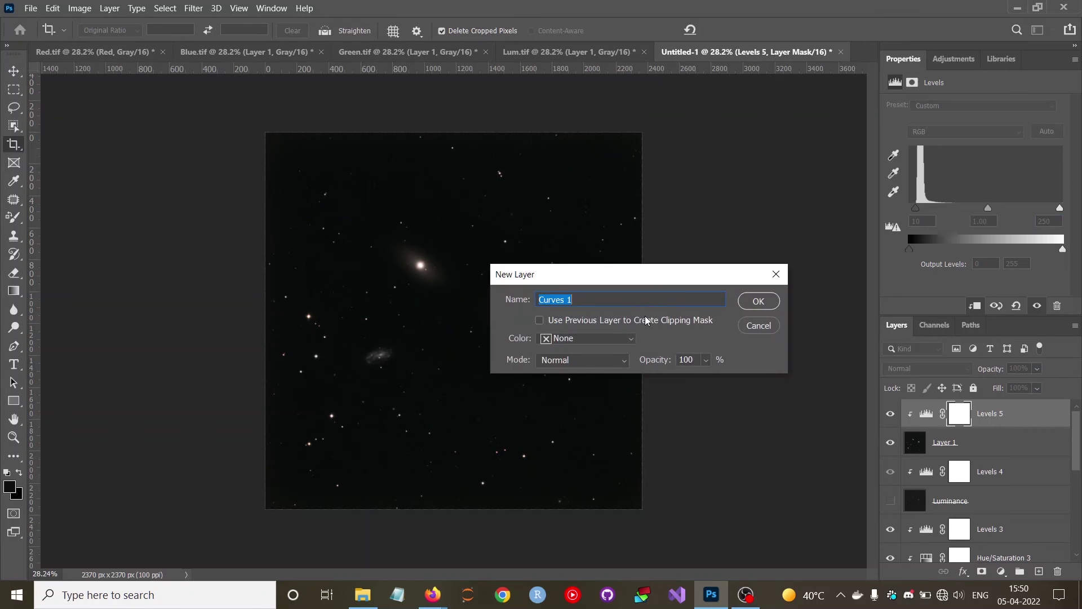
pyautogui.click(726, 300)
pyautogui.click(750, 306)
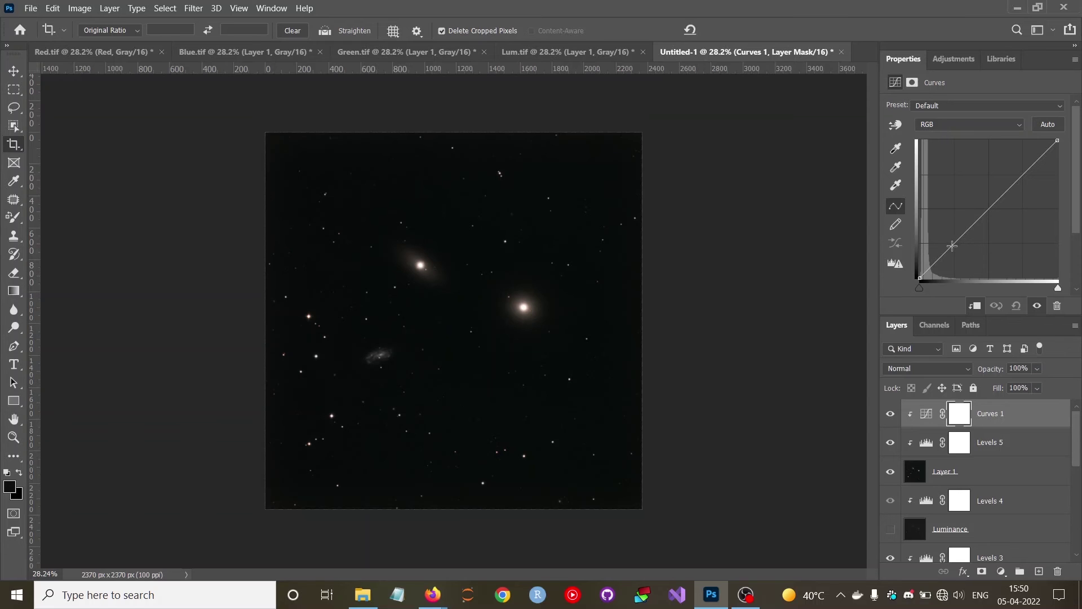
pyautogui.click(109, 8)
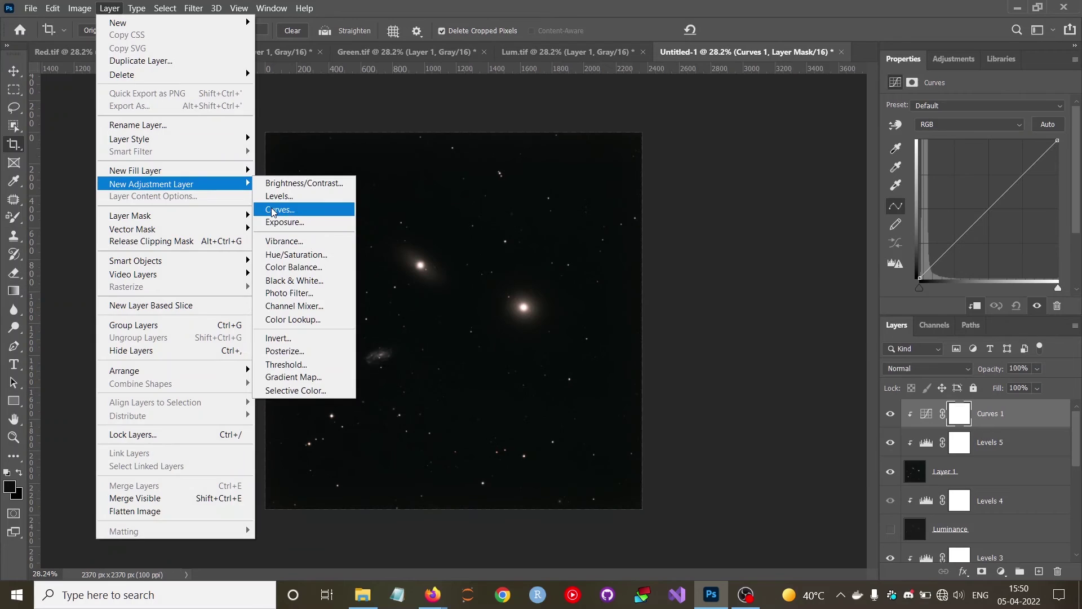
pyautogui.click(280, 209)
pyautogui.click(596, 320)
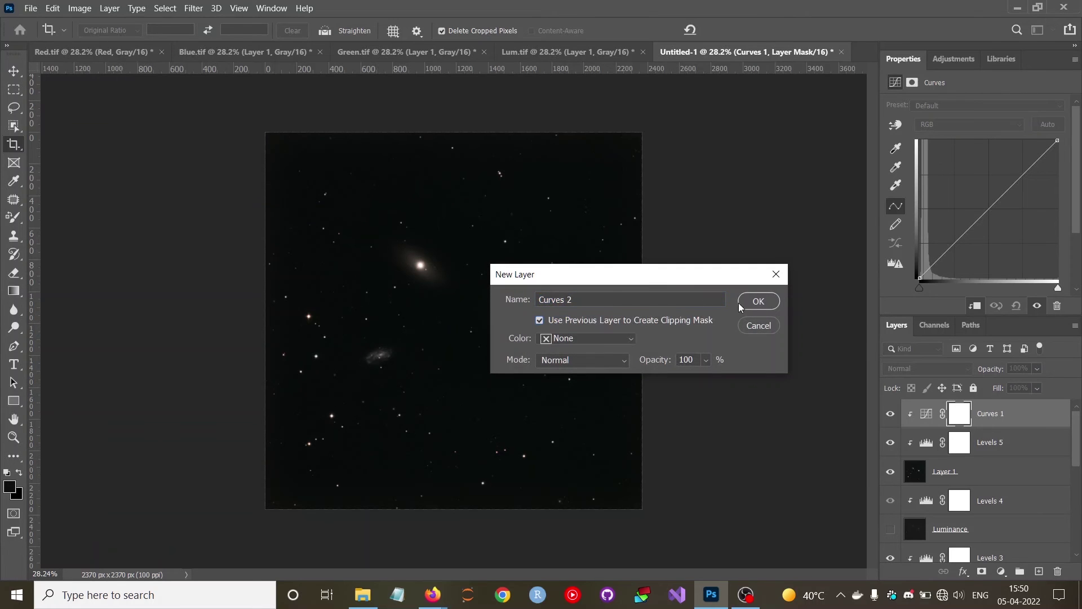
pyautogui.click(746, 303)
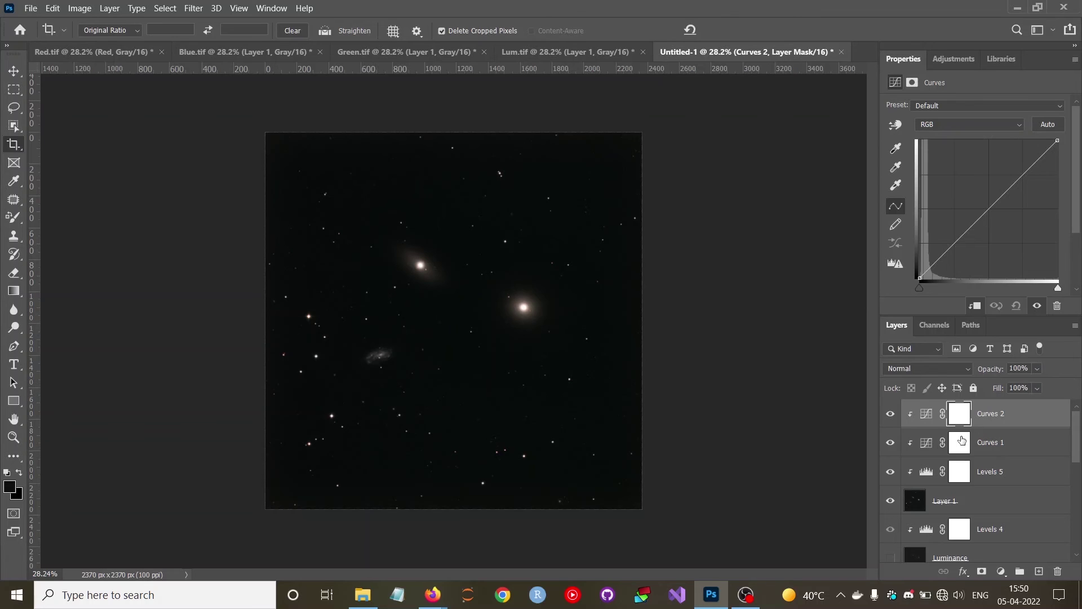
# Rename Curves 1 to 'Noise' and Curves 2 to 'Signal'
pyautogui.click(962, 441)
pyautogui.doubleClick(1008, 443)
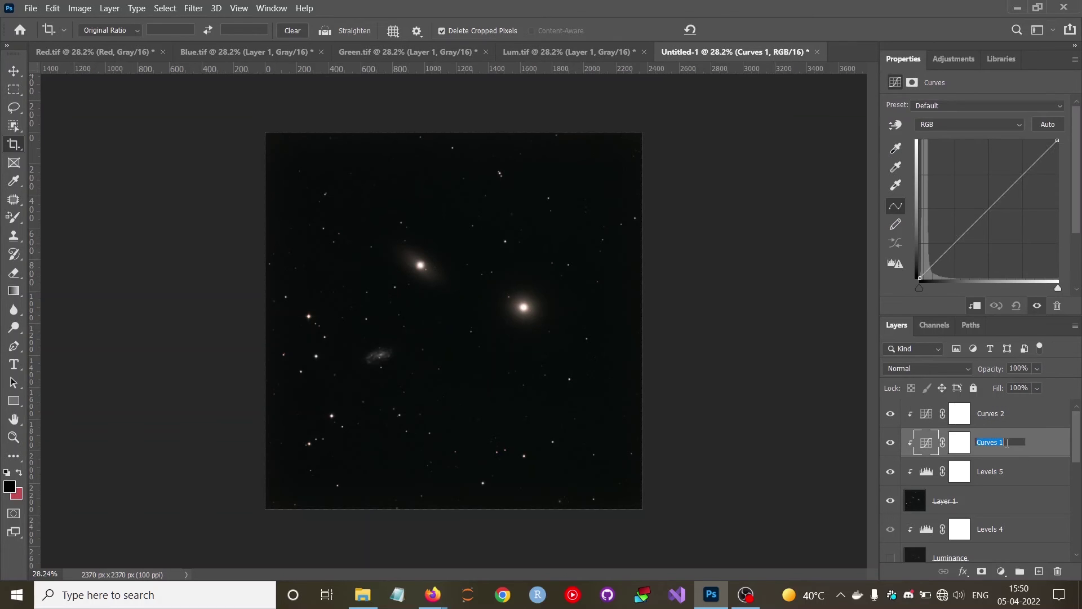
pyautogui.write('Noise')
pyautogui.press('Return')
pyautogui.doubleClick(992, 413)
pyautogui.write('Signal')
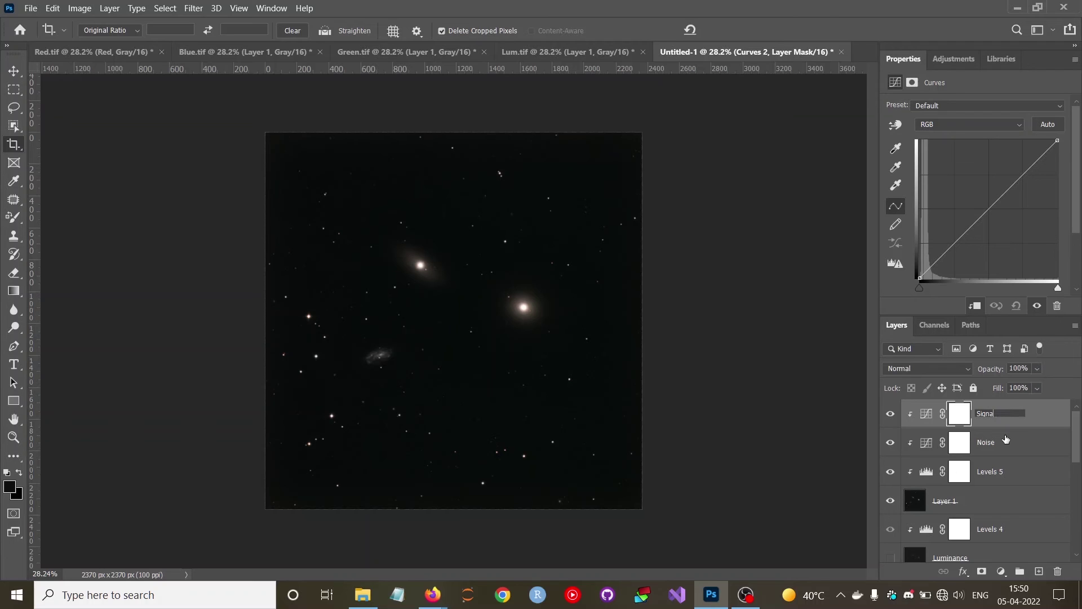
pyautogui.press('Return')
# Build the Noise layer mask from a Color Range of the sky background at Fuzziness 50
pyautogui.click(960, 443)
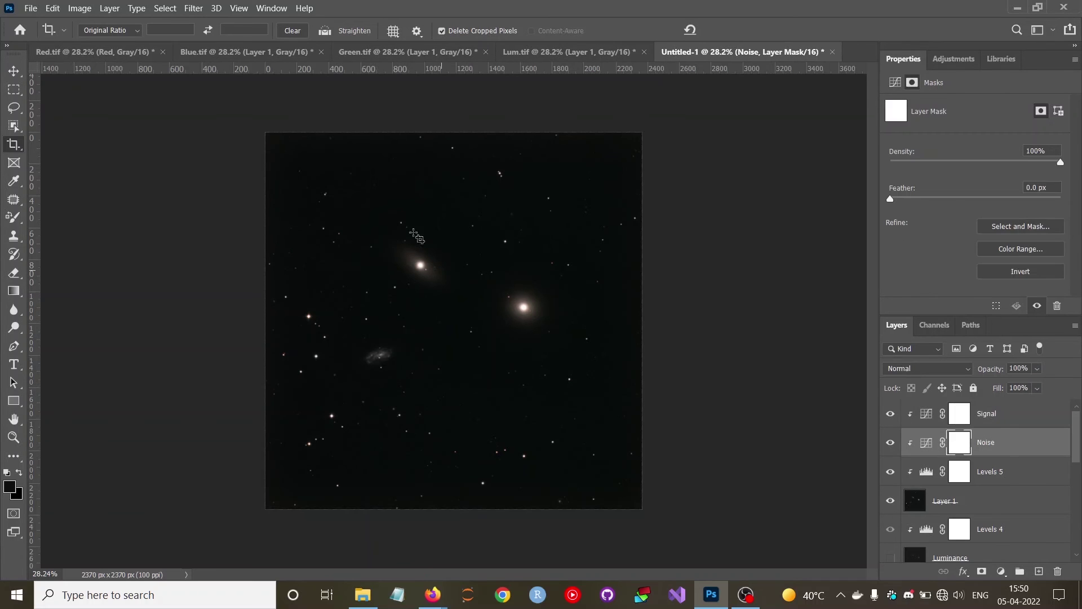
pyautogui.click(165, 8)
pyautogui.click(187, 138)
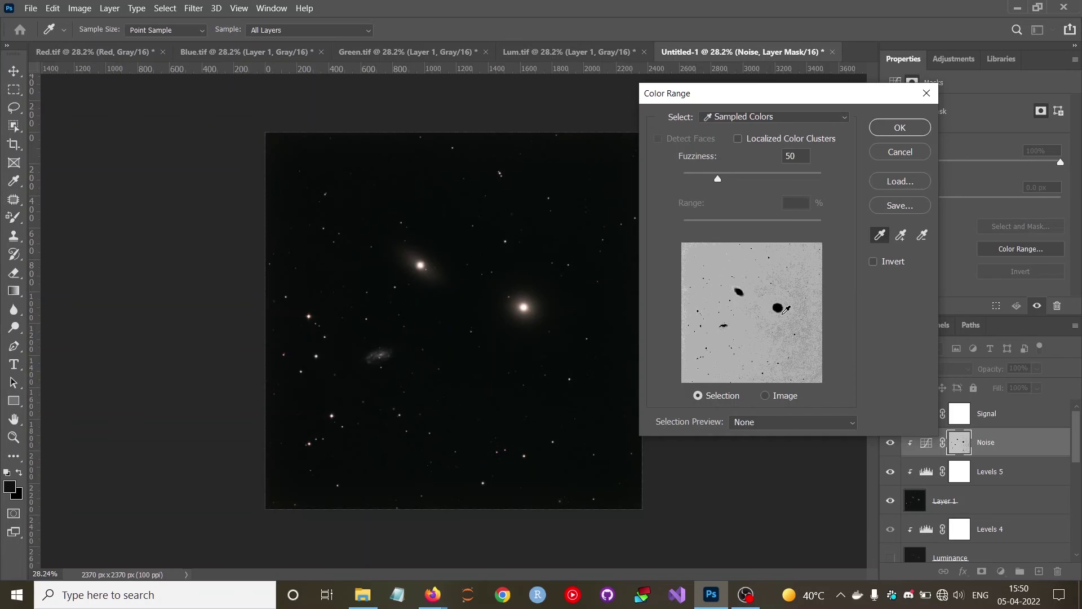
pyautogui.moveTo(719, 178)
pyautogui.mouseDown()
pyautogui.moveTo(704, 177)
pyautogui.moveTo(715, 178)
pyautogui.mouseUp()
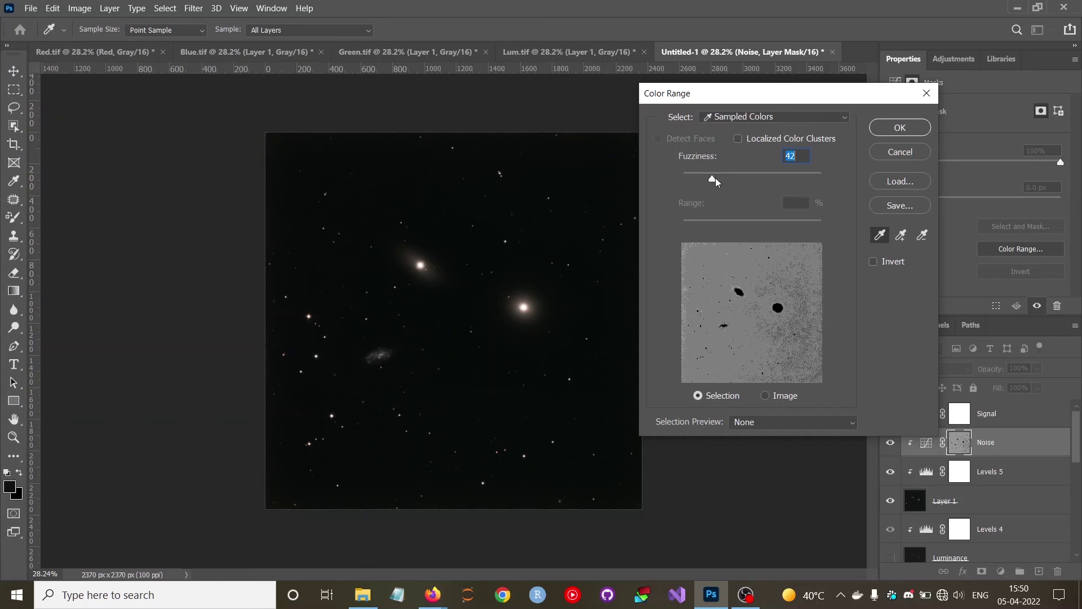
pyautogui.click(801, 156)
pyautogui.press('Up')
pyautogui.press('Up')
pyautogui.press('Up')
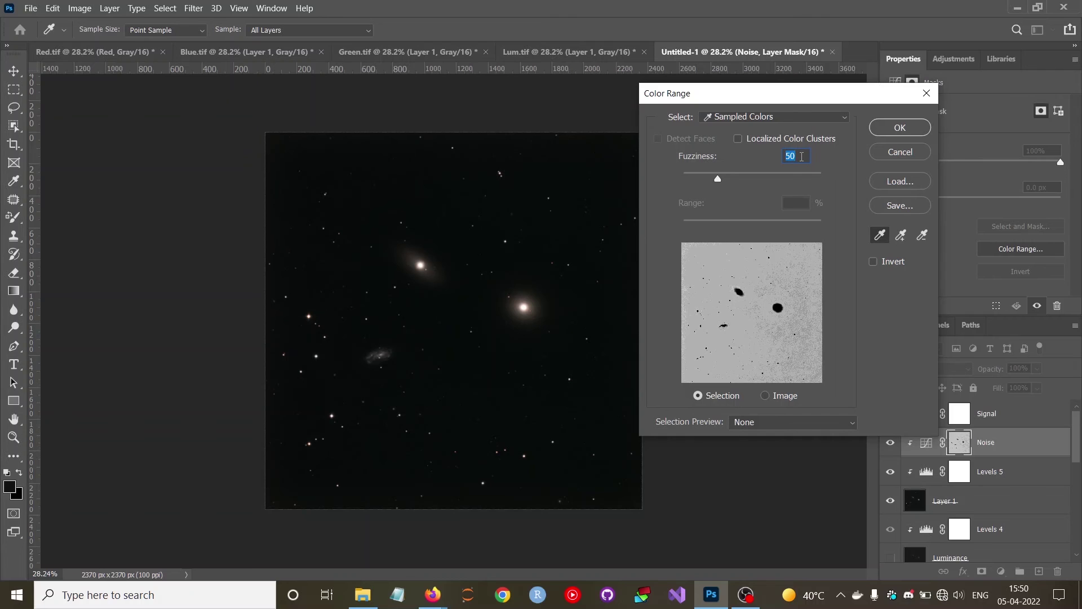
pyautogui.click(896, 134)
pyautogui.press('c')
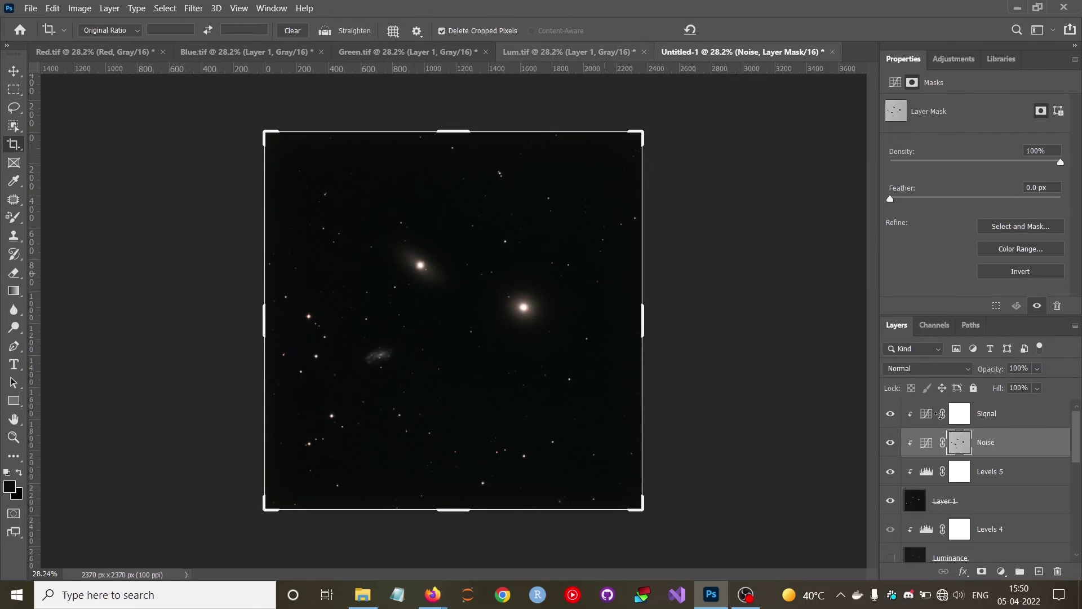
# Build the Signal layer mask from an inverted Color Range at Fuzziness 70
pyautogui.click(960, 414)
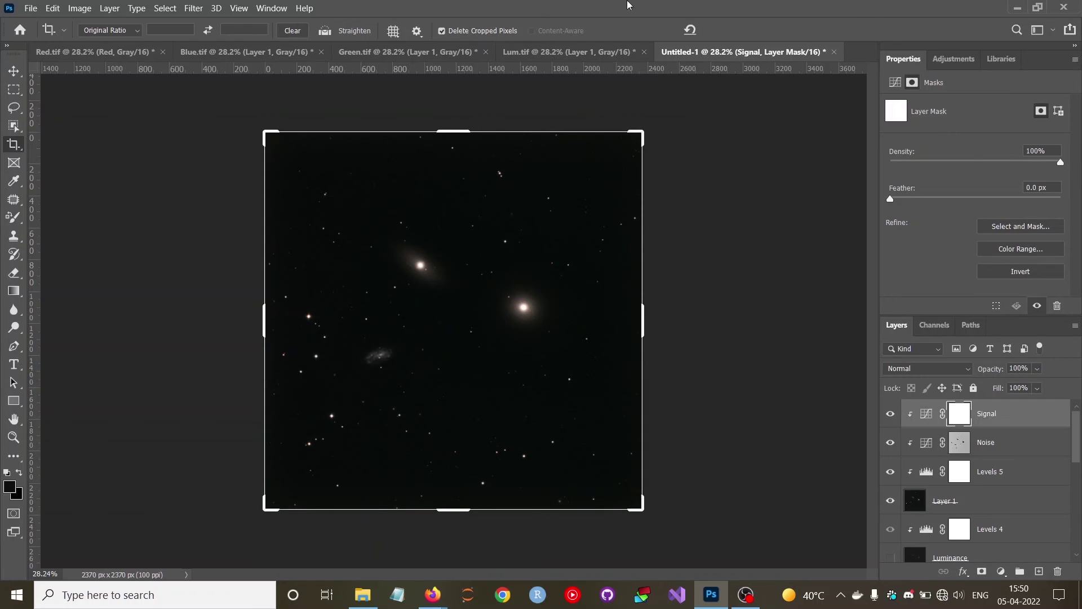
pyautogui.click(168, 7)
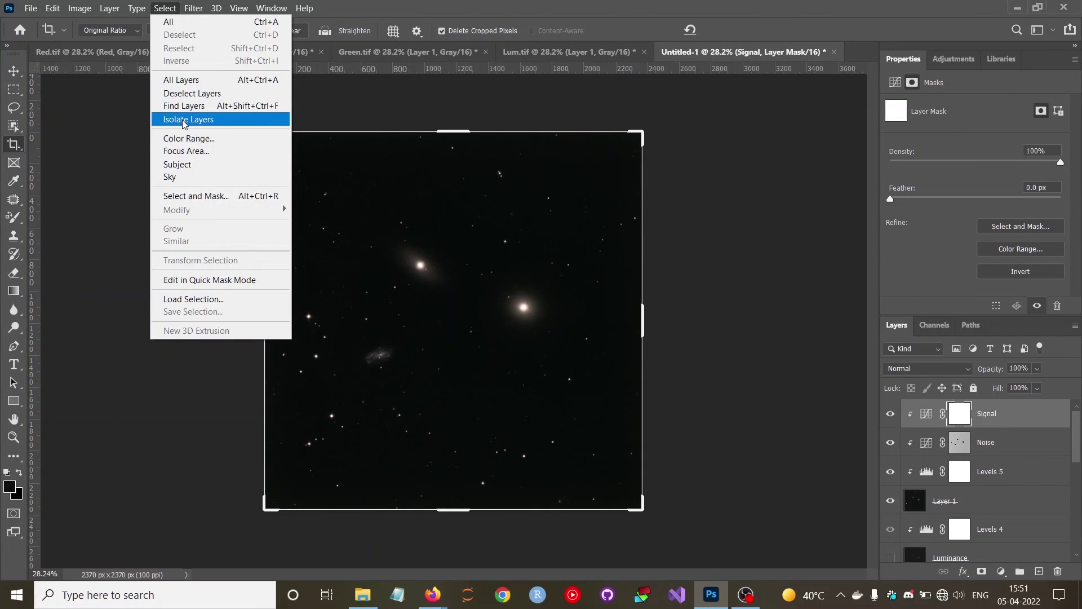
pyautogui.click(186, 138)
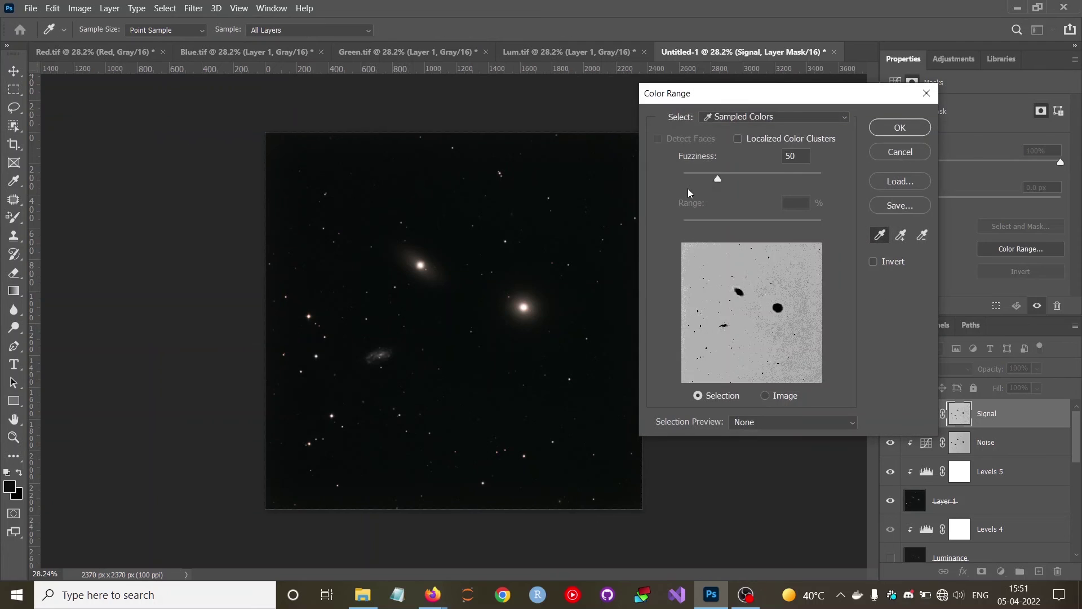
pyautogui.click(872, 262)
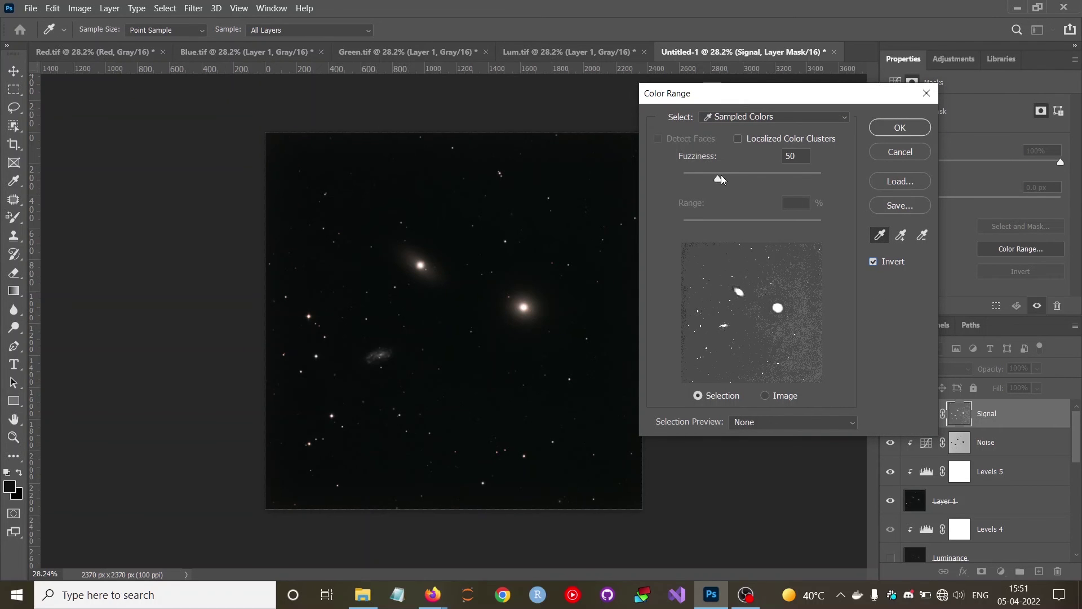
pyautogui.click(721, 176)
pyautogui.press('Down')
pyautogui.press('Down')
pyautogui.press('Down')
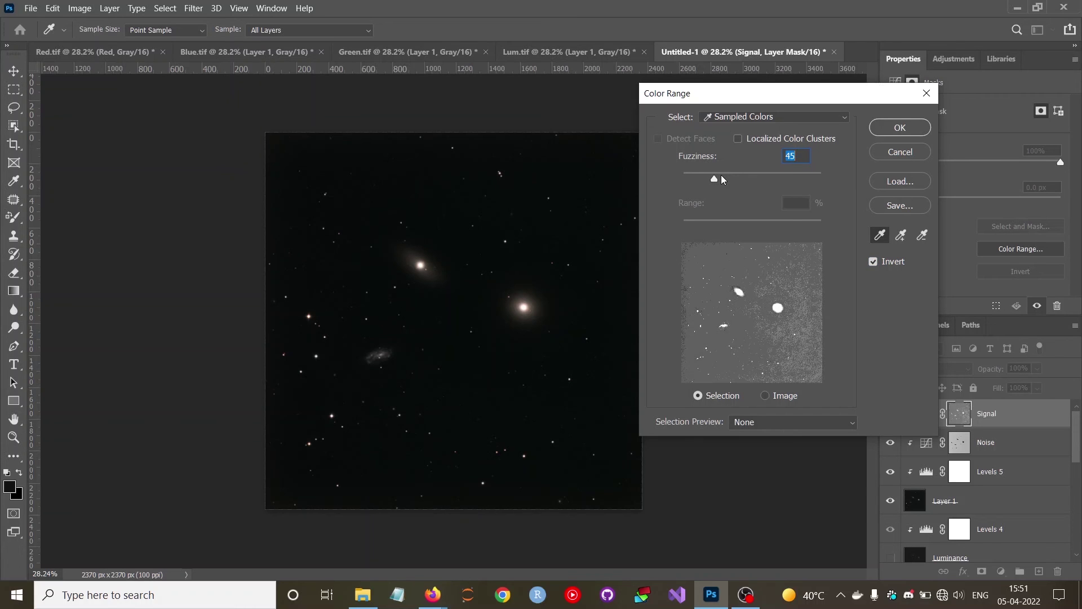
pyautogui.press('Up')
pyautogui.press('Up')
pyautogui.press('Up')
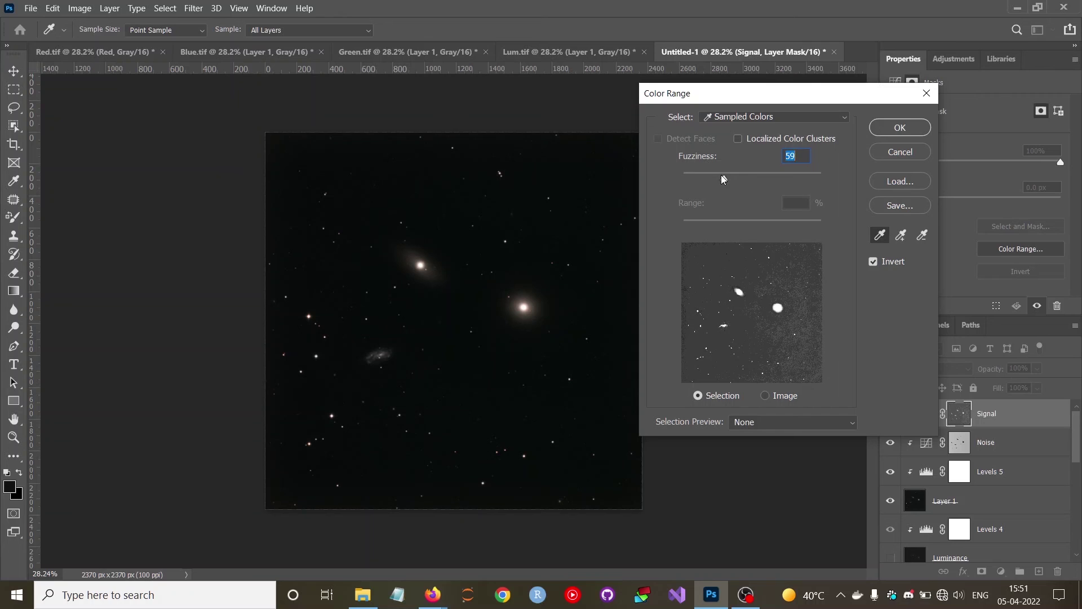
pyautogui.press('Up')
pyautogui.press('Up')
pyautogui.press('Up')
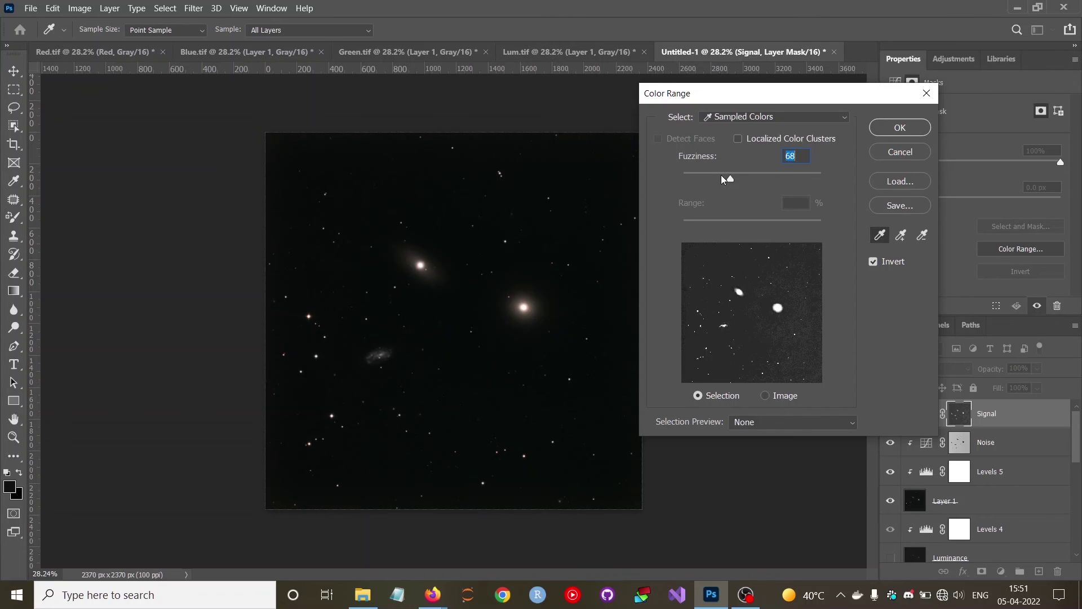
pyautogui.press('Up')
pyautogui.press('Up')
pyautogui.click(899, 128)
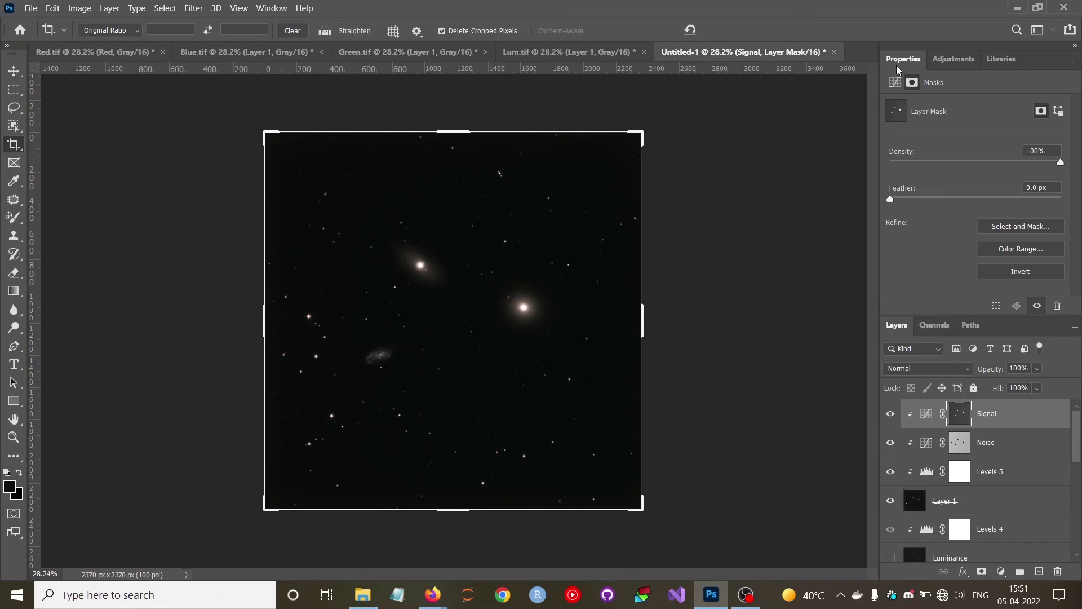
# Bow the Signal curve upward with two points to brighten the galaxies and stars
pyautogui.click(895, 83)
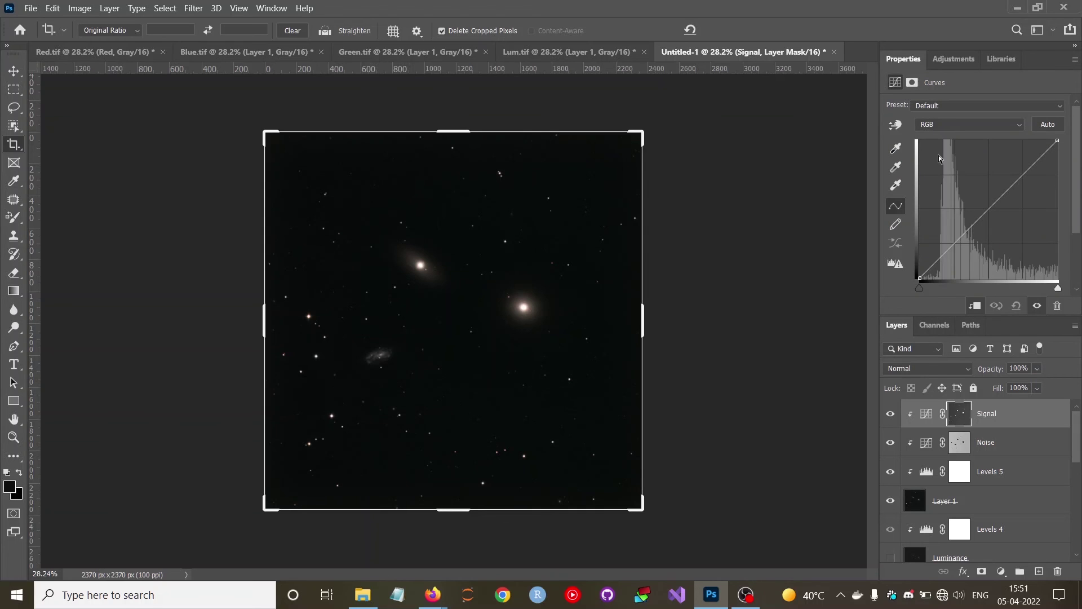
pyautogui.moveTo(940, 255); pyautogui.dragTo(935, 265)
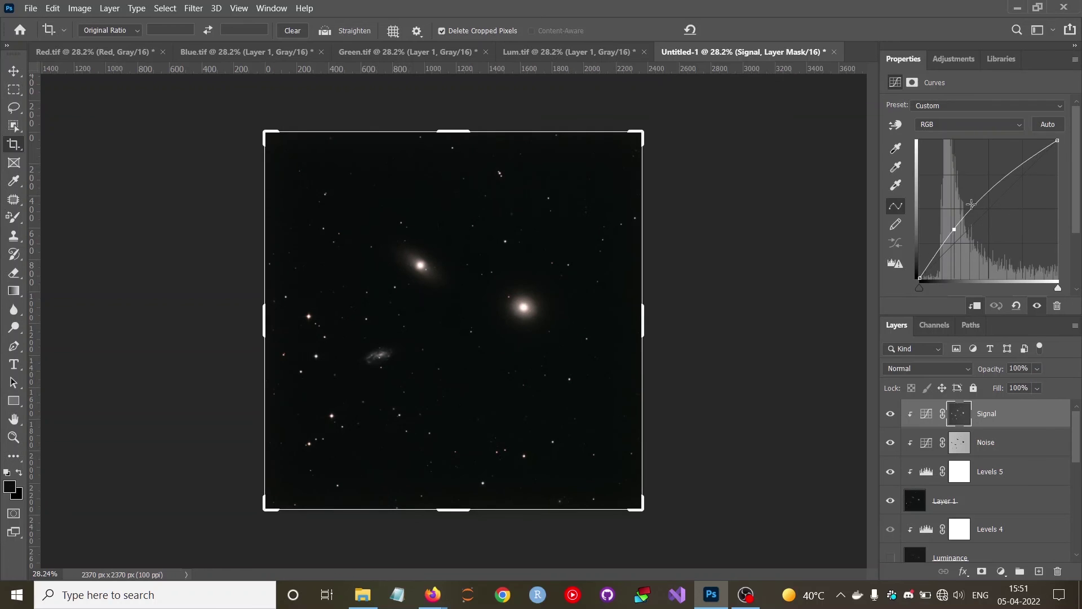
pyautogui.moveTo(935, 263)
pyautogui.mouseDown()
pyautogui.moveTo(988, 174)
pyautogui.moveTo(1020, 171)
pyautogui.mouseUp()
pyautogui.moveTo(956, 234)
pyautogui.mouseDown()
pyautogui.moveTo(958, 243)
pyautogui.moveTo(948, 229)
pyautogui.mouseUp()
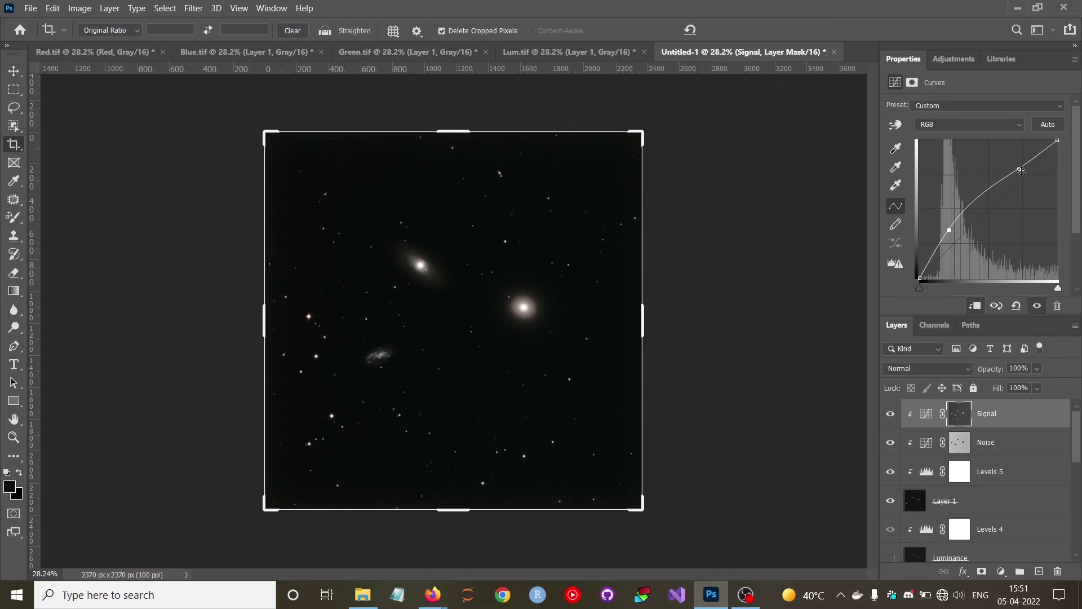
pyautogui.moveTo(1019, 169); pyautogui.dragTo(997, 189)
# Fit the image on screen, then zoom in closely on the right galaxy
pyautogui.click(13, 437)
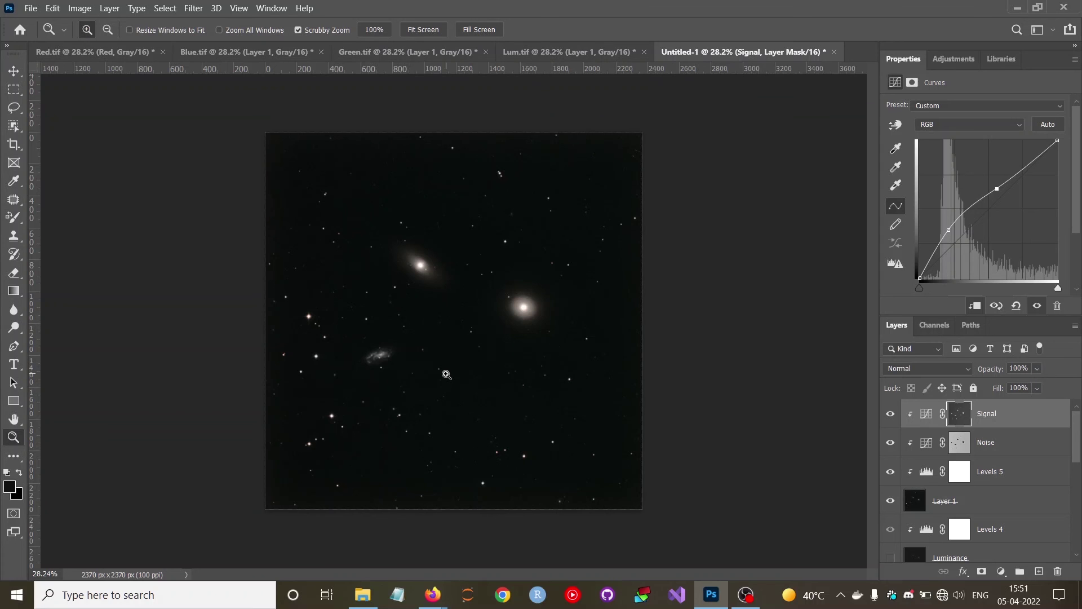
pyautogui.rightClick(456, 328)
pyautogui.click(463, 335)
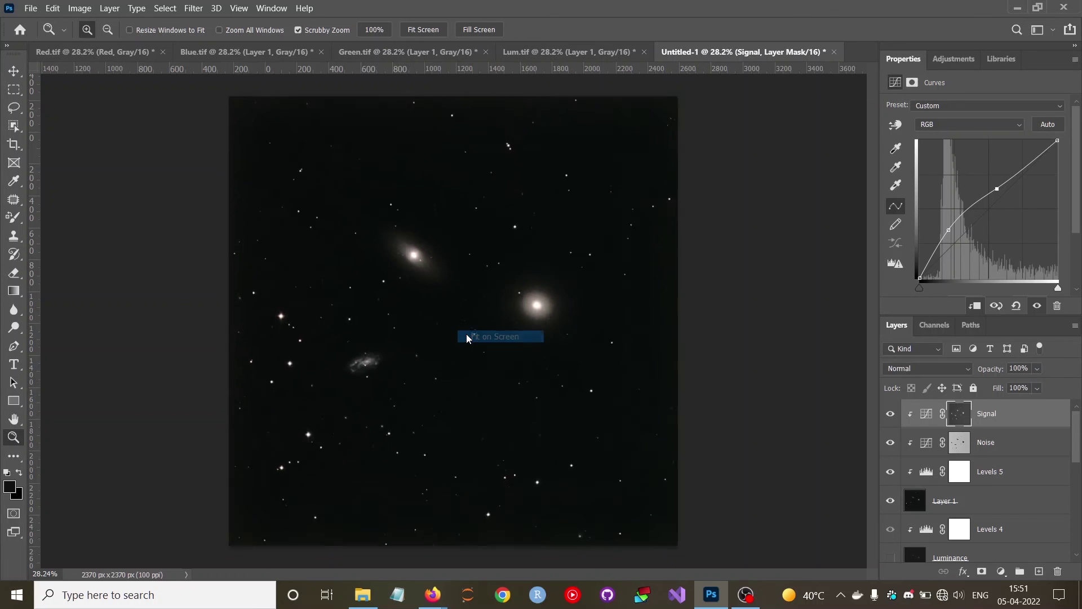
pyautogui.moveTo(544, 304)
pyautogui.mouseDown()
pyautogui.moveTo(645, 321)
pyautogui.moveTo(544, 307)
pyautogui.moveTo(517, 316)
pyautogui.moveTo(584, 350)
pyautogui.mouseUp()
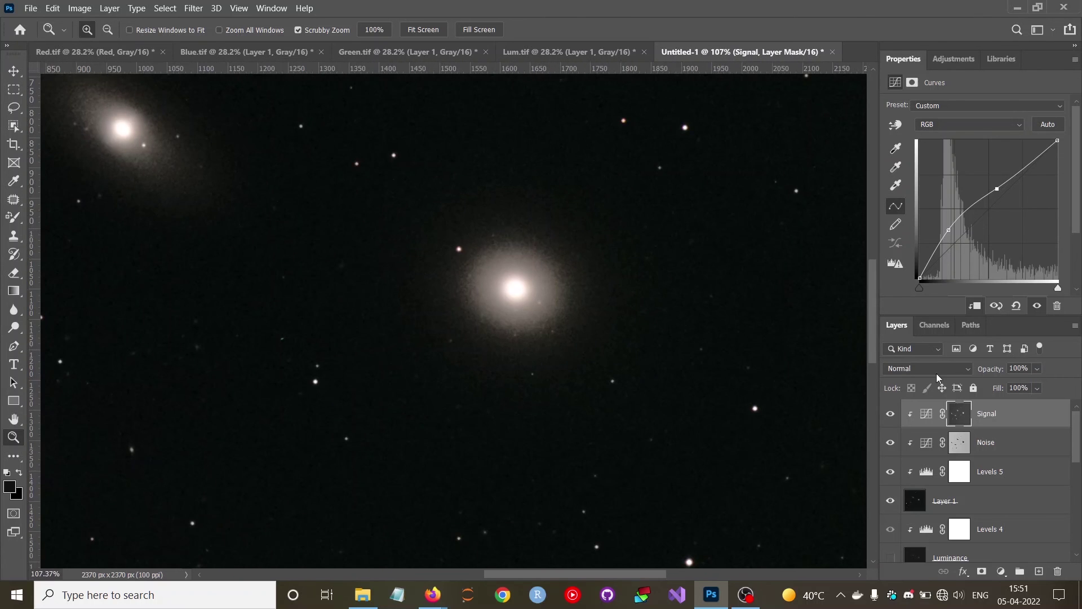
# Nudge the Noise curve's black point inward to darken the sky, then fit the image on screen
pyautogui.click(961, 443)
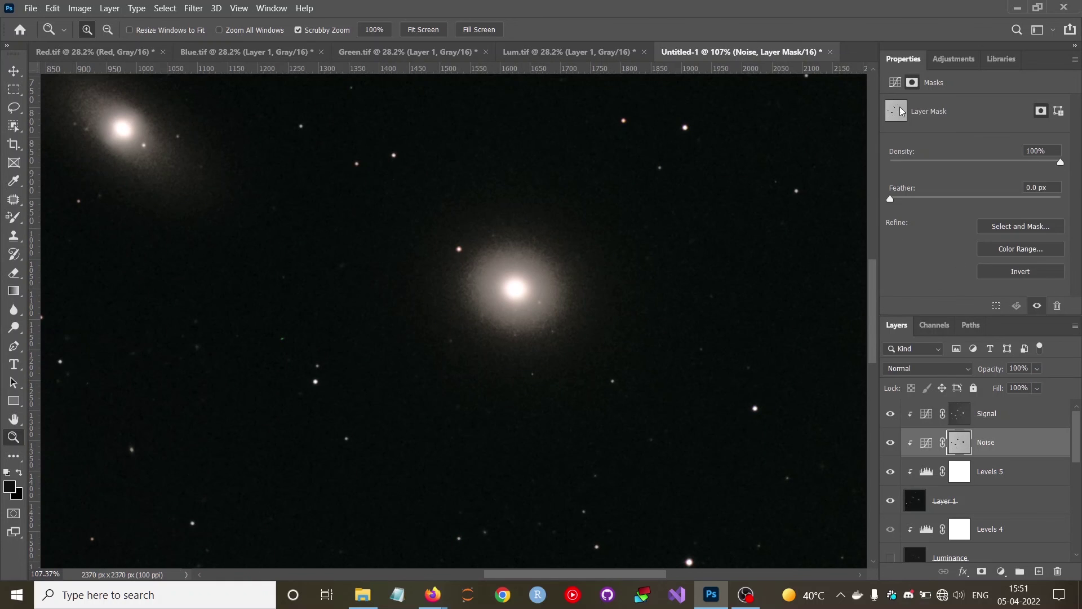
pyautogui.click(896, 84)
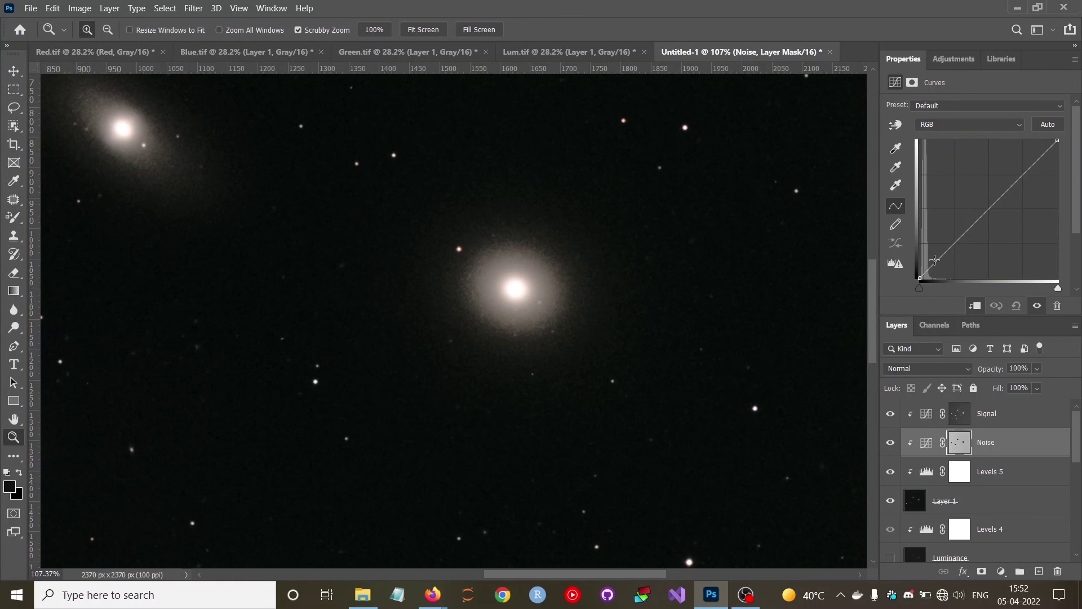
pyautogui.moveTo(932, 266); pyautogui.dragTo(908, 290)
pyautogui.moveTo(918, 290); pyautogui.dragTo(925, 291)
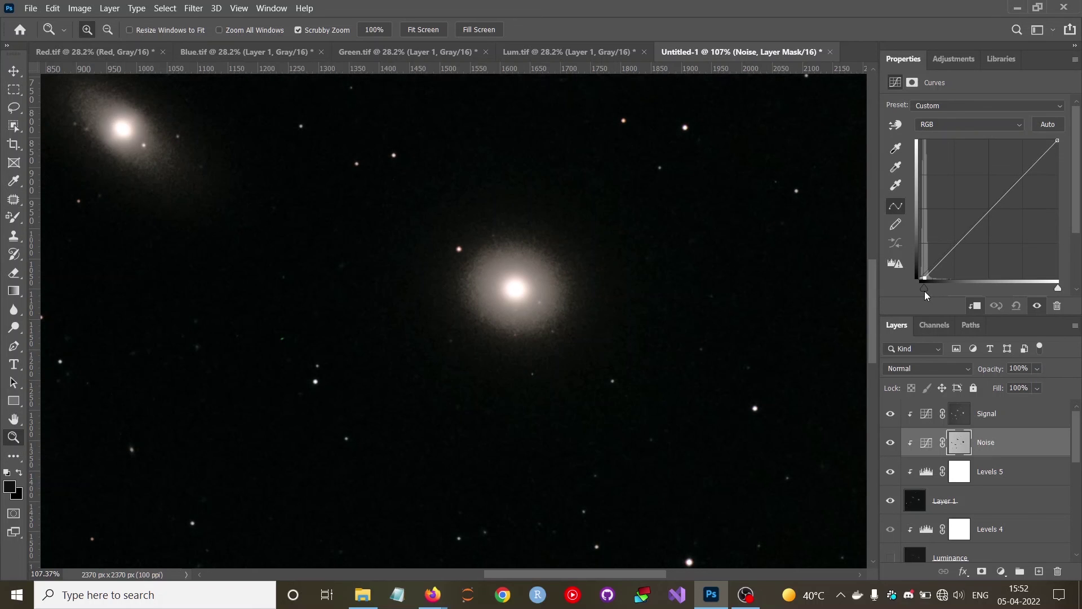
pyautogui.rightClick(486, 242)
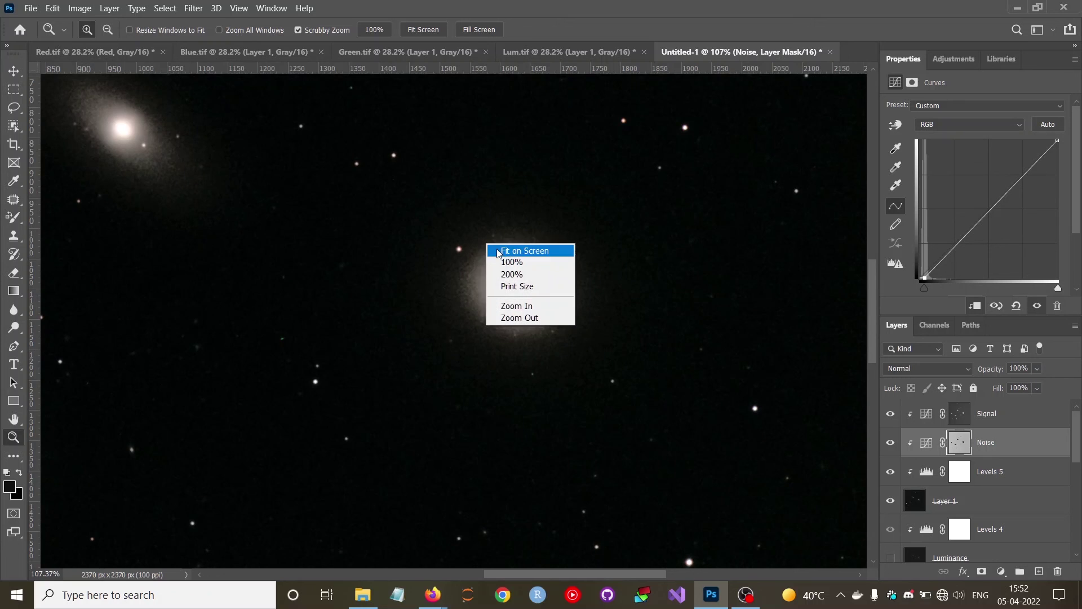
pyautogui.click(496, 249)
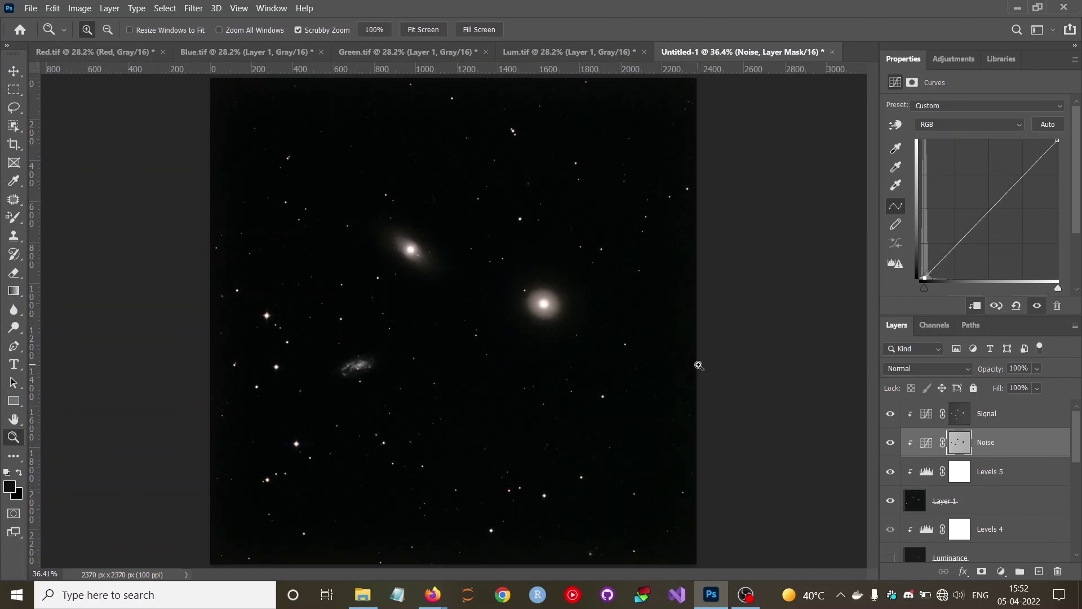
pyautogui.click(960, 414)
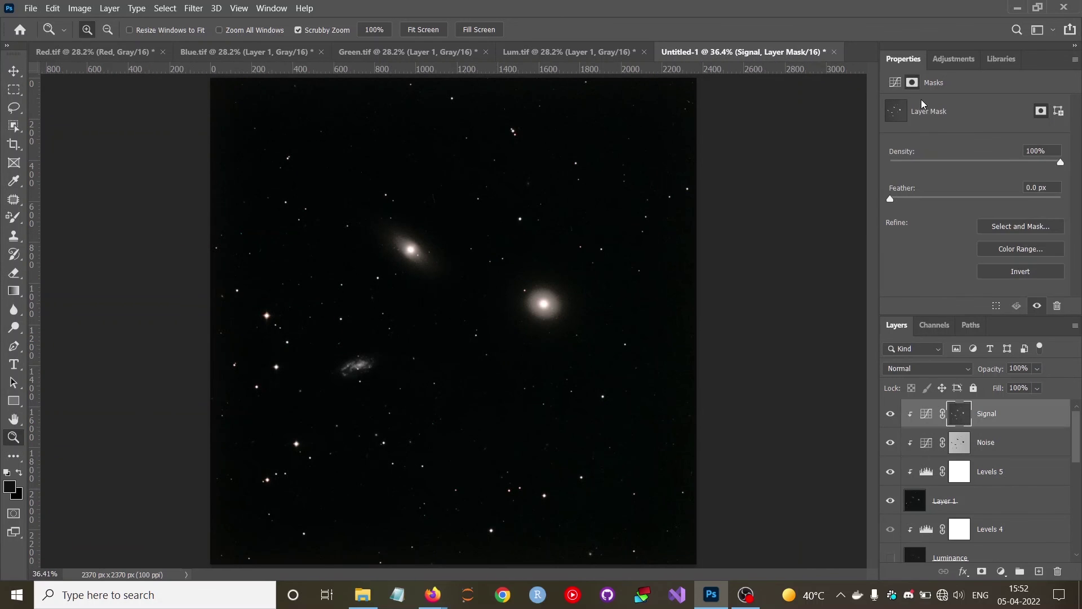
# Remove the Signal curve's upper point and lift the remaining low point to brighten the galaxies
pyautogui.click(894, 83)
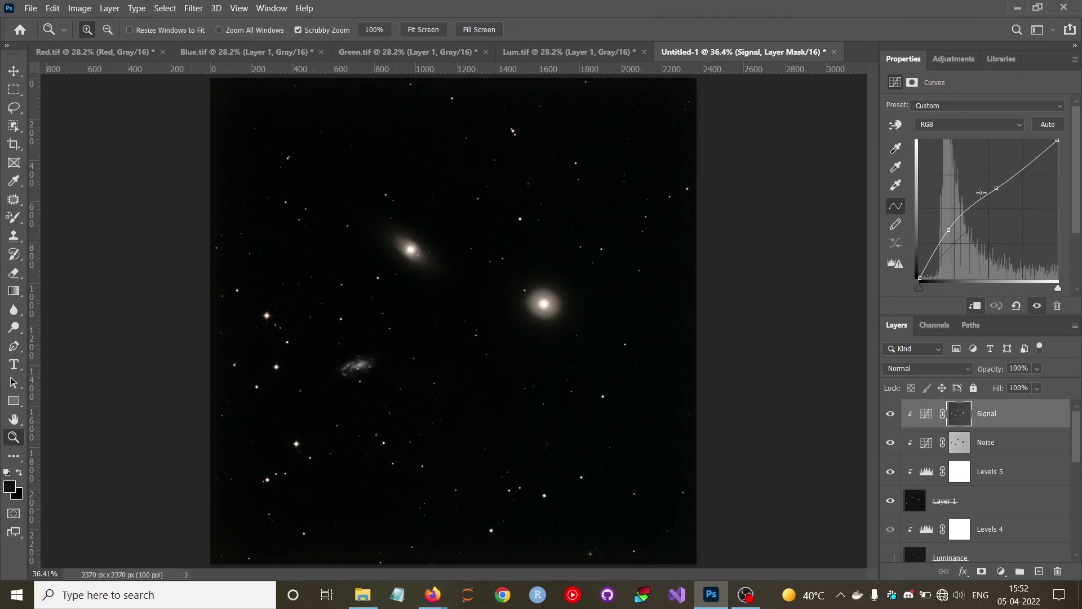
pyautogui.moveTo(996, 188); pyautogui.dragTo(1064, 122)
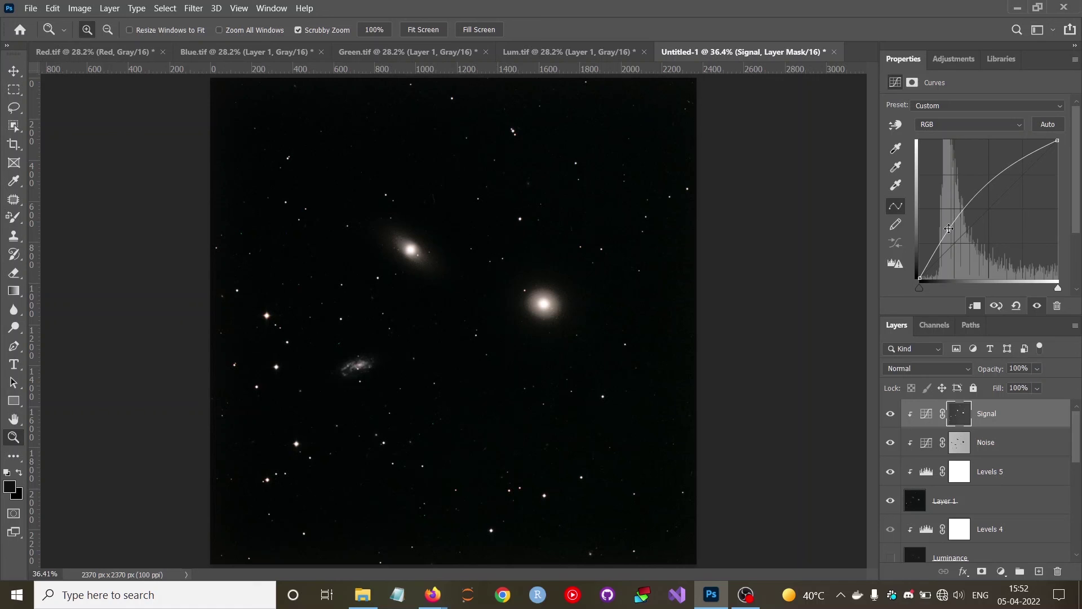
pyautogui.moveTo(949, 228); pyautogui.dragTo(953, 245)
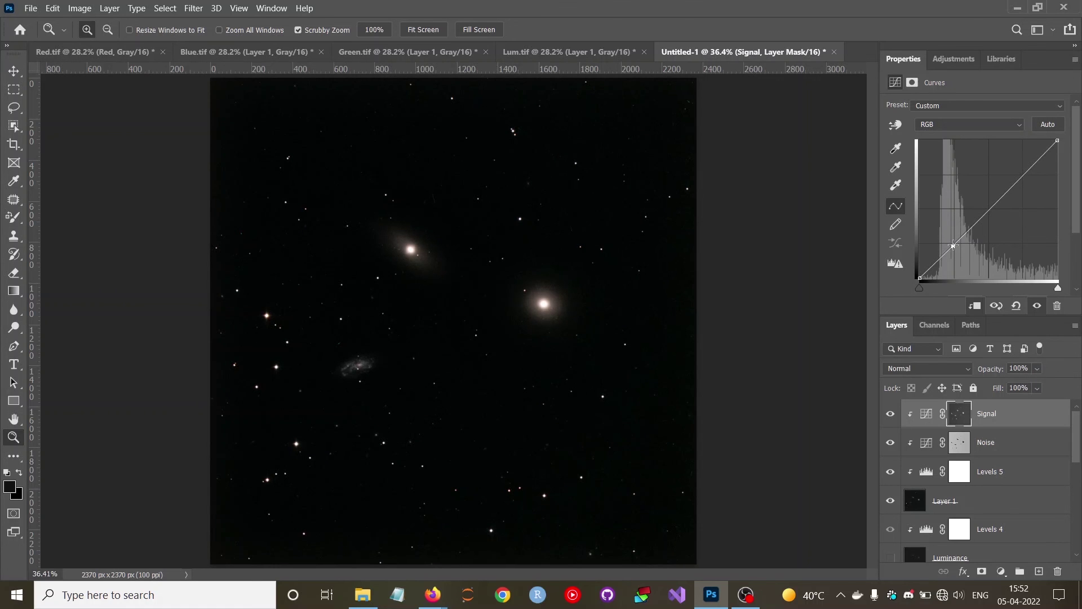
pyautogui.moveTo(1004, 192); pyautogui.dragTo(1014, 201)
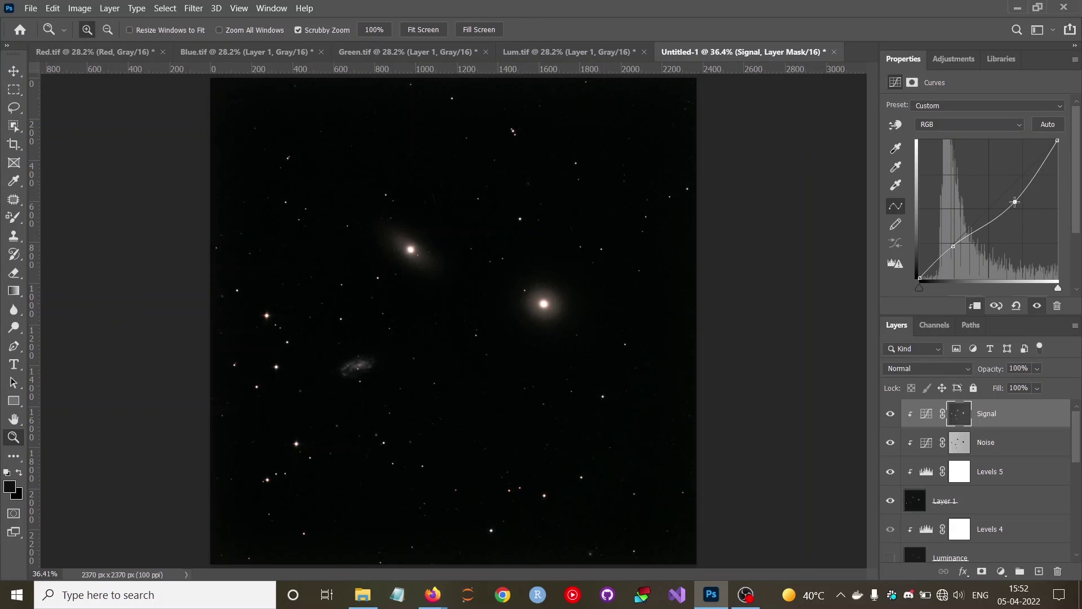
pyautogui.moveTo(1015, 201); pyautogui.dragTo(1012, 187)
pyautogui.moveTo(953, 246); pyautogui.dragTo(942, 247)
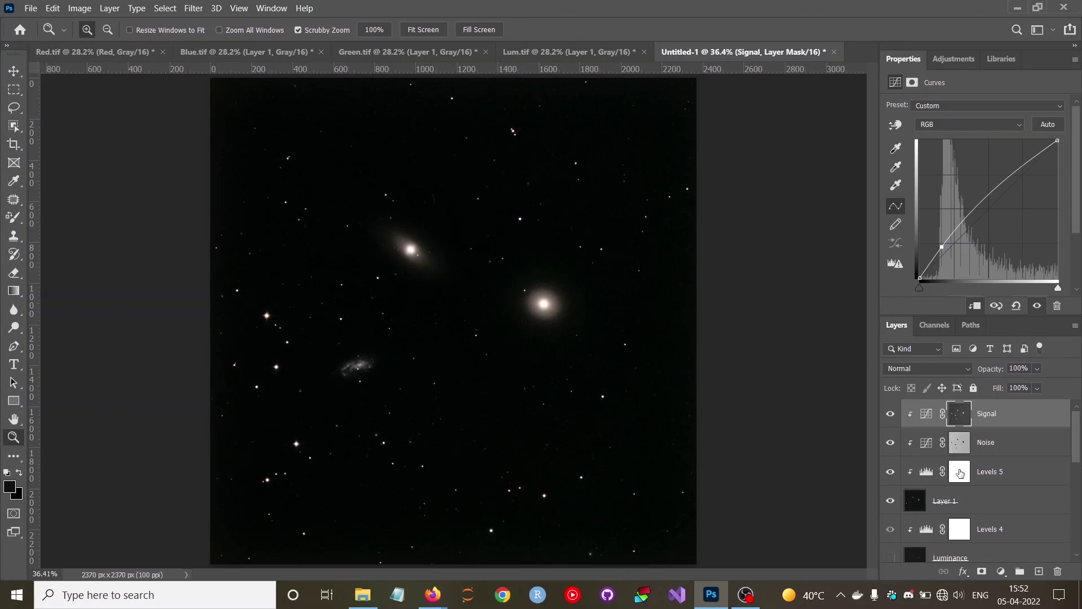
# Reset the Levels 5 input black point to 0 and white point to 255
pyautogui.click(960, 473)
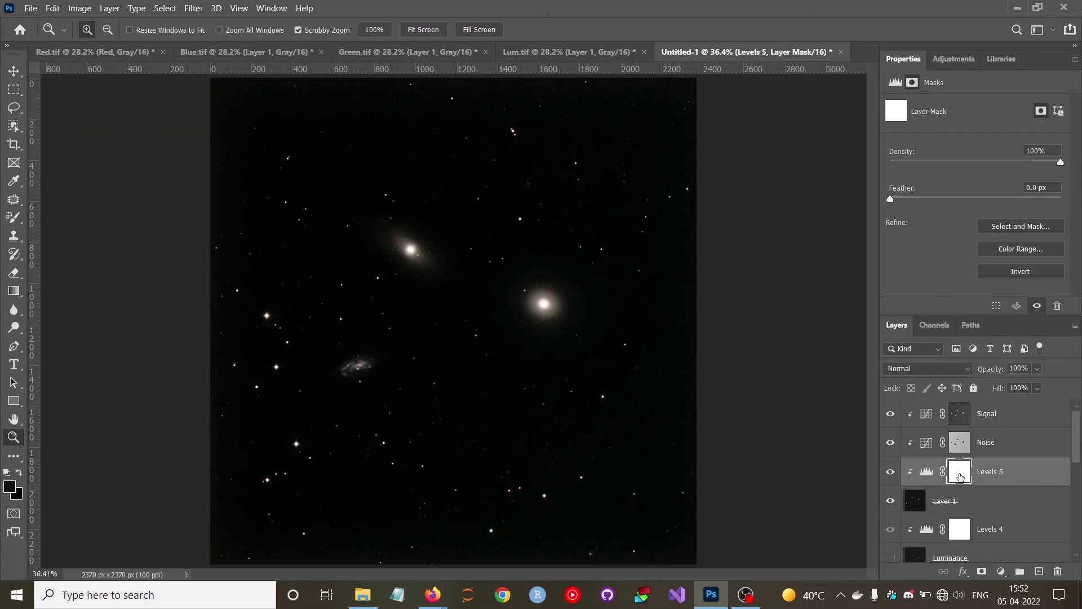
pyautogui.click(895, 83)
pyautogui.moveTo(916, 213); pyautogui.dragTo(894, 213)
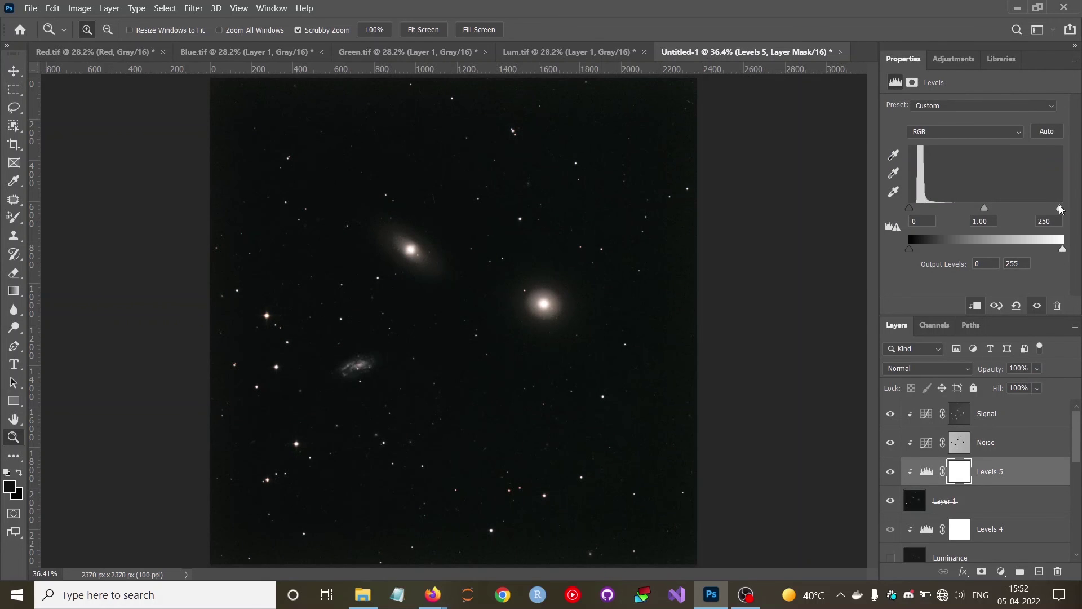
pyautogui.moveTo(1060, 211); pyautogui.dragTo(1077, 211)
# Check the Noise and Signal masks and toggle the Luminance layer's visibility
pyautogui.click(961, 448)
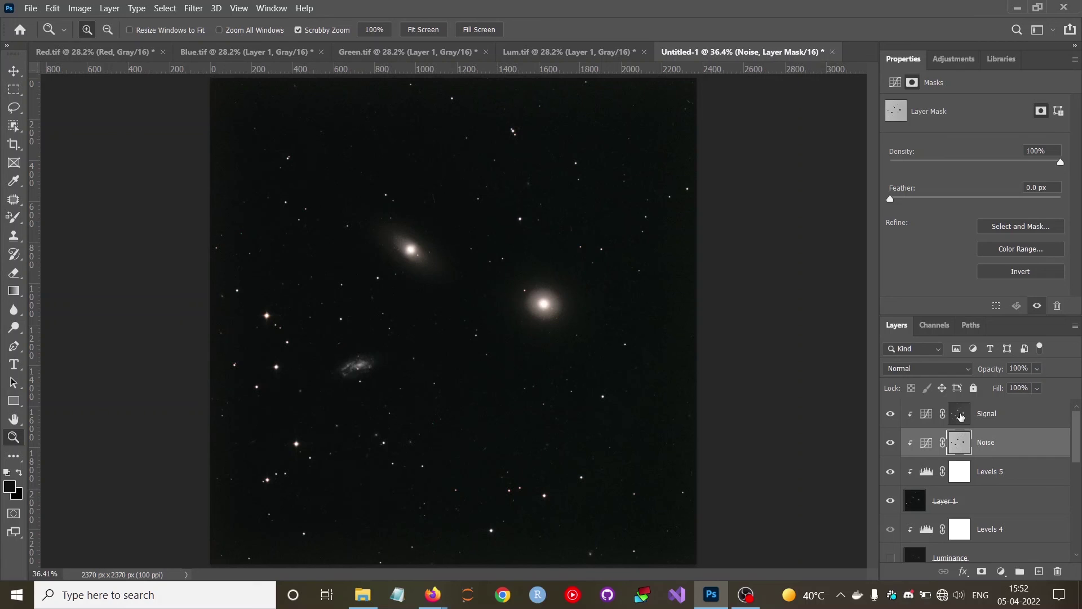
pyautogui.click(961, 416)
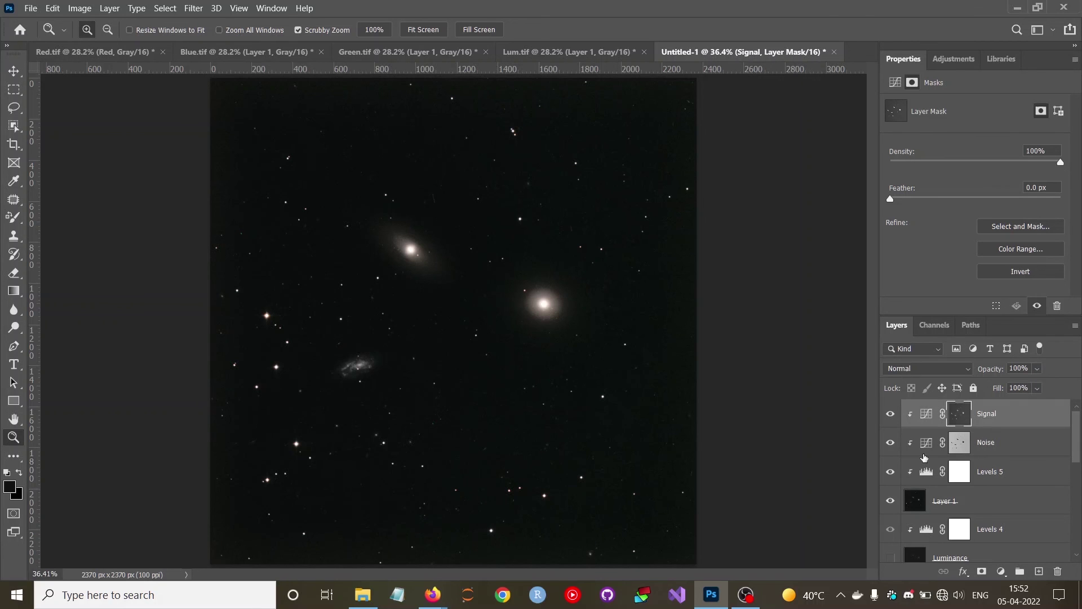
pyautogui.scroll(-2, 908, 529)
pyautogui.scroll(-1, 908, 529)
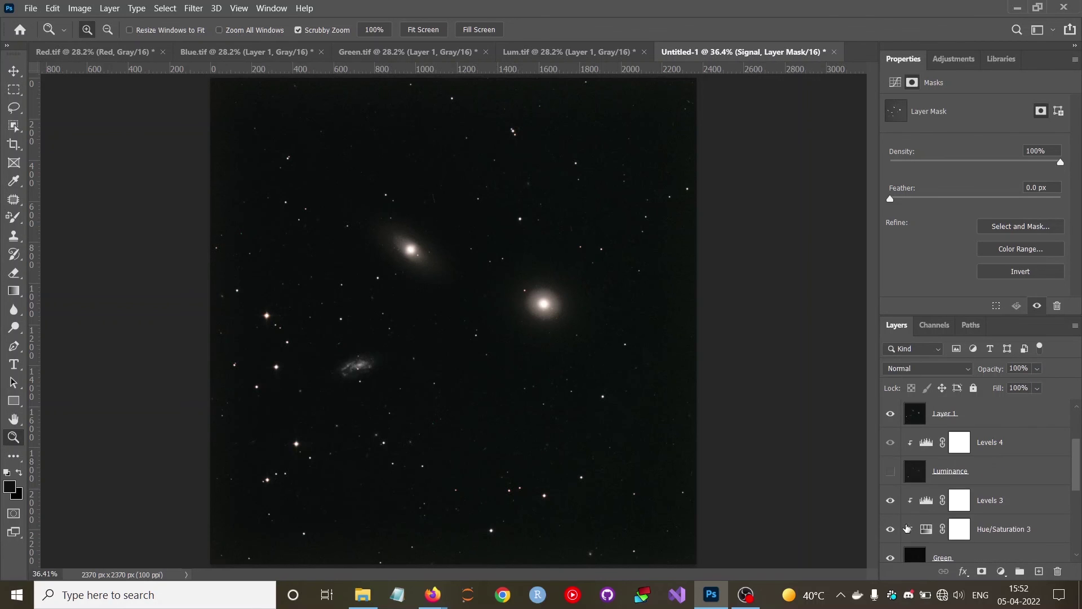
pyautogui.click(891, 472)
pyautogui.scroll(3, 989, 467)
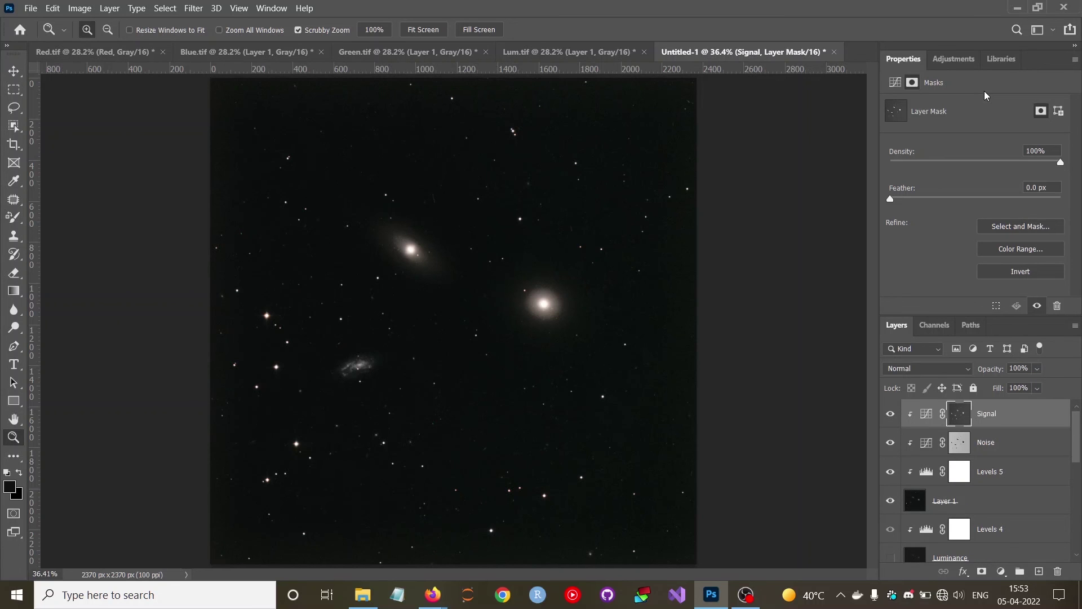
# Zoom in on the small spiral galaxy, then fit the whole image back on screen
pyautogui.click(895, 82)
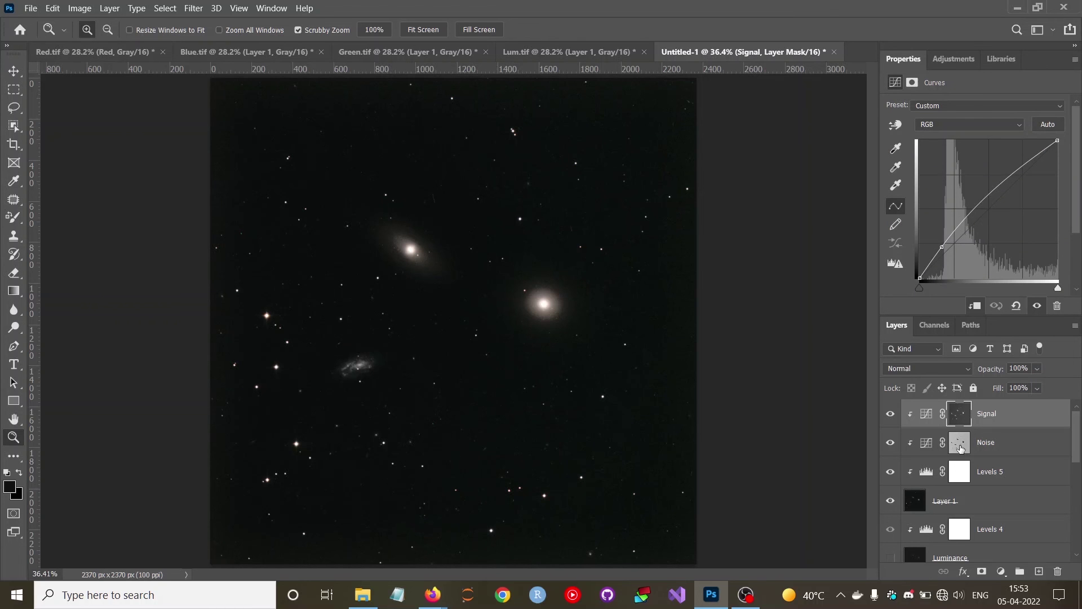
pyautogui.moveTo(396, 362); pyautogui.dragTo(438, 338)
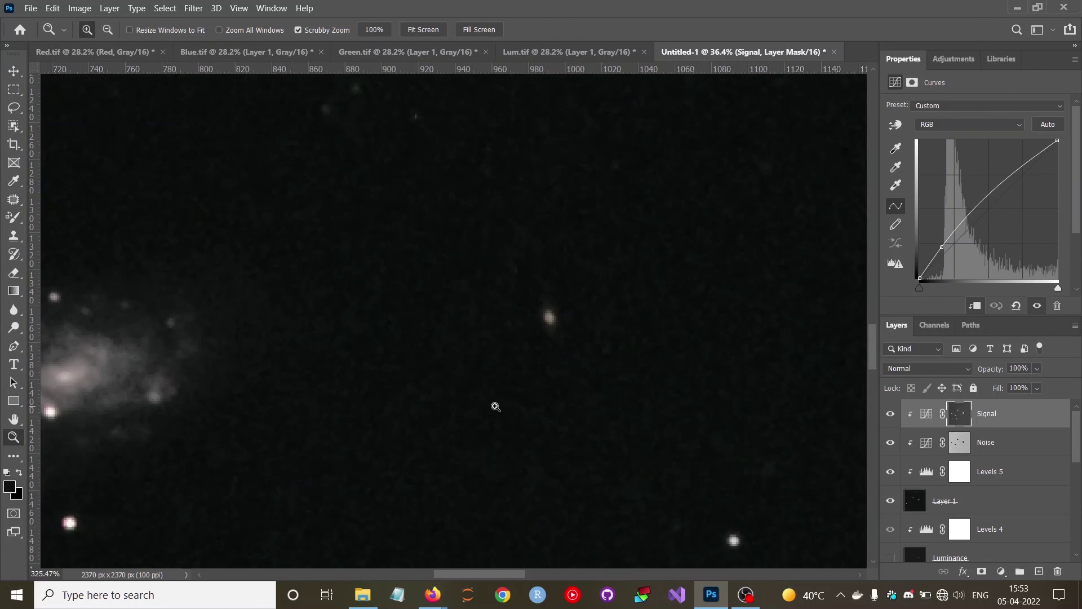
pyautogui.rightClick(438, 337)
pyautogui.click(454, 349)
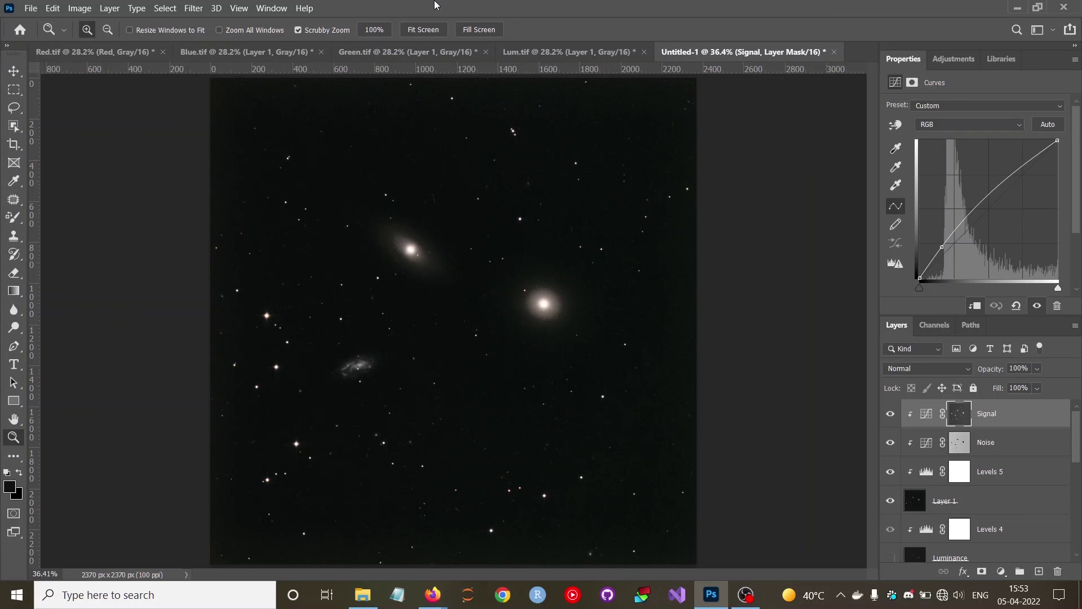
pyautogui.click(110, 9)
pyautogui.moveTo(151, 184)
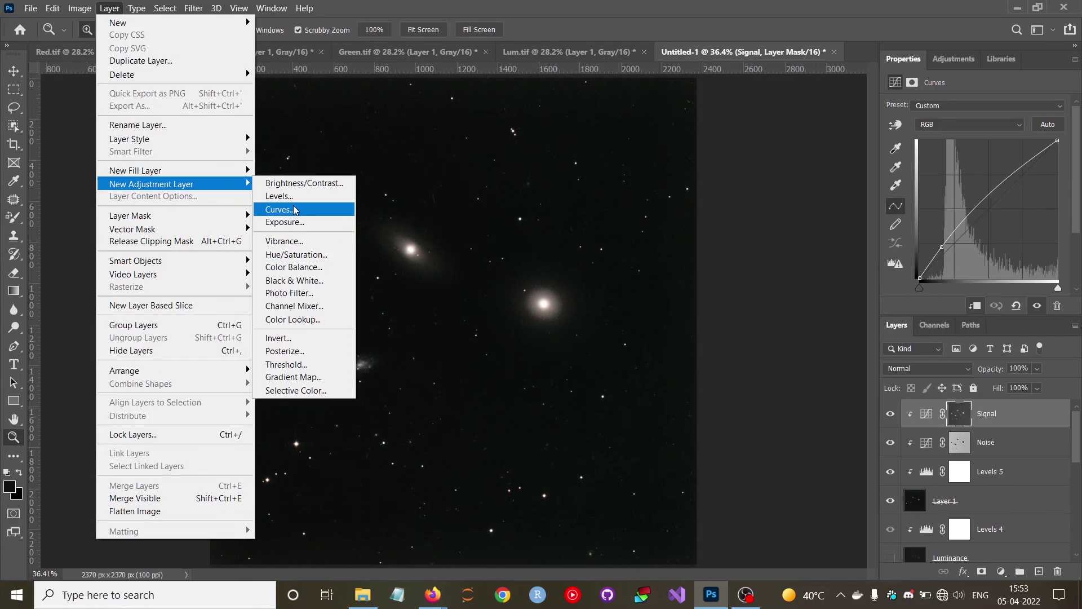
pyautogui.click(293, 255)
pyautogui.click(573, 320)
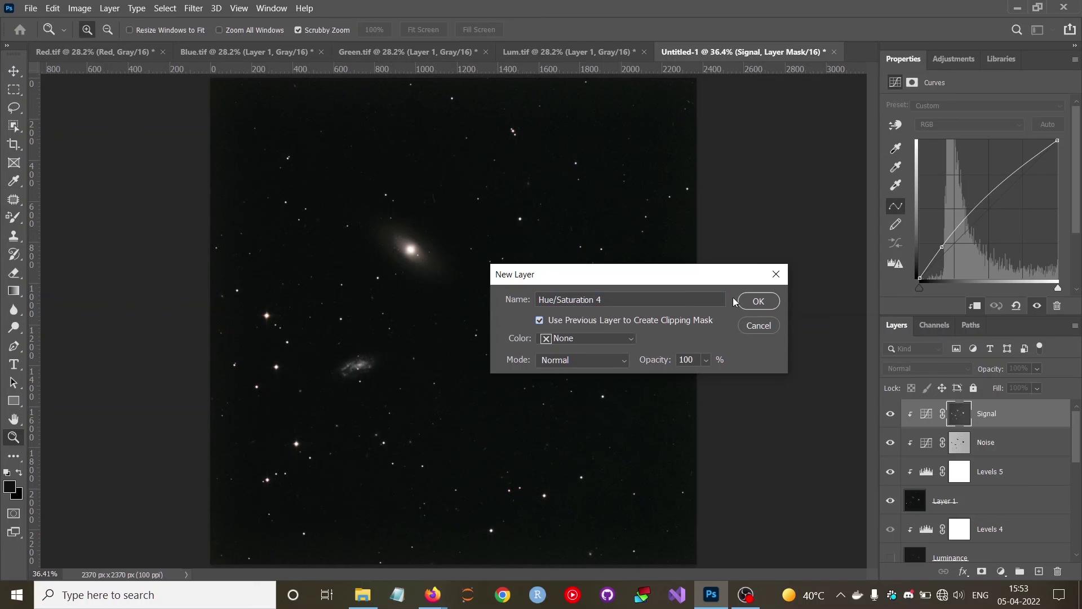
pyautogui.click(757, 302)
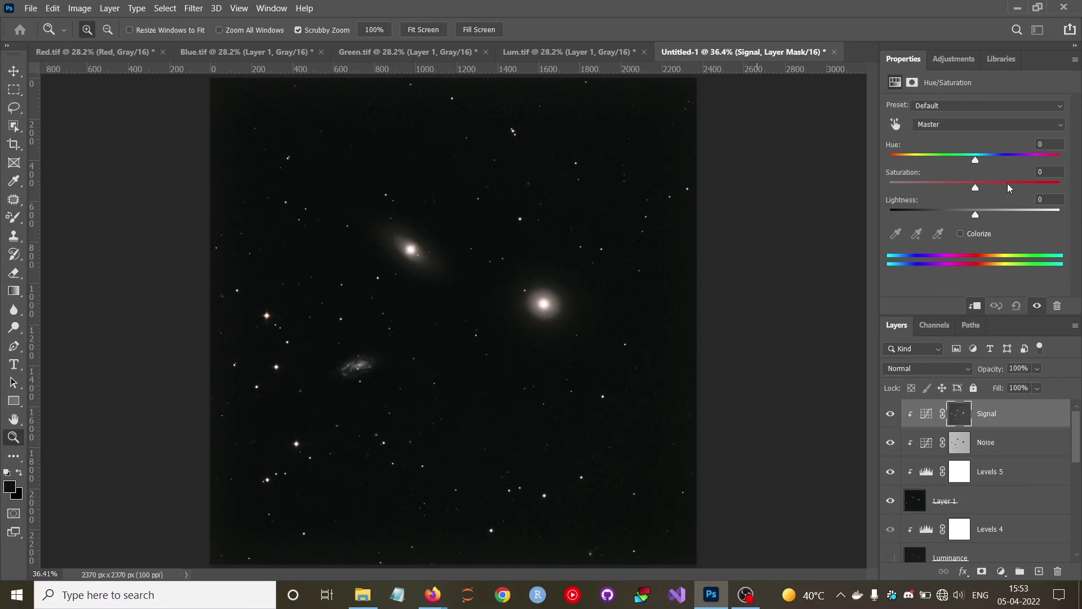
pyautogui.moveTo(975, 159)
pyautogui.mouseDown()
pyautogui.moveTo(961, 159)
pyautogui.moveTo(985, 158)
pyautogui.moveTo(956, 157)
pyautogui.moveTo(1003, 157)
pyautogui.mouseUp()
pyautogui.moveTo(1004, 158)
pyautogui.mouseDown()
pyautogui.moveTo(886, 157)
pyautogui.moveTo(949, 158)
pyautogui.moveTo(908, 157)
pyautogui.mouseUp()
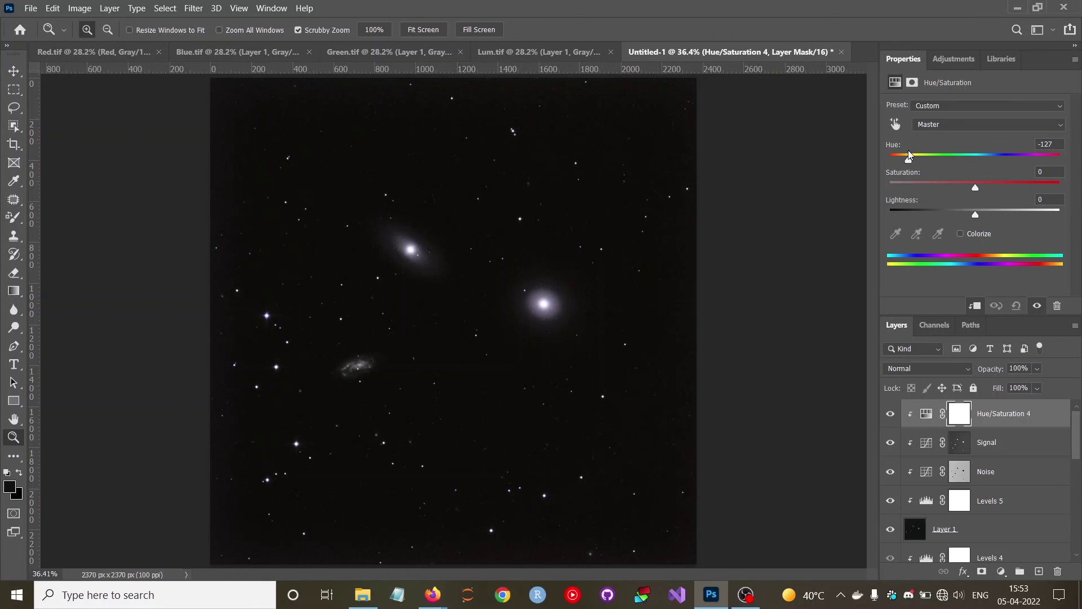
pyautogui.moveTo(908, 155); pyautogui.dragTo(977, 163)
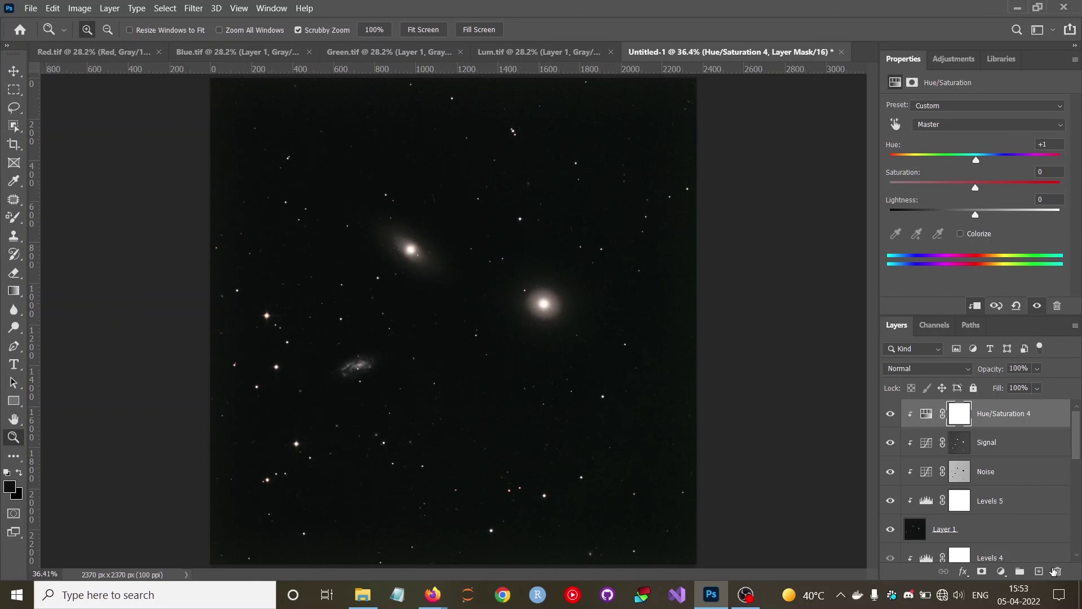
pyautogui.click(1057, 571)
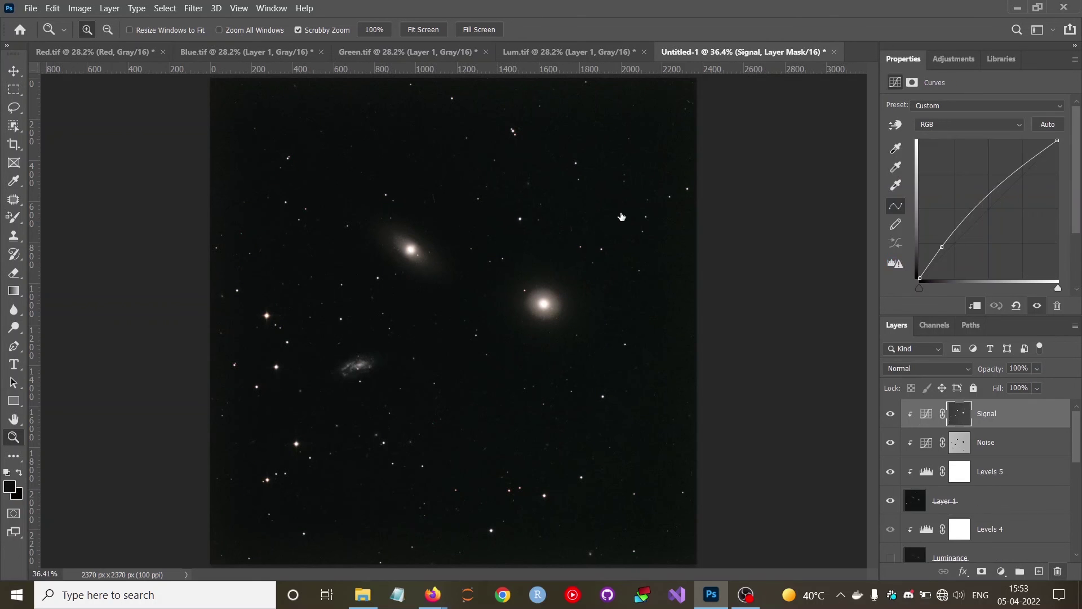
pyautogui.click(107, 8)
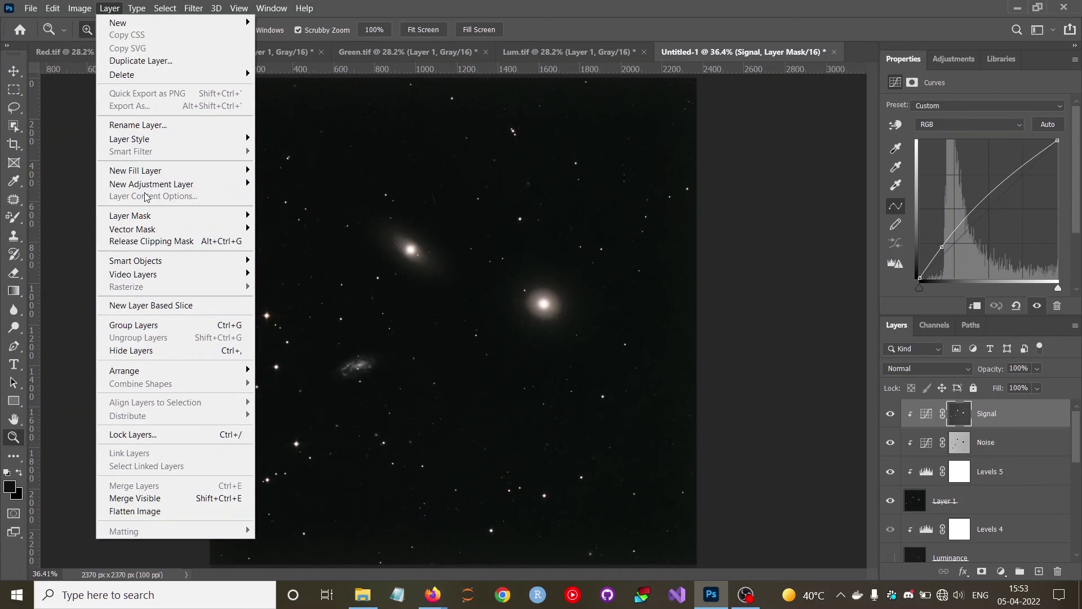
pyautogui.moveTo(151, 184)
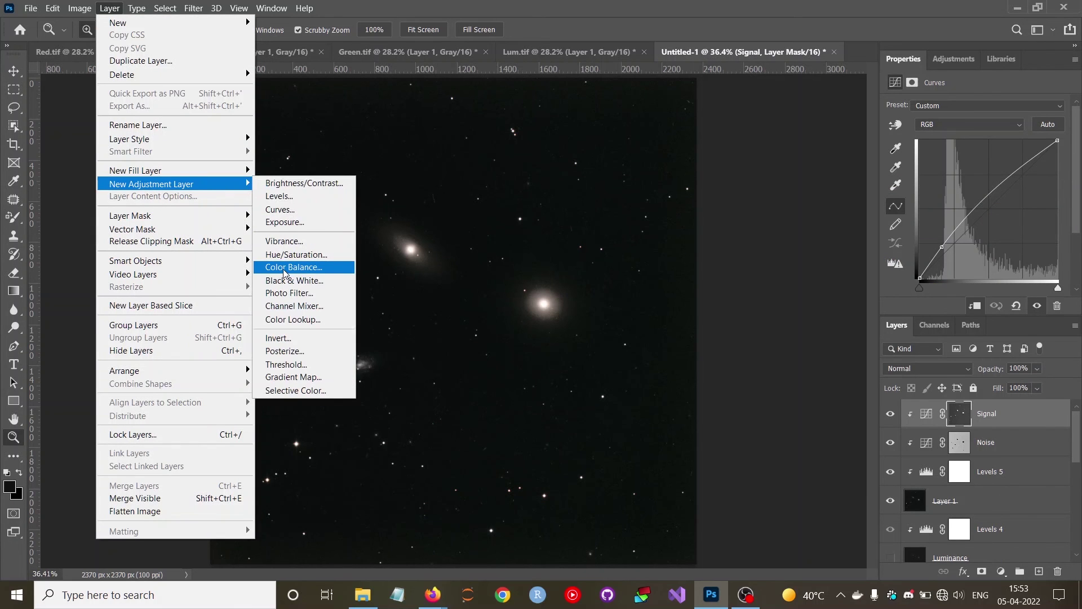
pyautogui.click(283, 269)
pyautogui.click(540, 320)
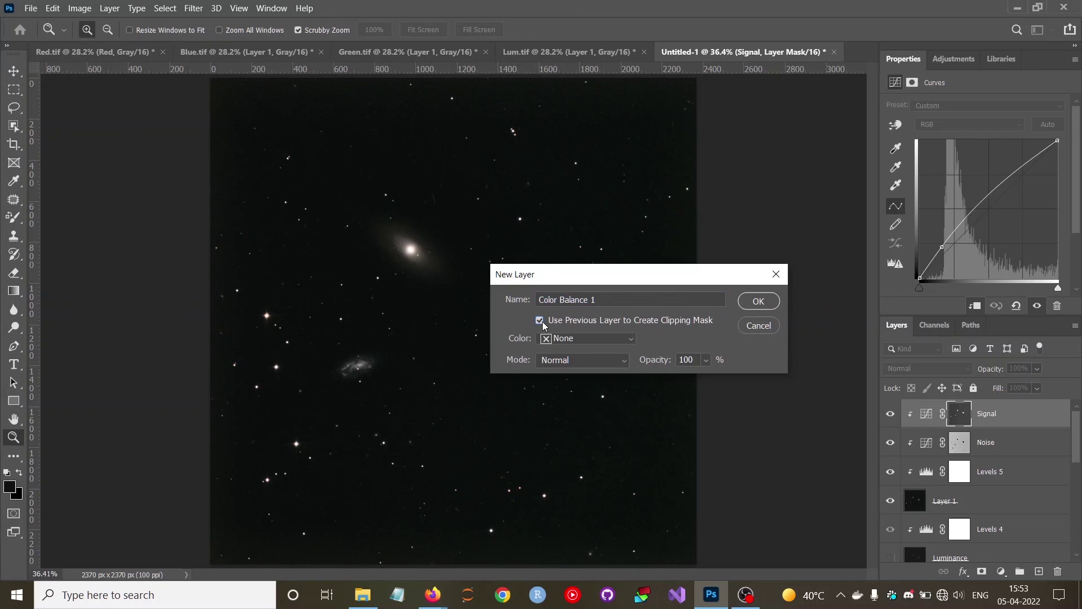
pyautogui.click(756, 302)
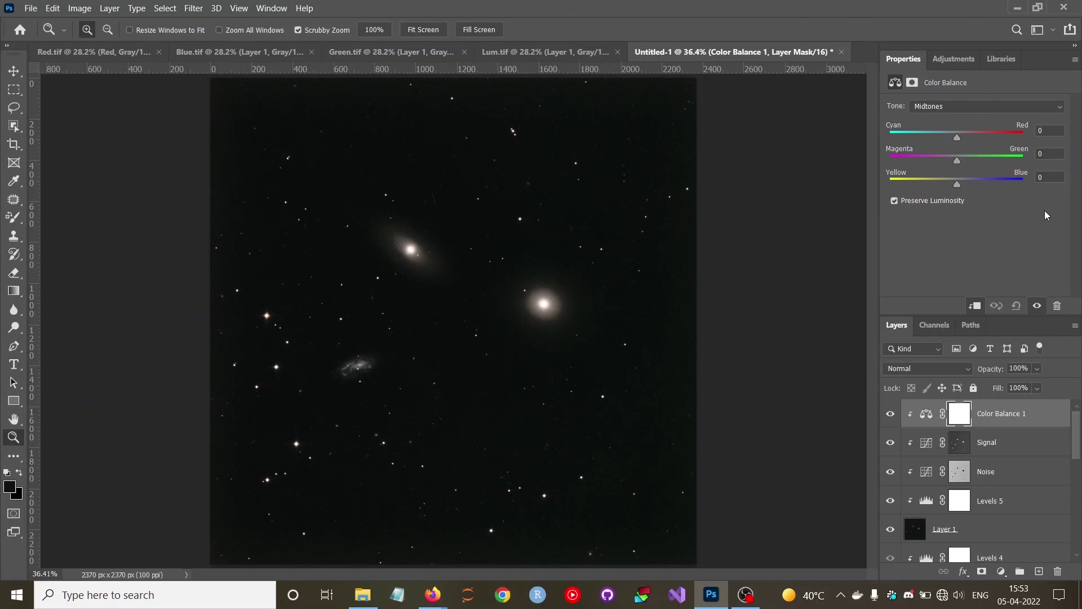
pyautogui.moveTo(957, 137); pyautogui.dragTo(955, 138)
pyautogui.moveTo(957, 162); pyautogui.dragTo(962, 183)
pyautogui.moveTo(959, 413); pyautogui.dragTo(1054, 574)
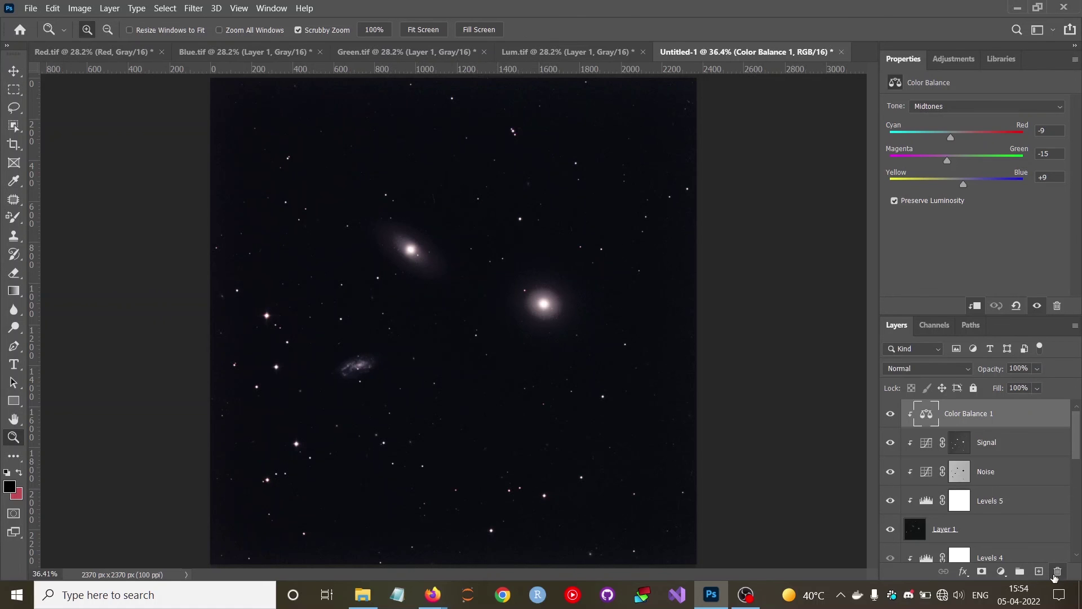
pyautogui.click(1056, 572)
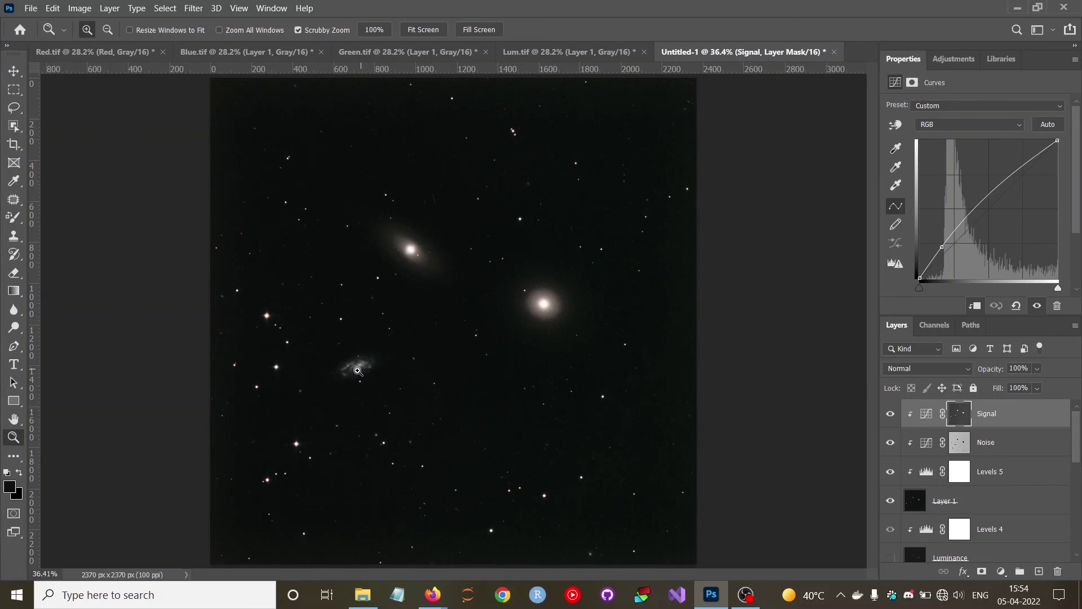
pyautogui.moveTo(358, 370); pyautogui.dragTo(470, 328)
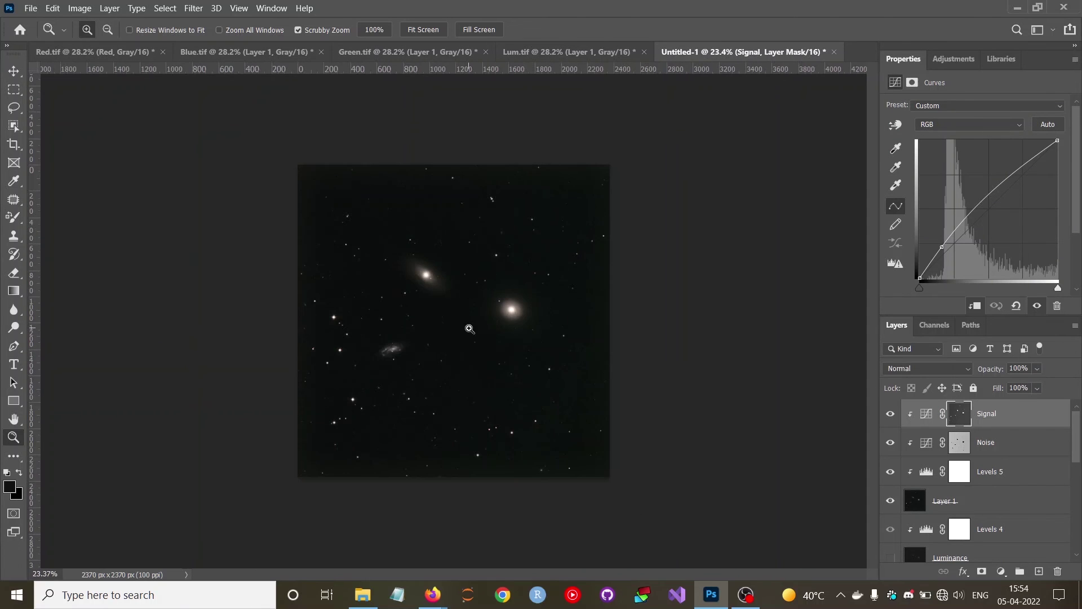